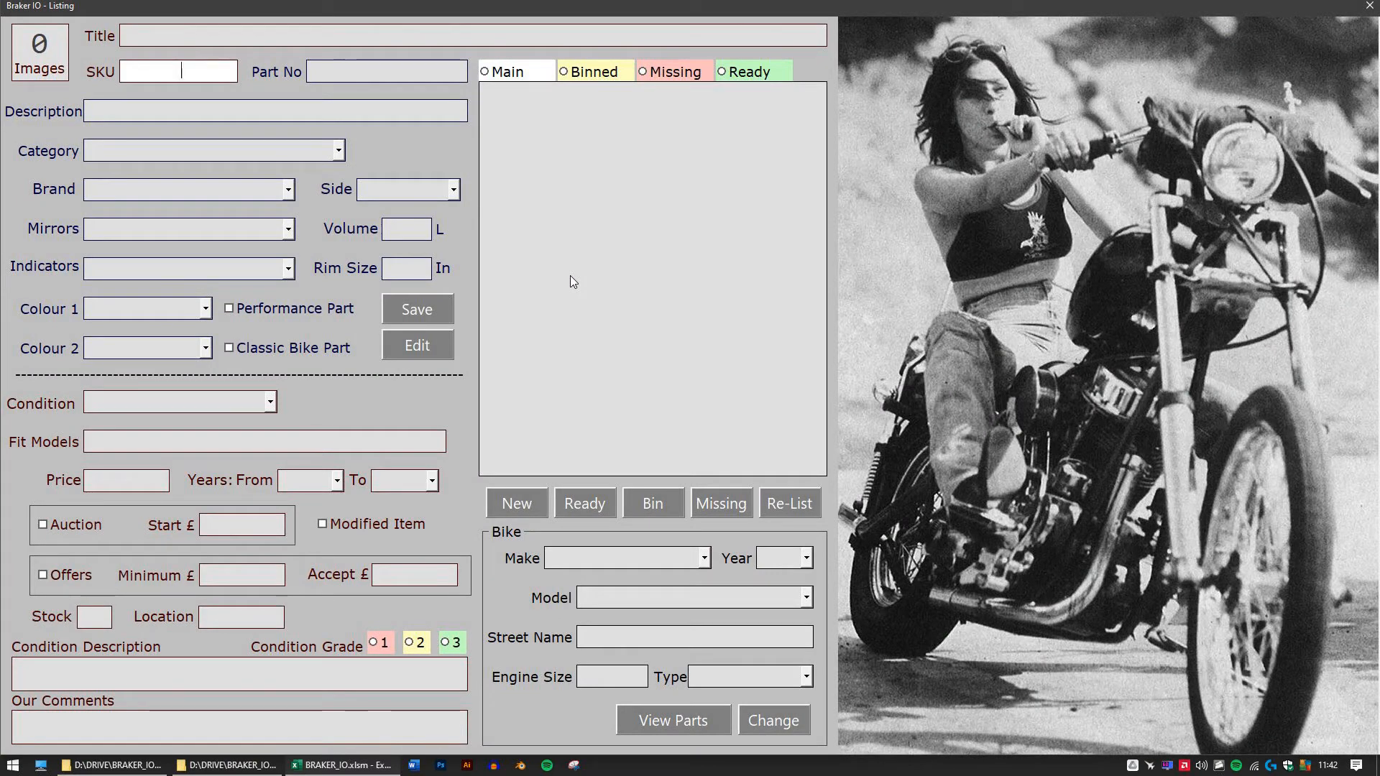
Step: Create new job 123456 and set its bike's make to Honda and year to 2006
{"action": "type", "text": "123456"}
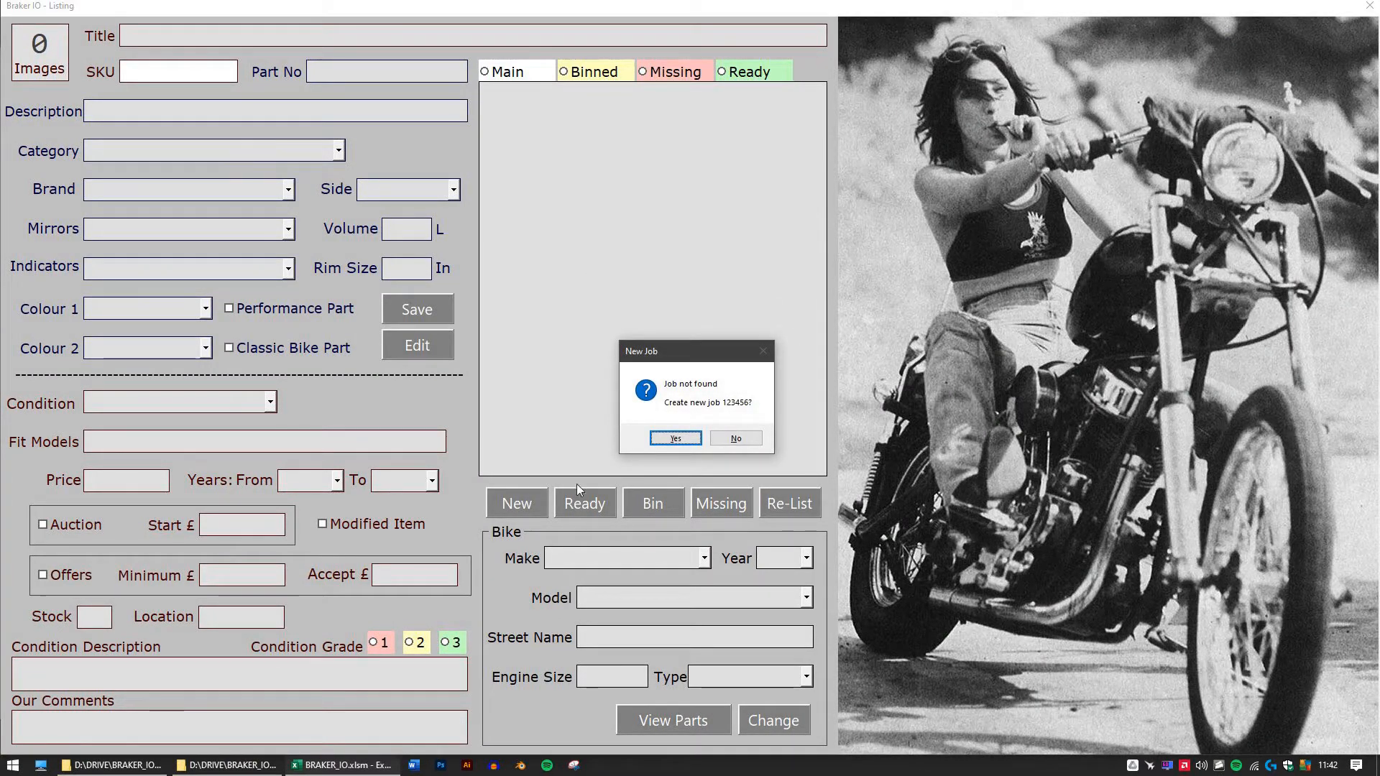
{"action": "left_click", "coordinate": [665, 439]}
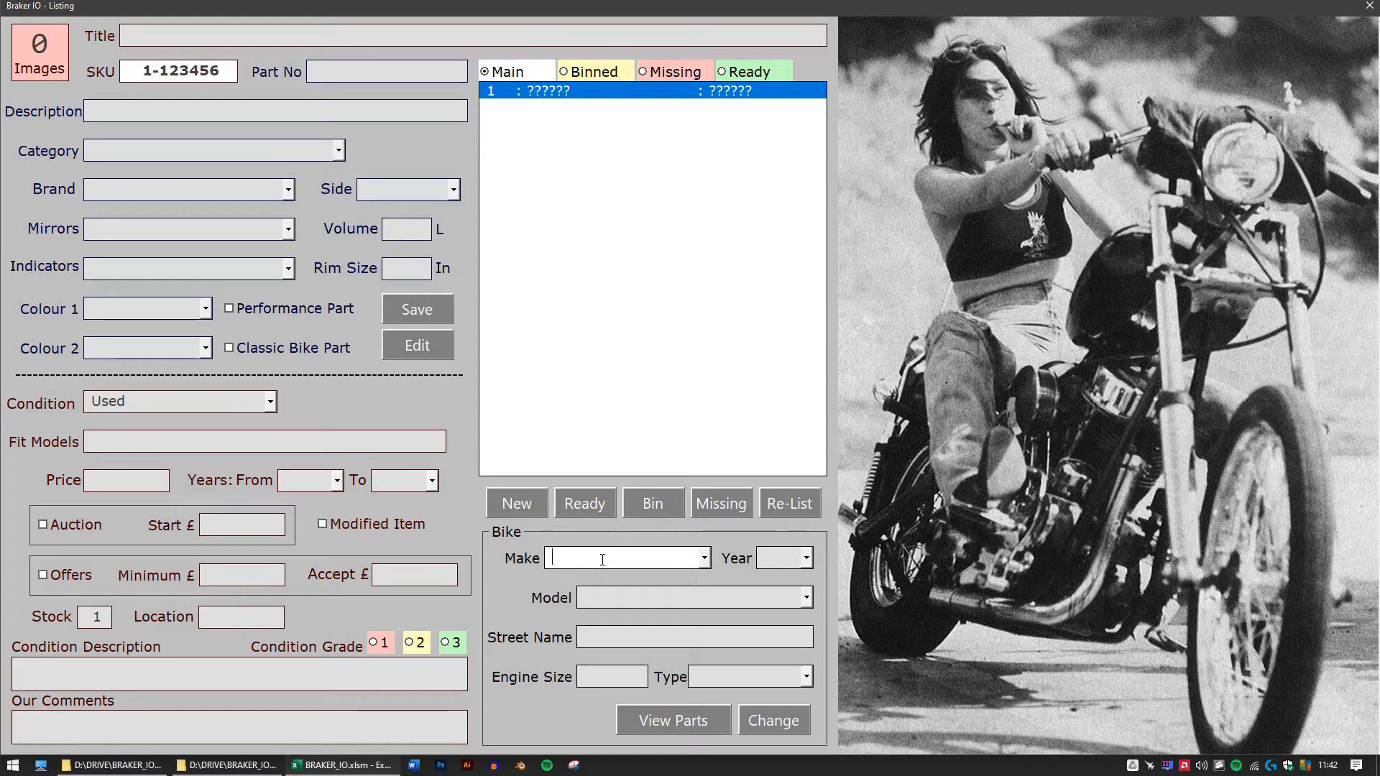
{"action": "type", "text": "Honda"}
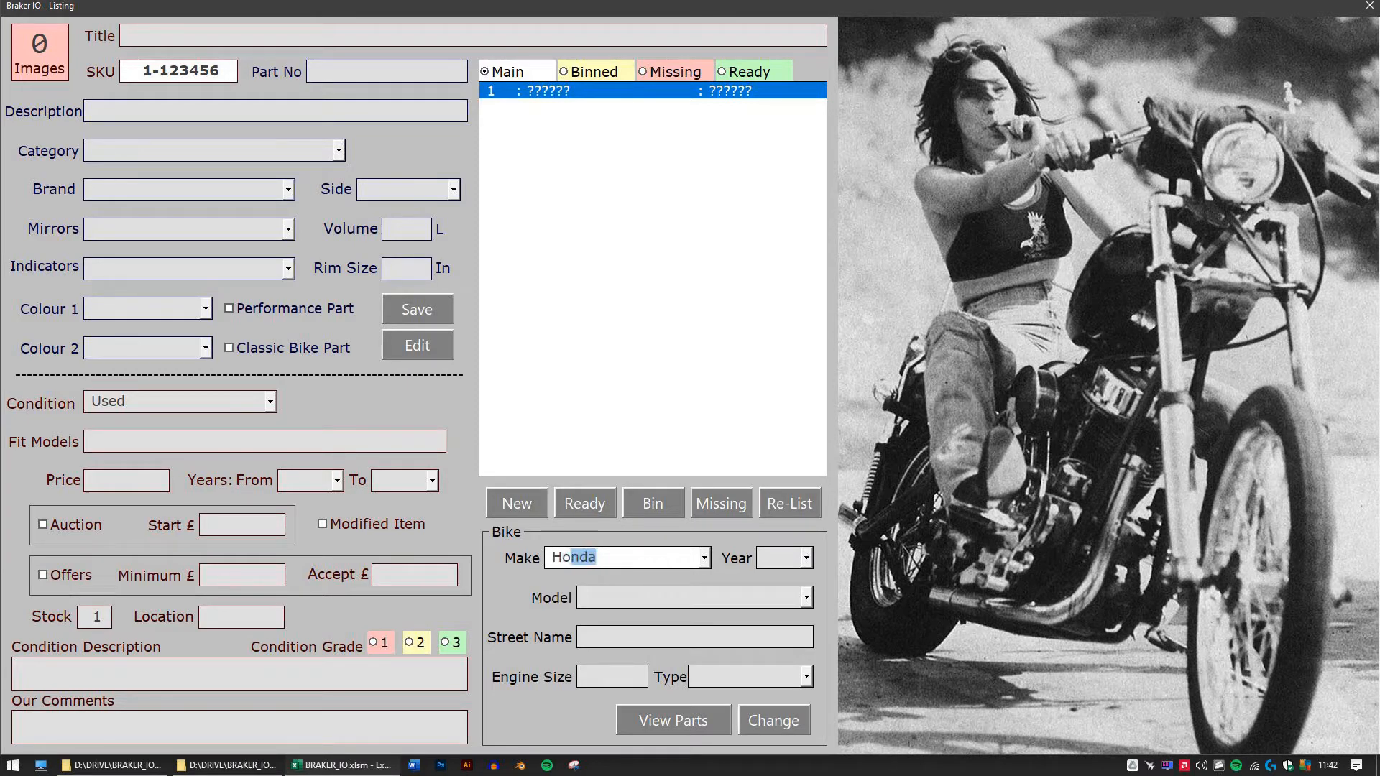
{"action": "key", "text": "Tab"}
{"action": "type", "text": "2006"}
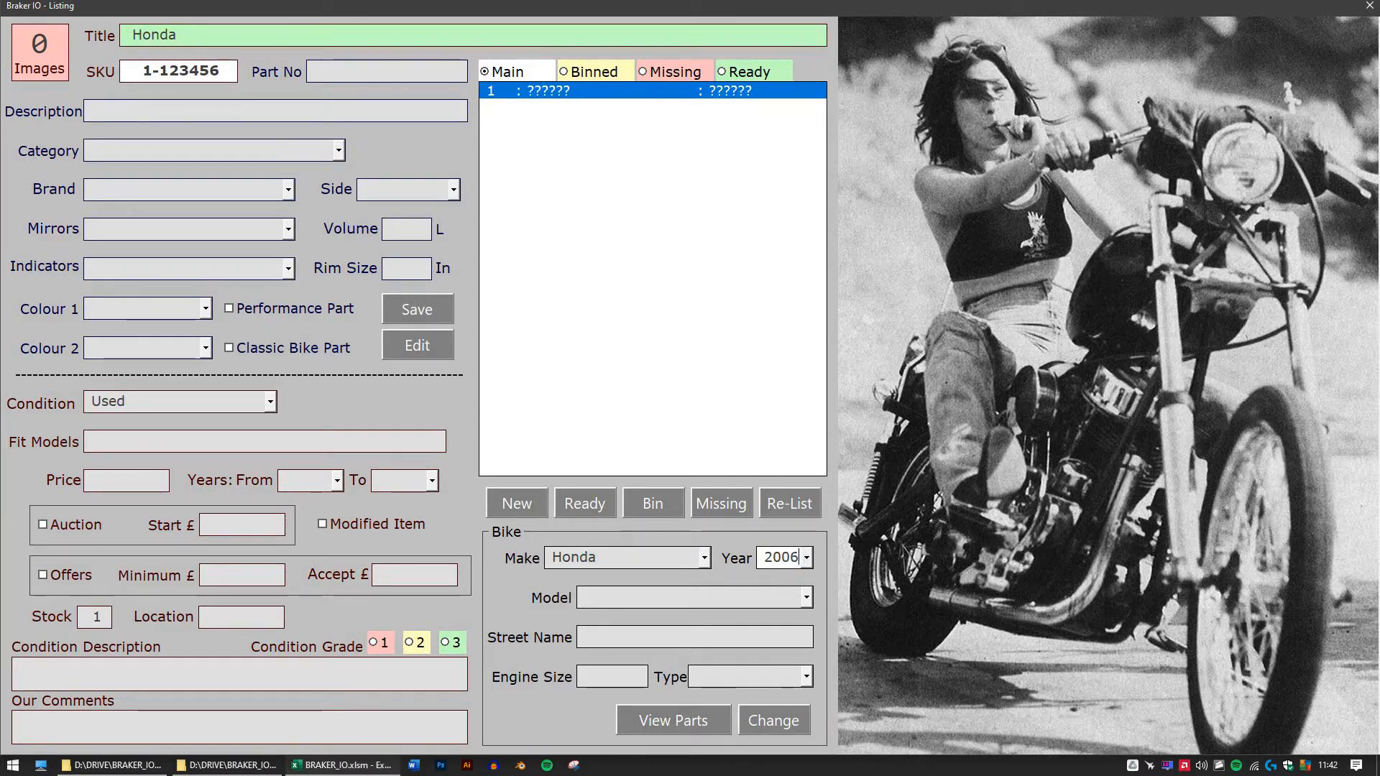
Step: Set the bike's model to CB600F, street name to Hornet, engine size to 600 and type to Naked
{"action": "key", "text": "Tab"}
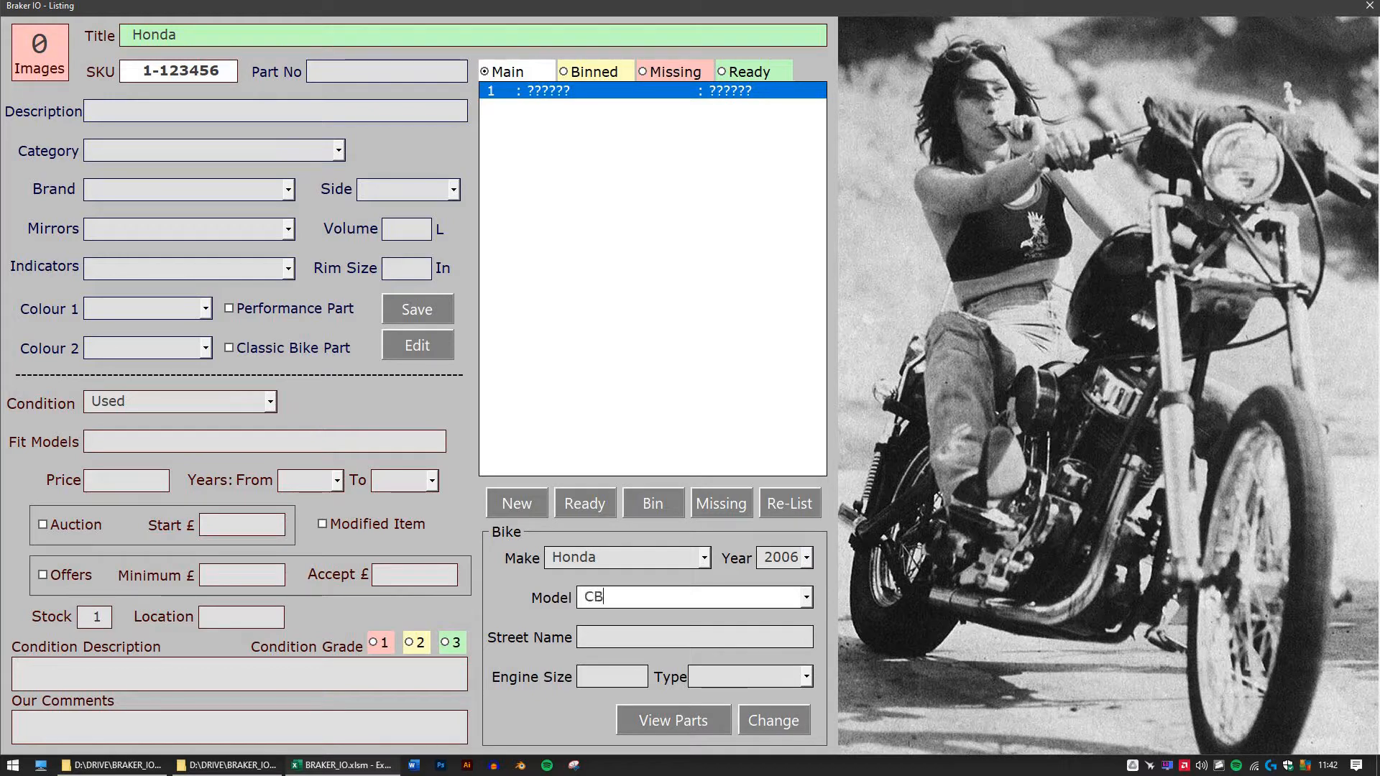
{"action": "key", "text": "Tab"}
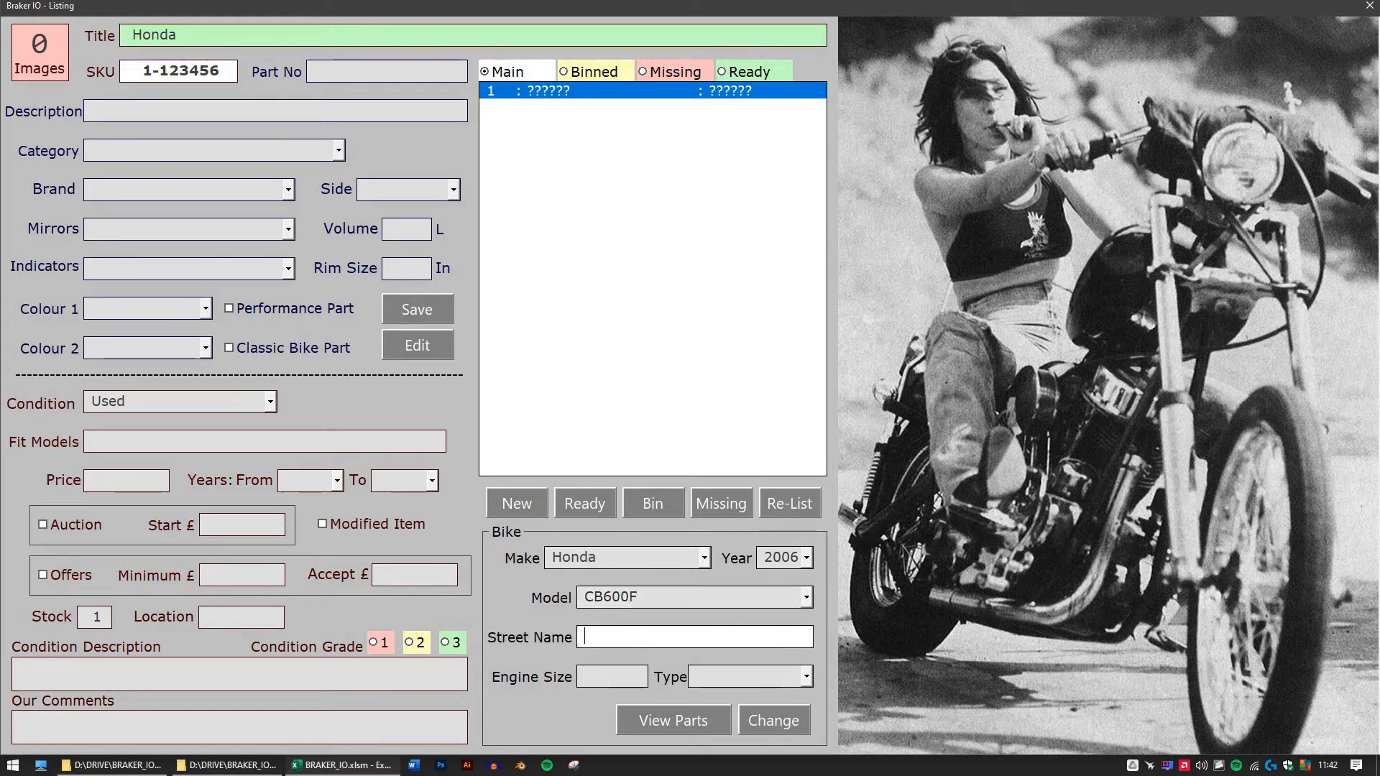
{"action": "type", "text": "Horne"}
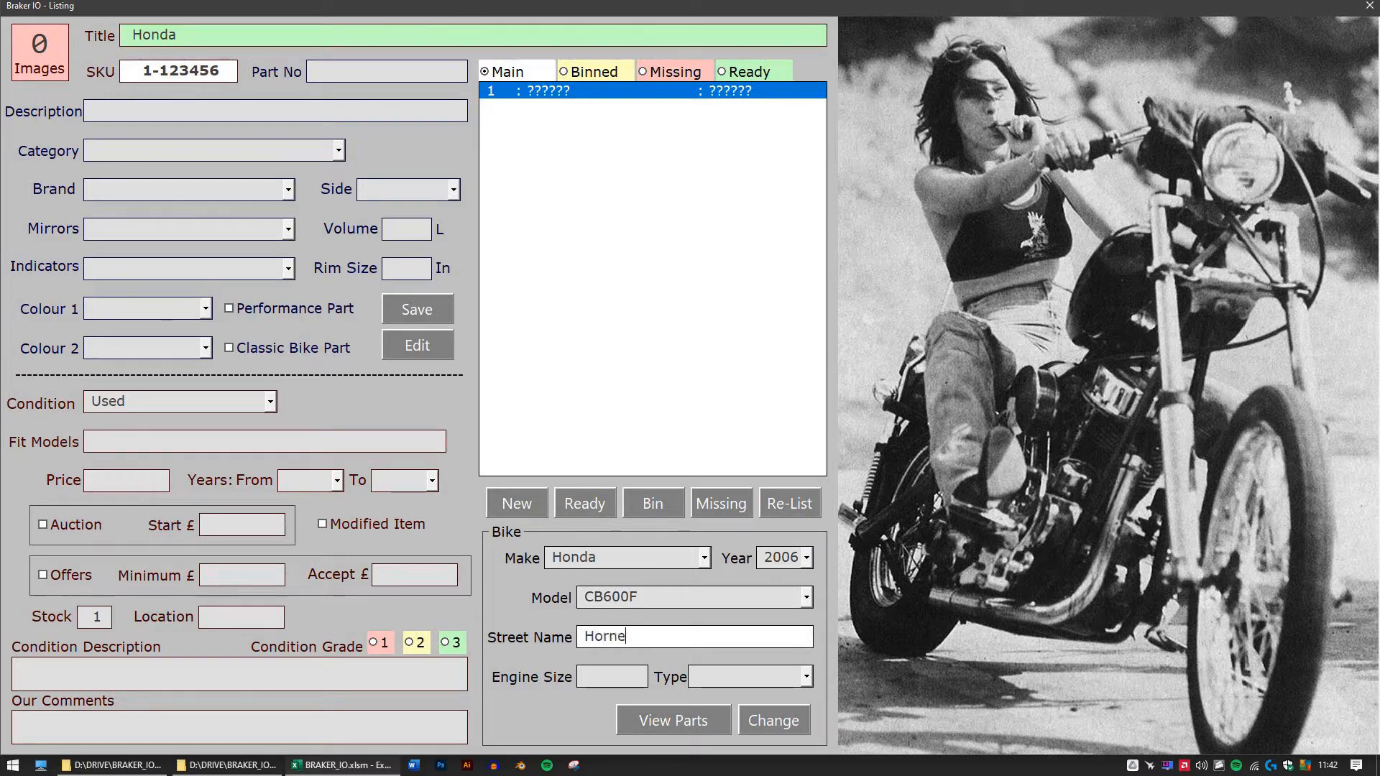
{"action": "type", "text": "t"}
{"action": "key", "text": "Tab"}
{"action": "type", "text": "600"}
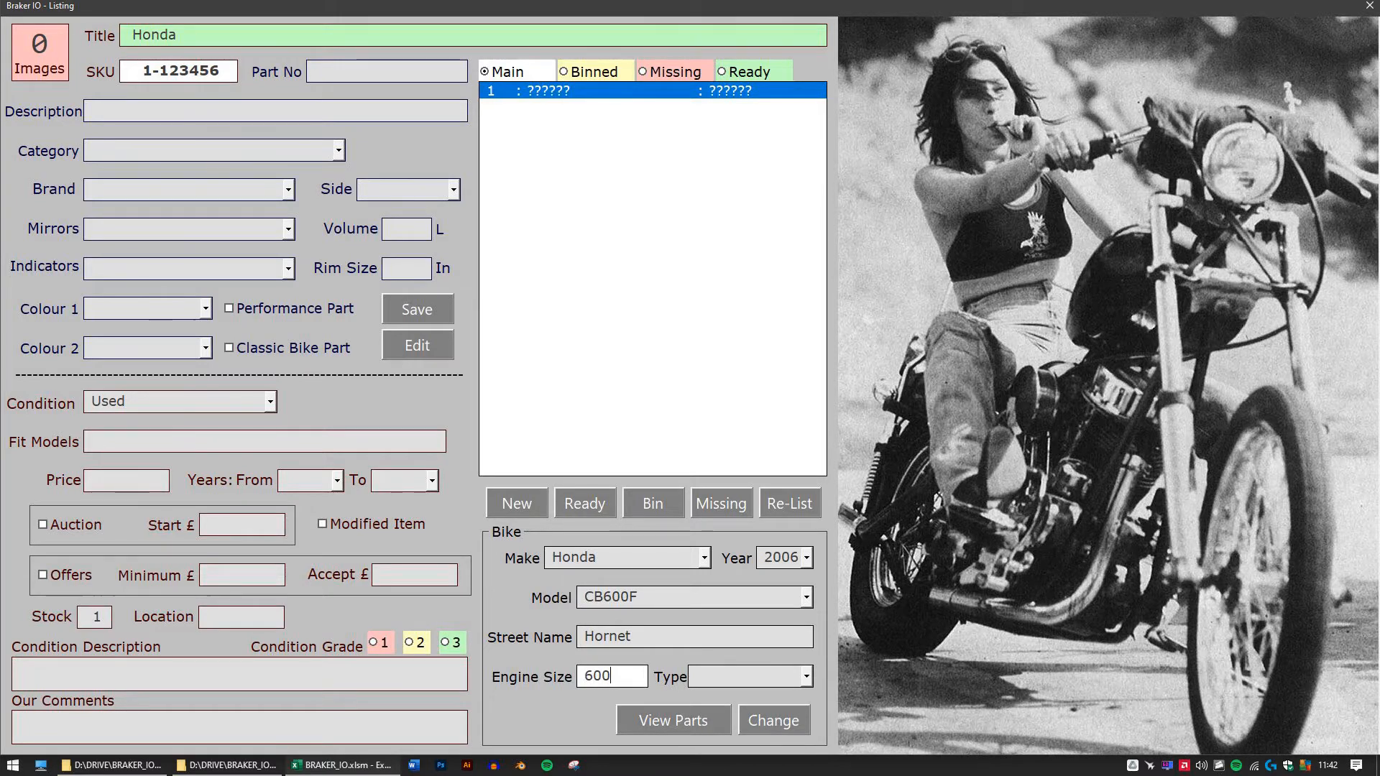
{"action": "key", "text": "Tab"}
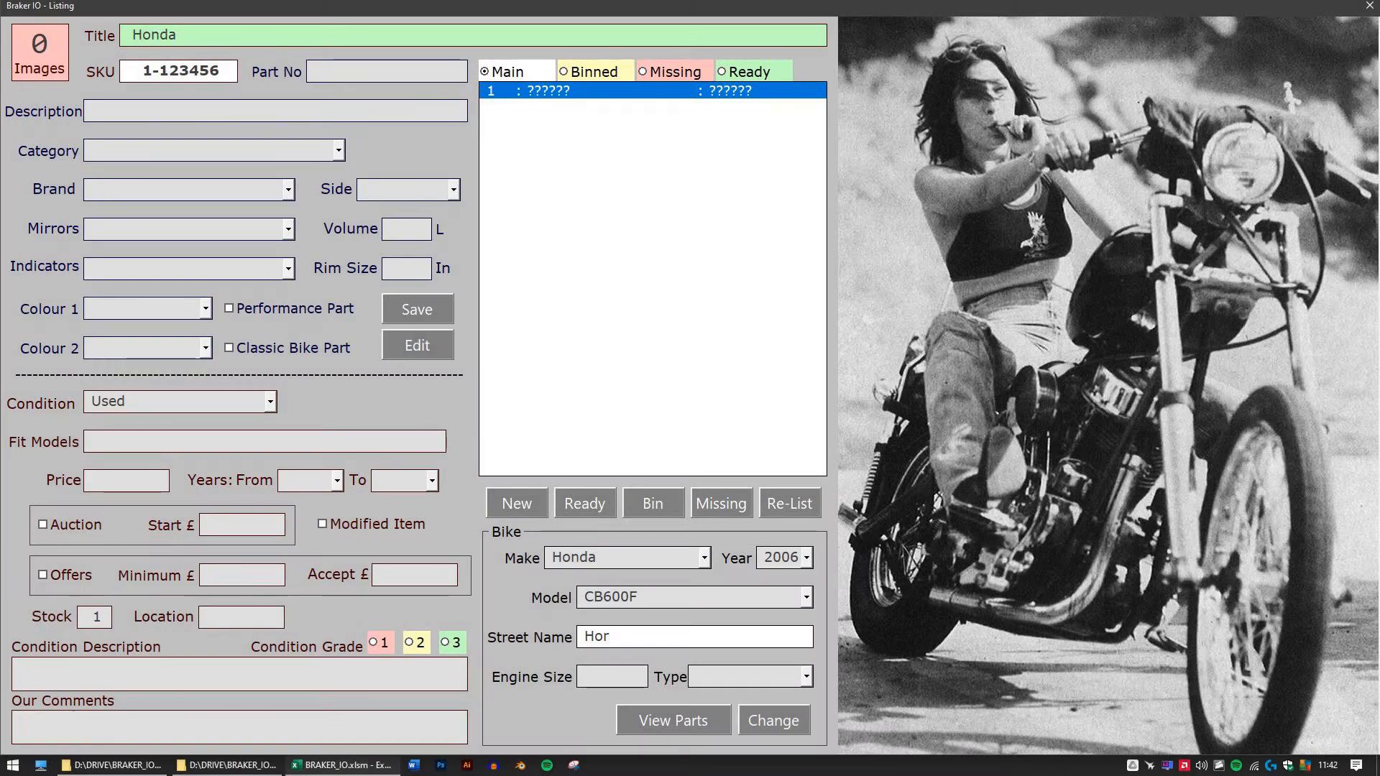
{"action": "type", "text": "net"}
{"action": "key", "text": "Tab"}
{"action": "type", "text": "60"}
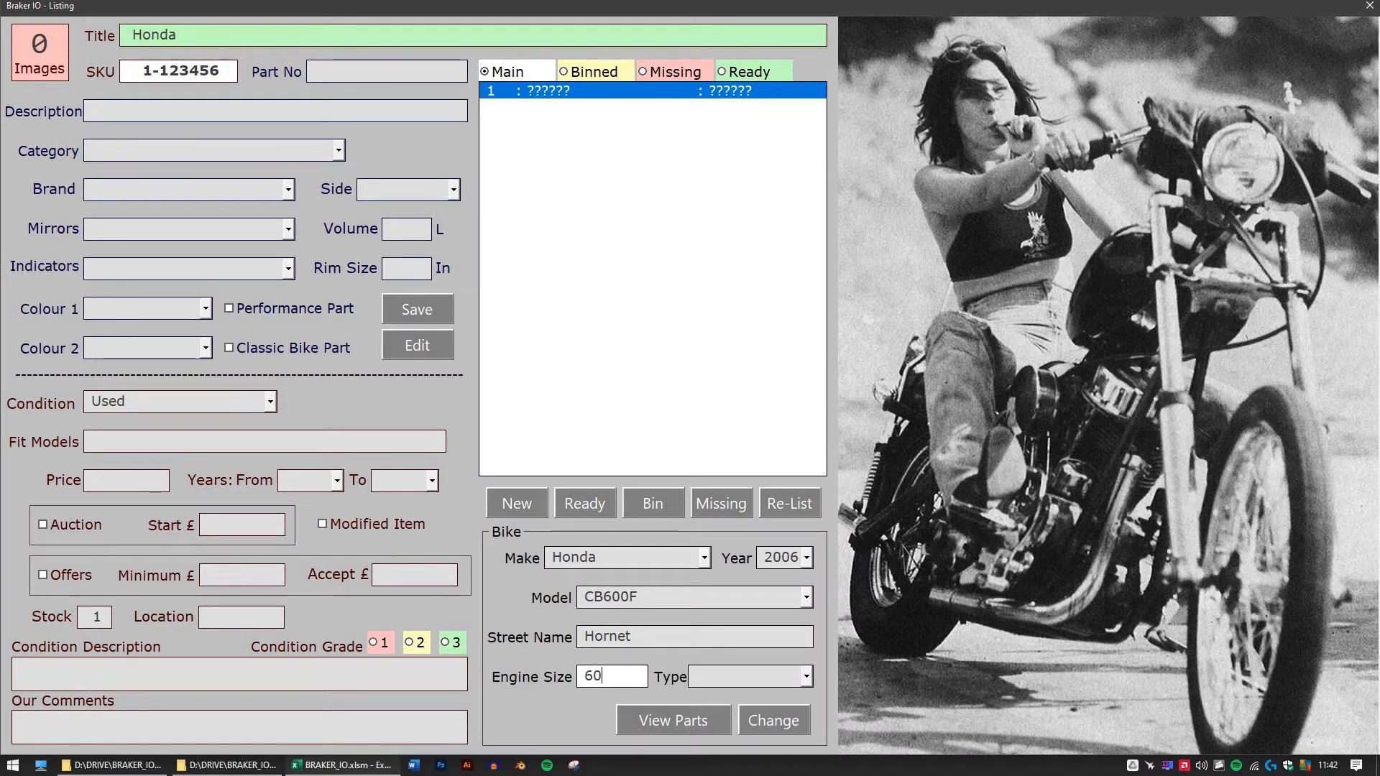
{"action": "key", "text": "Tab"}
{"action": "type", "text": "Naked"}
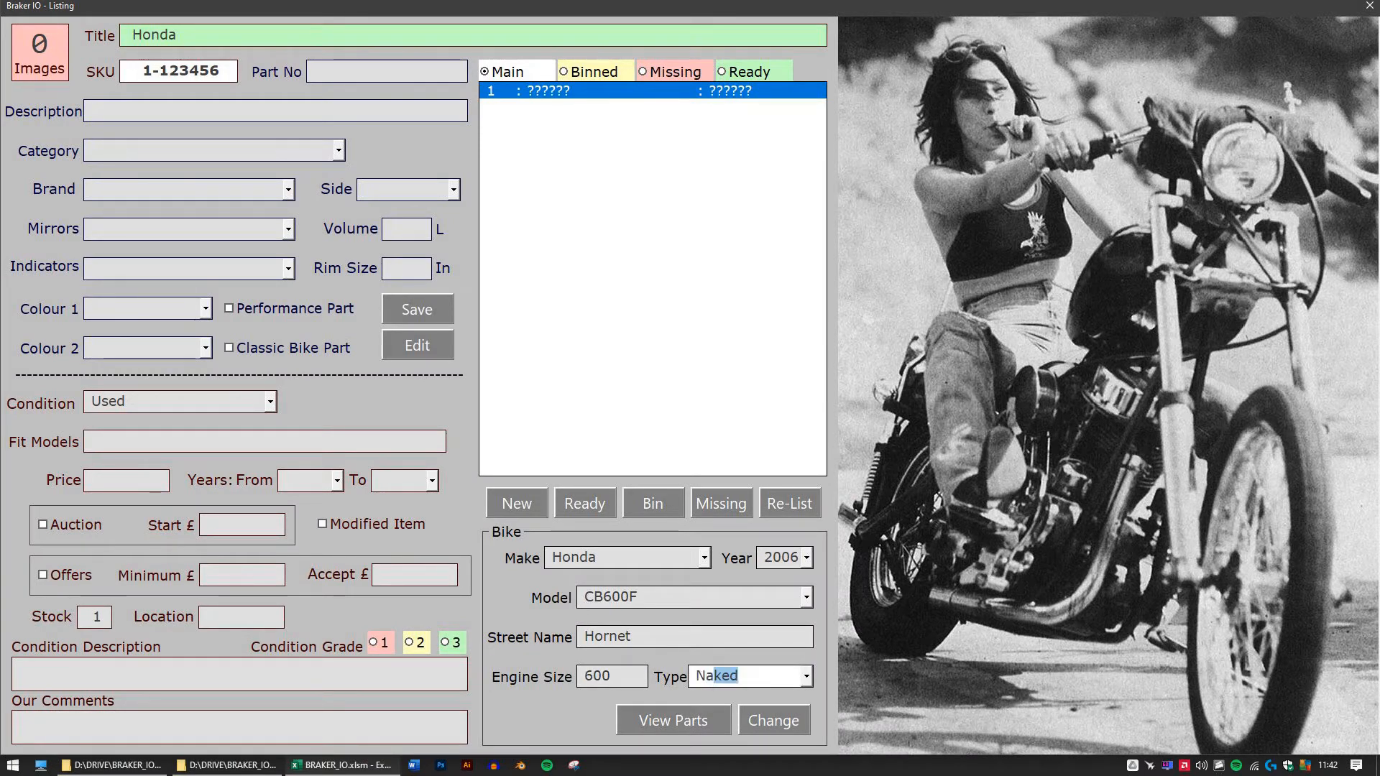
{"action": "key", "text": "Tab"}
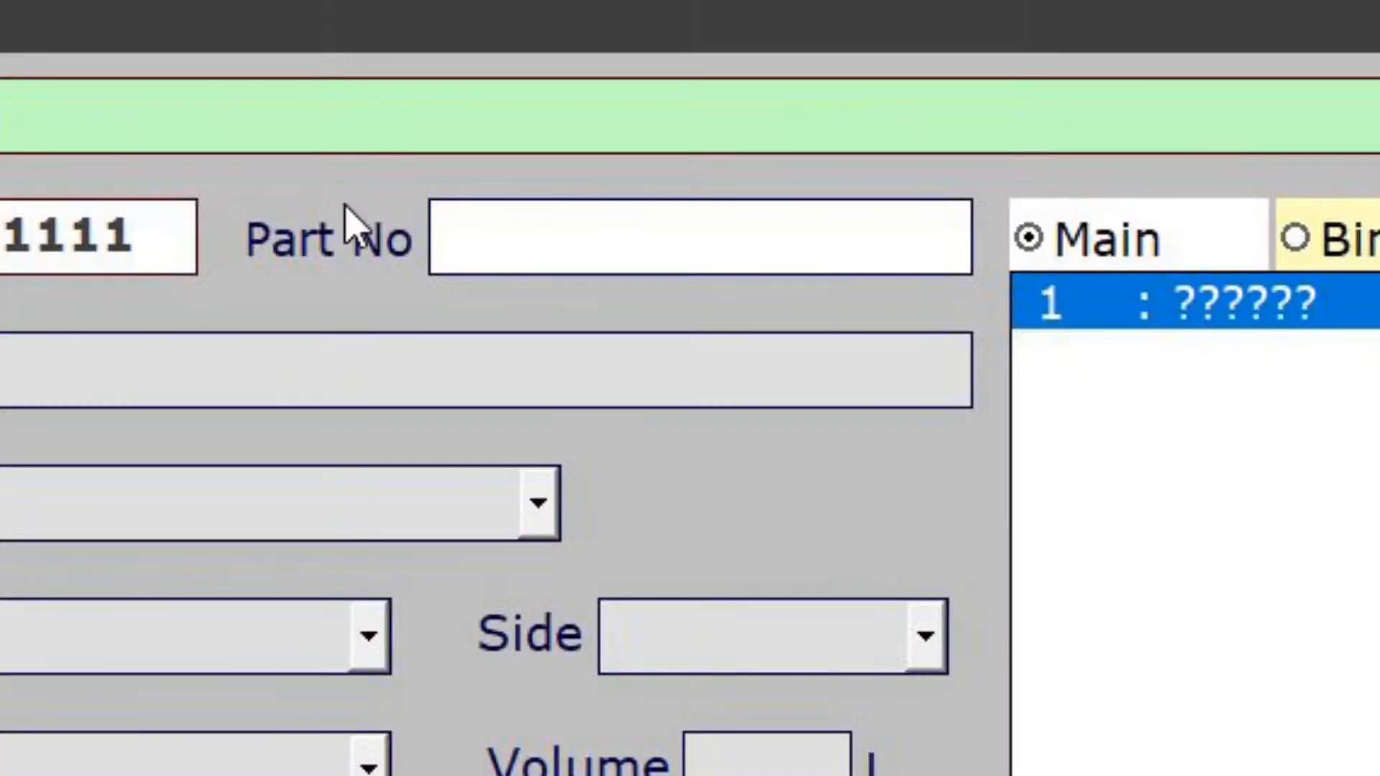
Step: Enter part number 1234-Abc 789 and description Test Part on the test job, and try the category Blah Blah Bla
{"action": "type", "text": "1234-Abc   789"}
{"action": "key", "text": "Tab"}
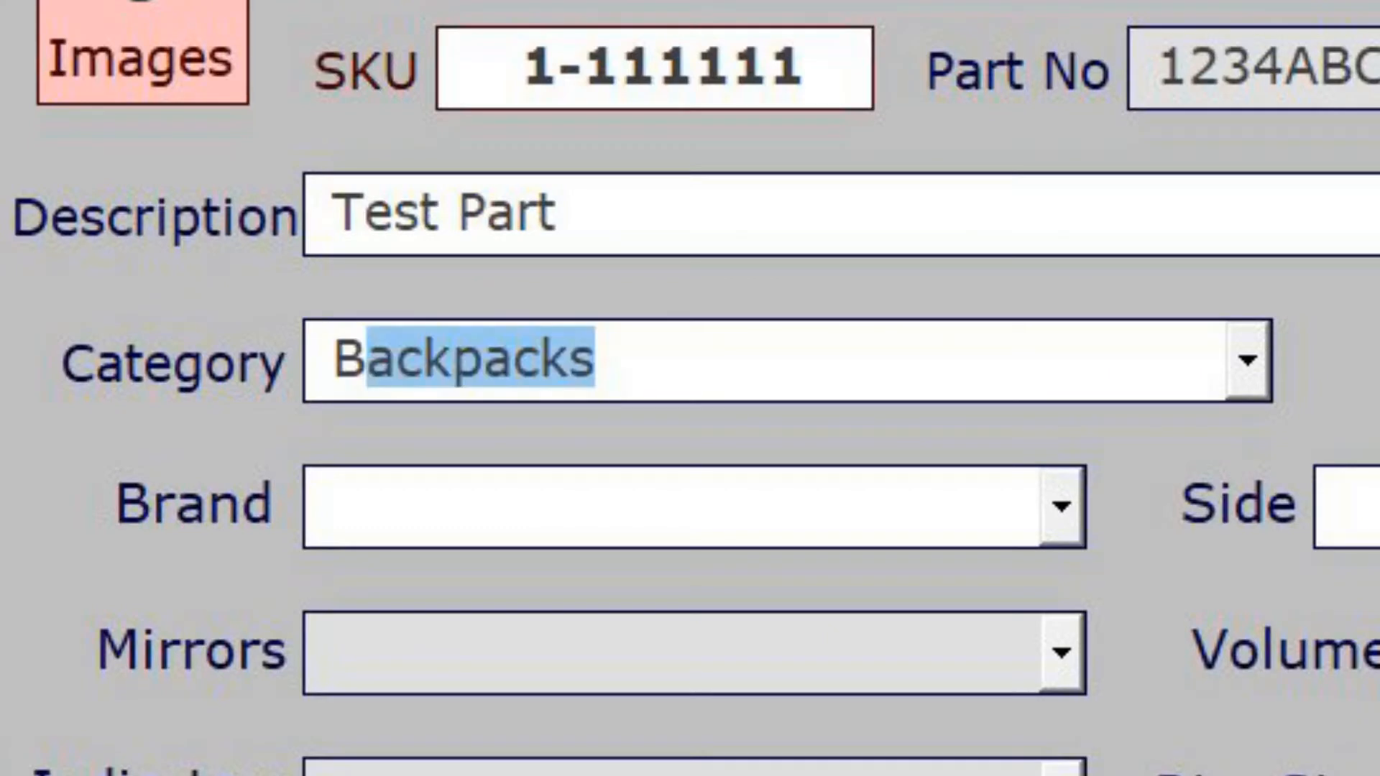
{"action": "type", "text": "la"}
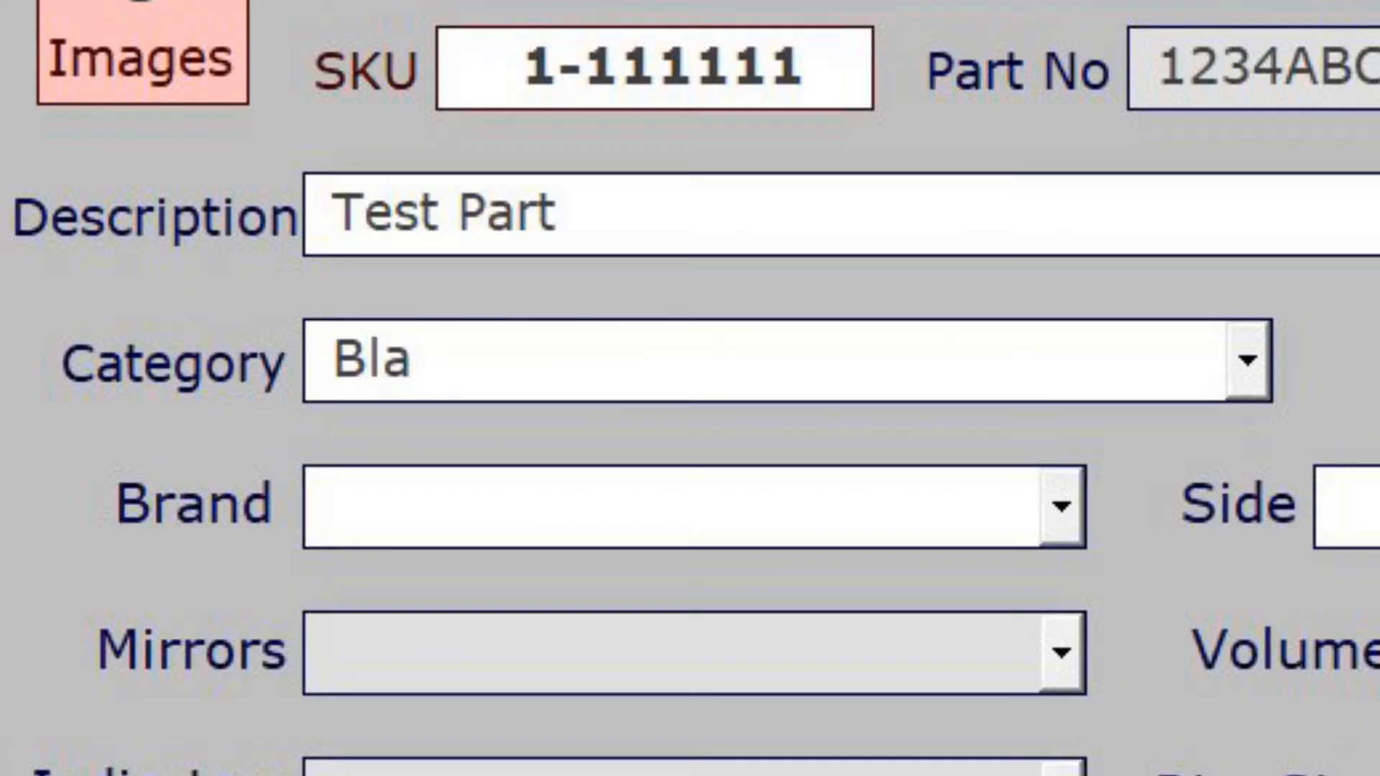
{"action": "type", "text": "h Blah Blah Bla"}
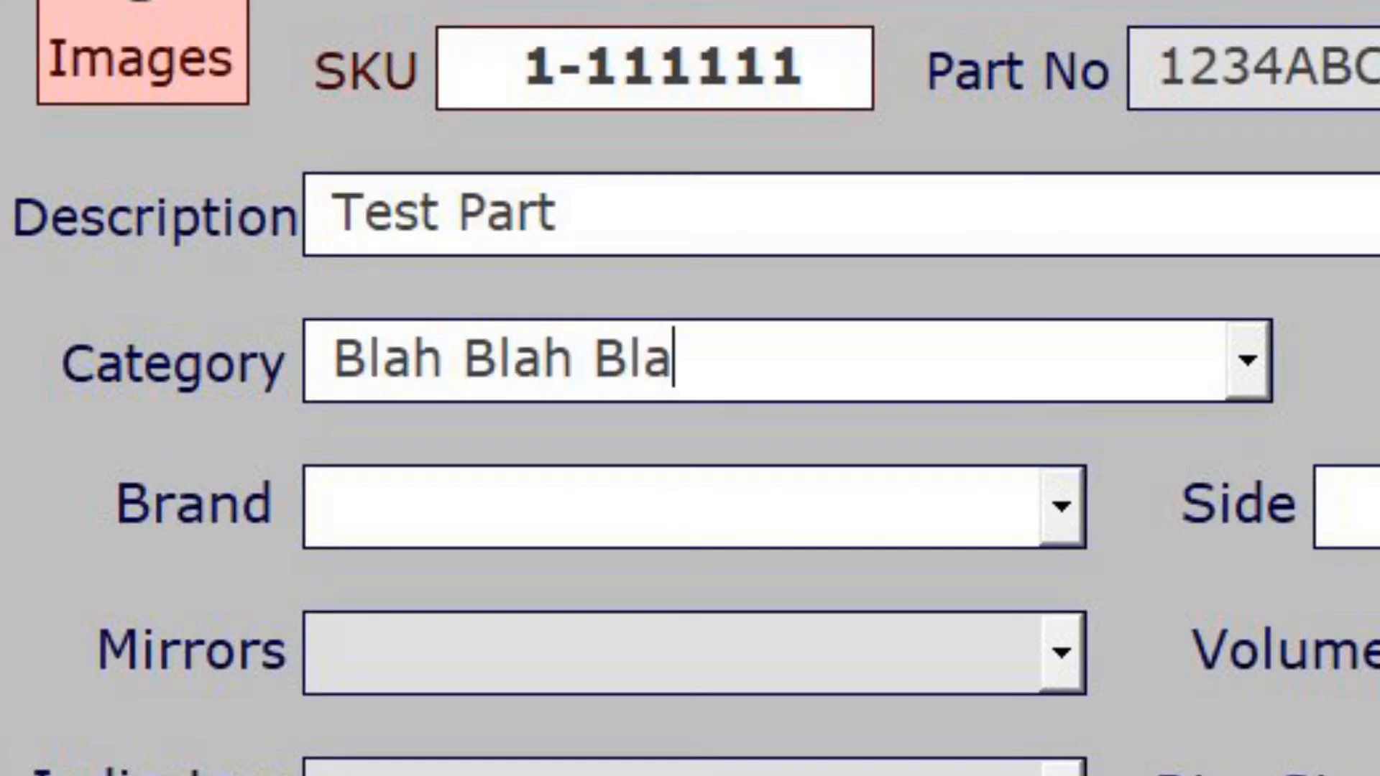
{"action": "key", "text": "Tab"}
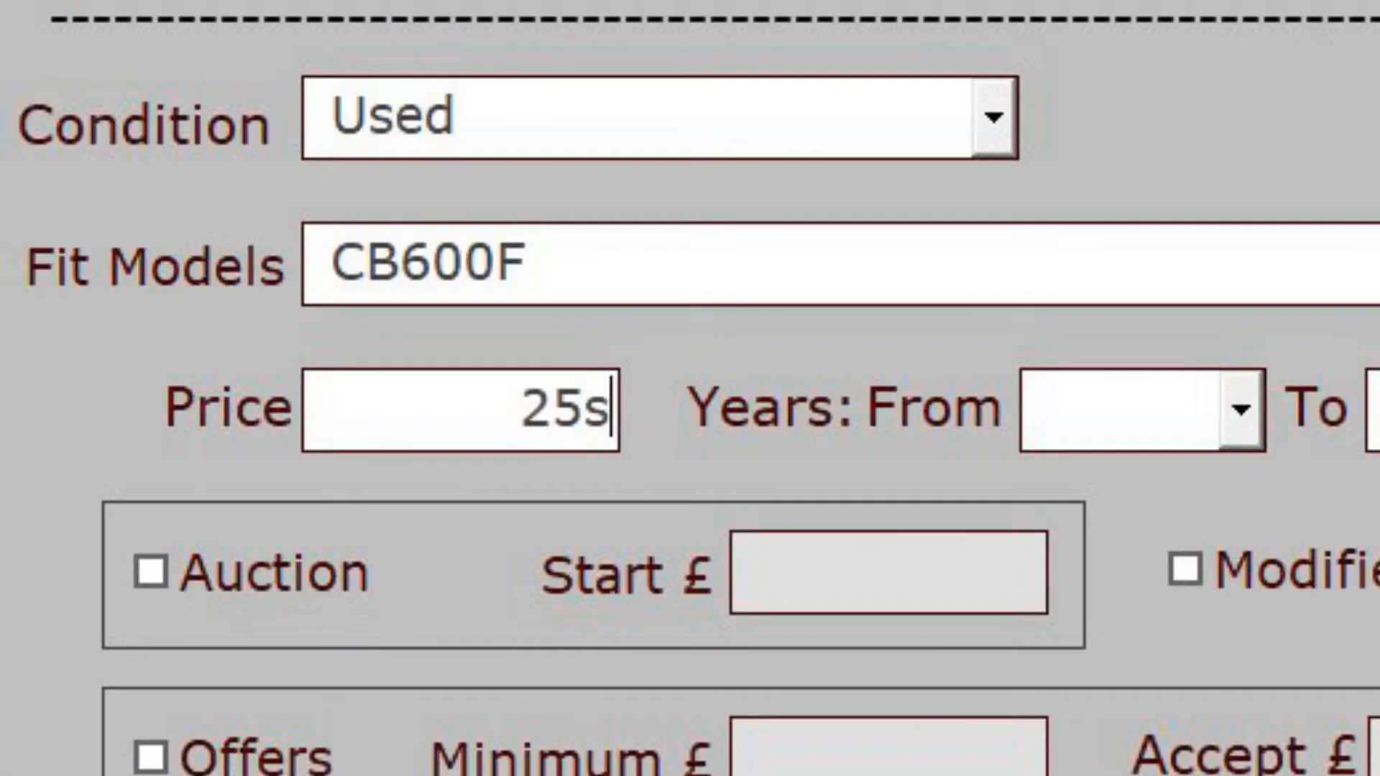
Step: Try a price of 25s and a year range from 1998 to 1995 on the test part
{"action": "key", "text": "Tab"}
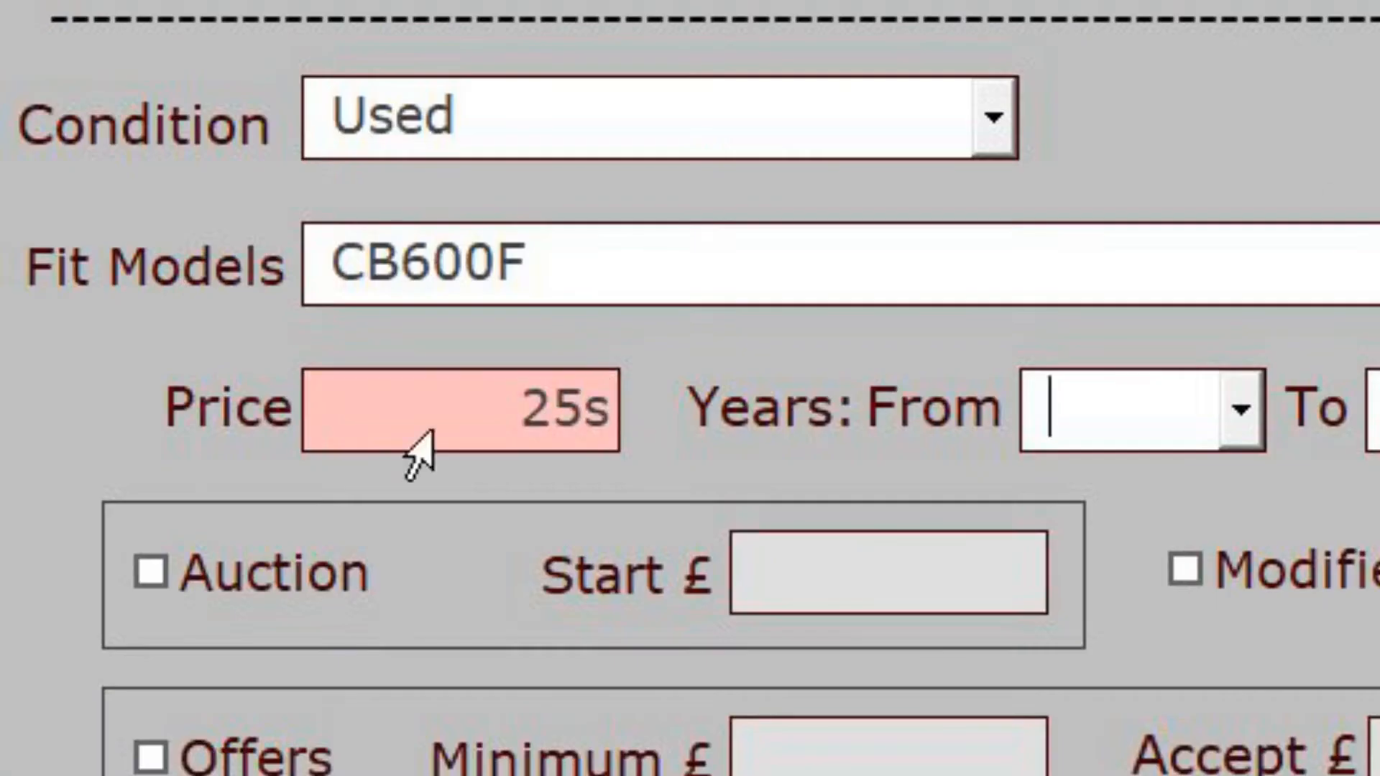
{"action": "type", "text": "1998"}
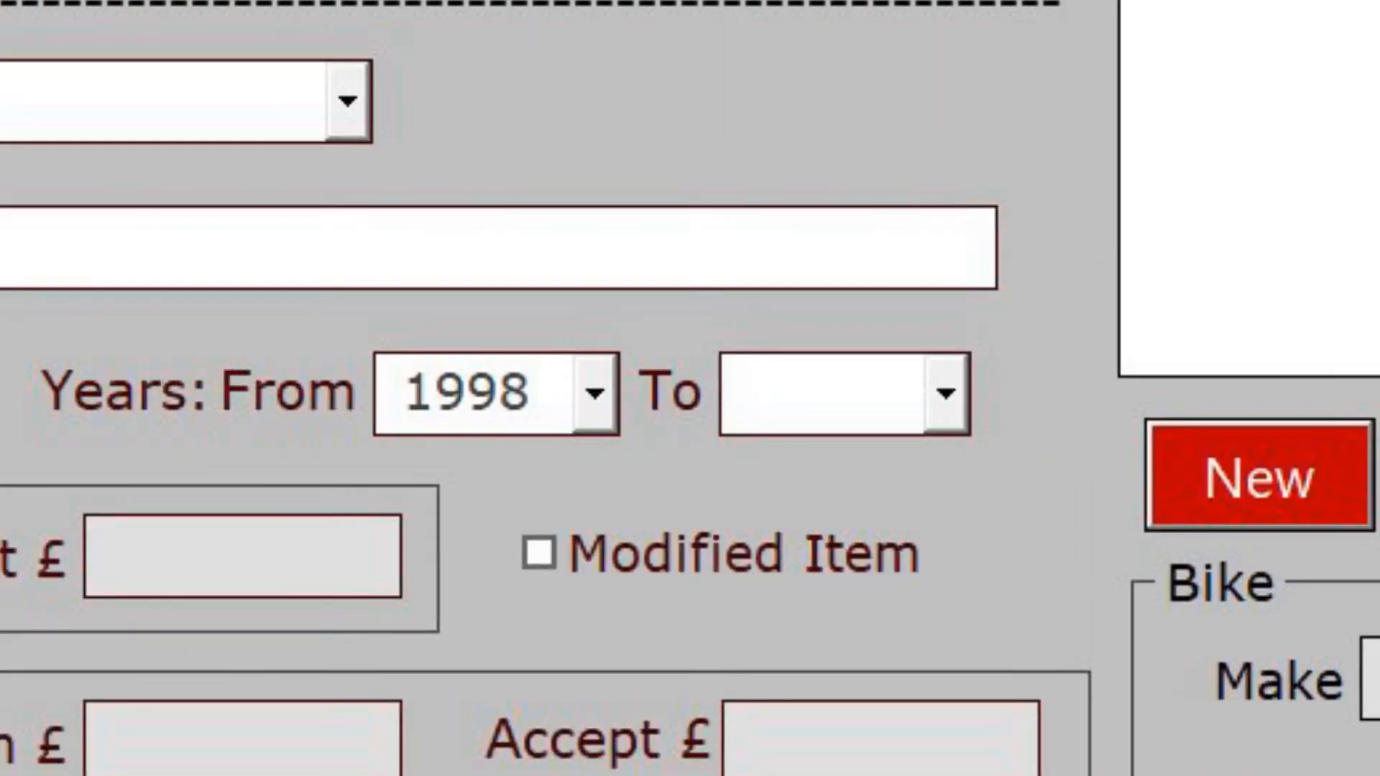
{"action": "type", "text": "1995"}
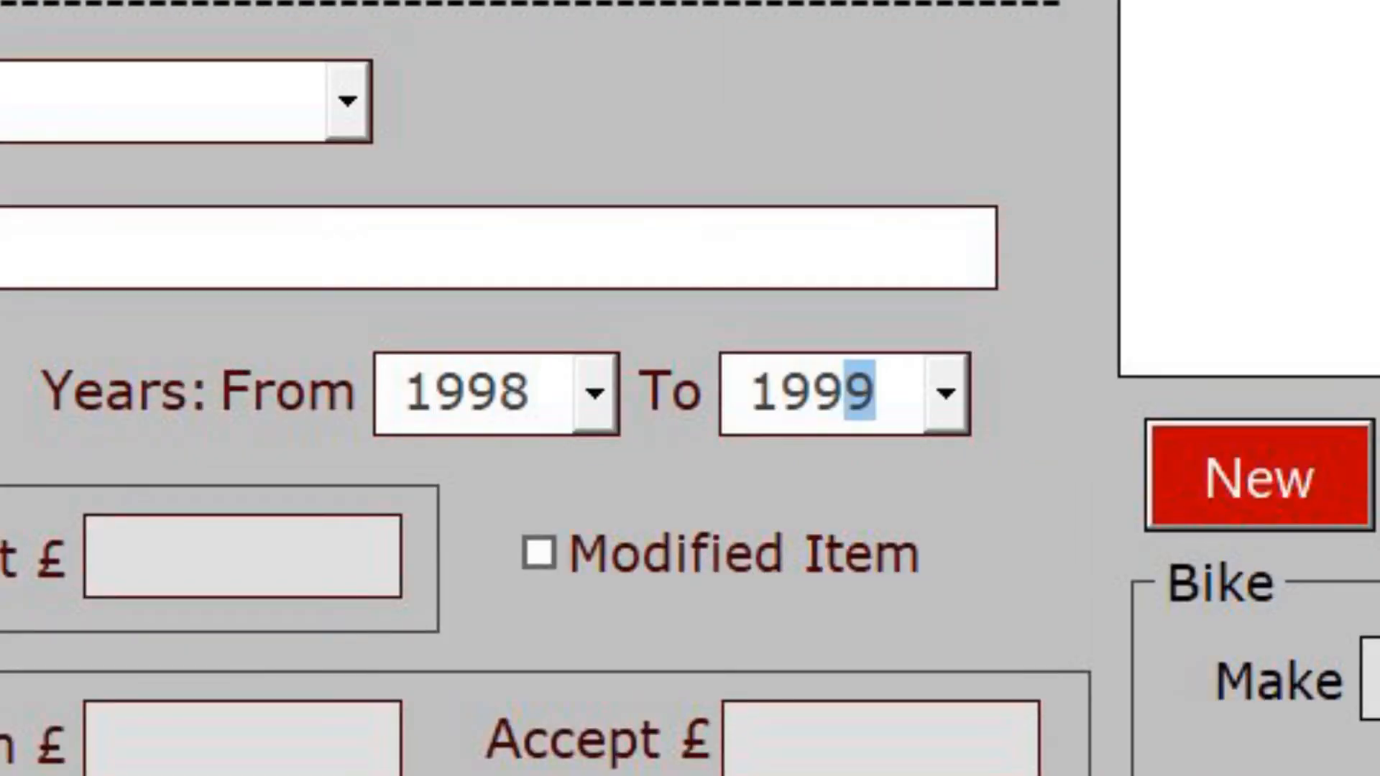
{"action": "key", "text": "Tab"}
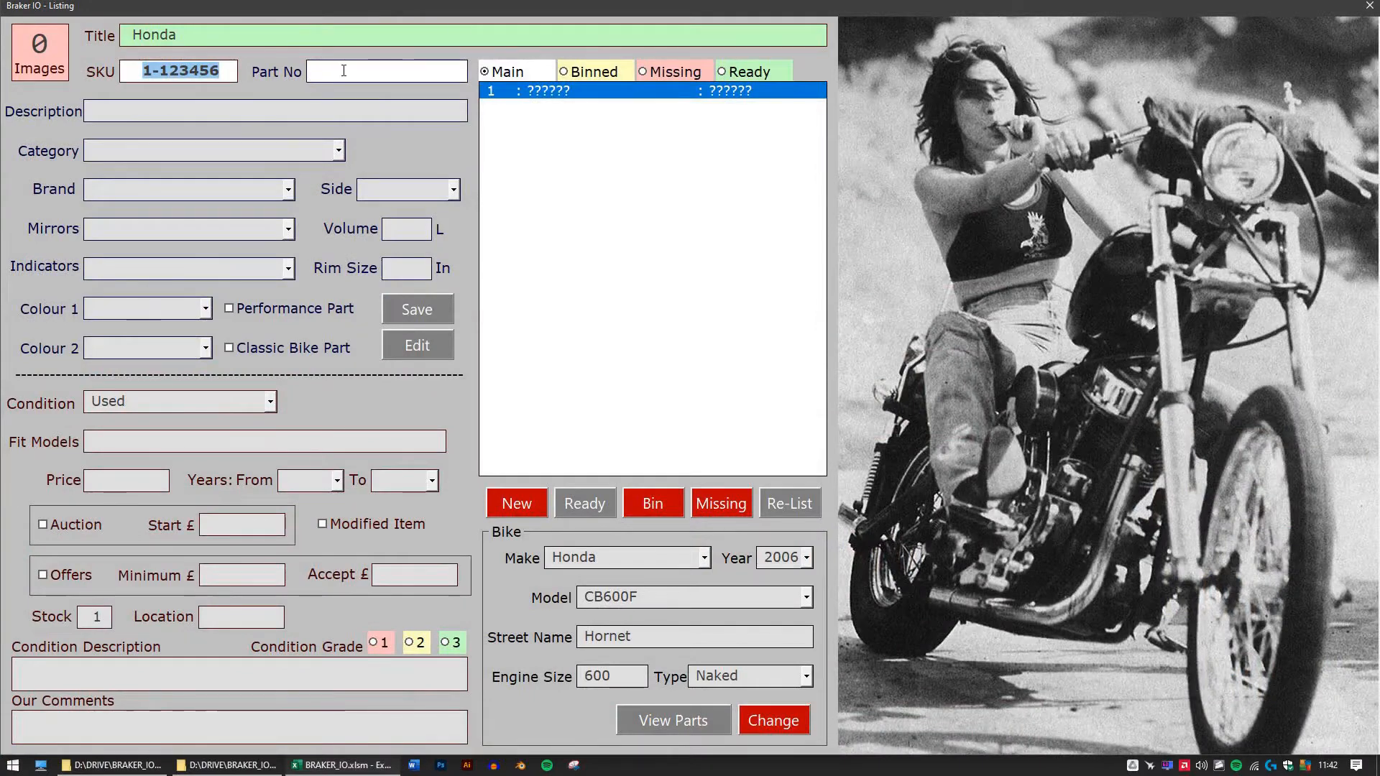
Step: Give the first part of job 123456 the part number 45250MBZC51 and the description Brake Caliper Assembly
{"action": "key", "text": "Tab"}
{"action": "type", "text": "45250MBZ"}
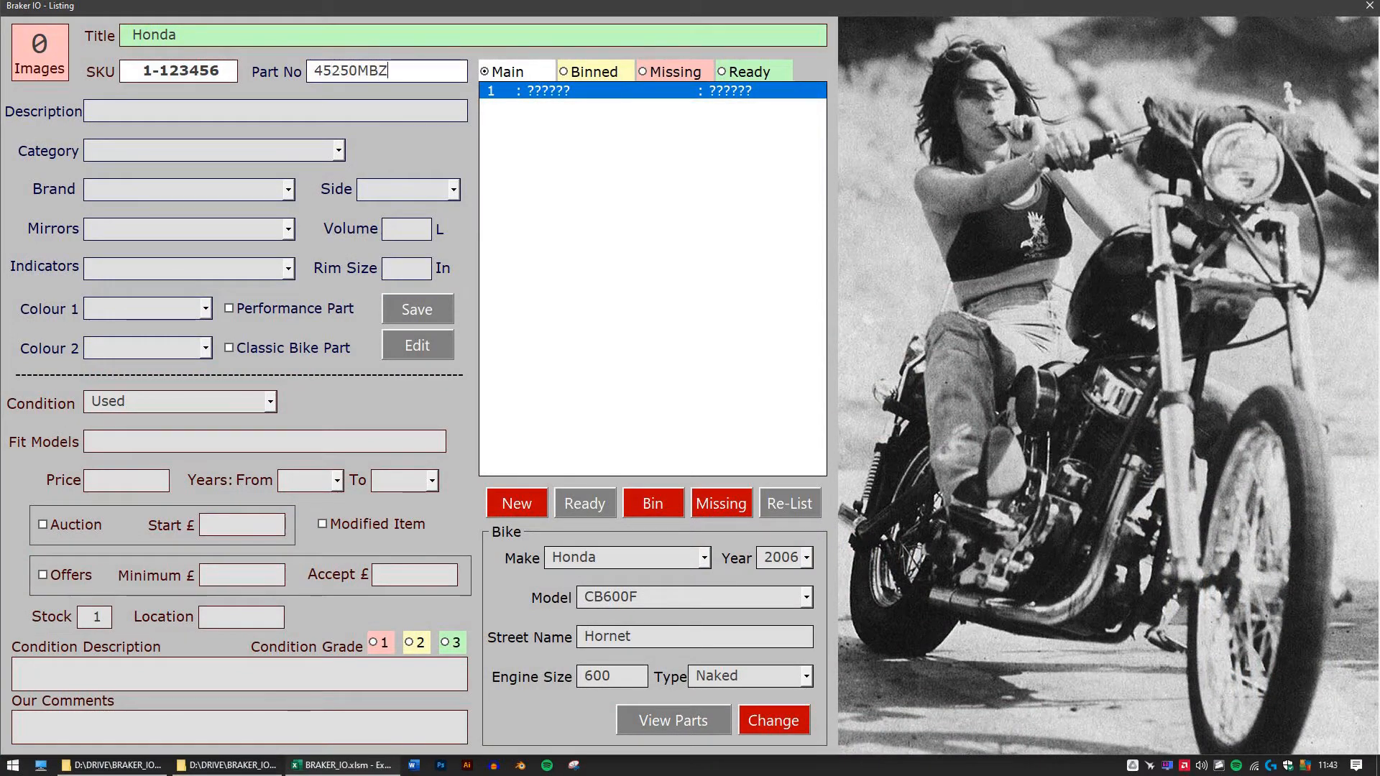
{"action": "type", "text": "C51"}
{"action": "key", "text": "Tab"}
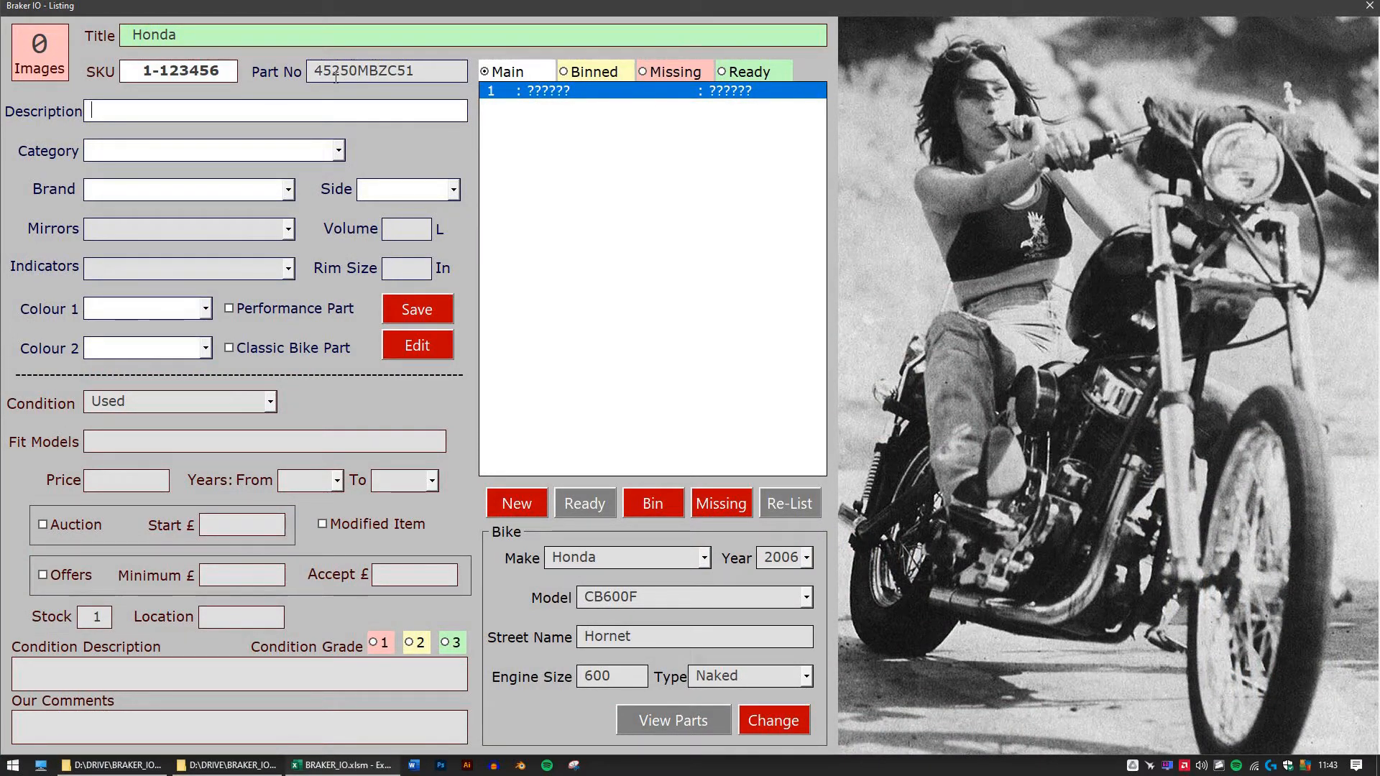
{"action": "type", "text": "Brake Caliper Assem"}
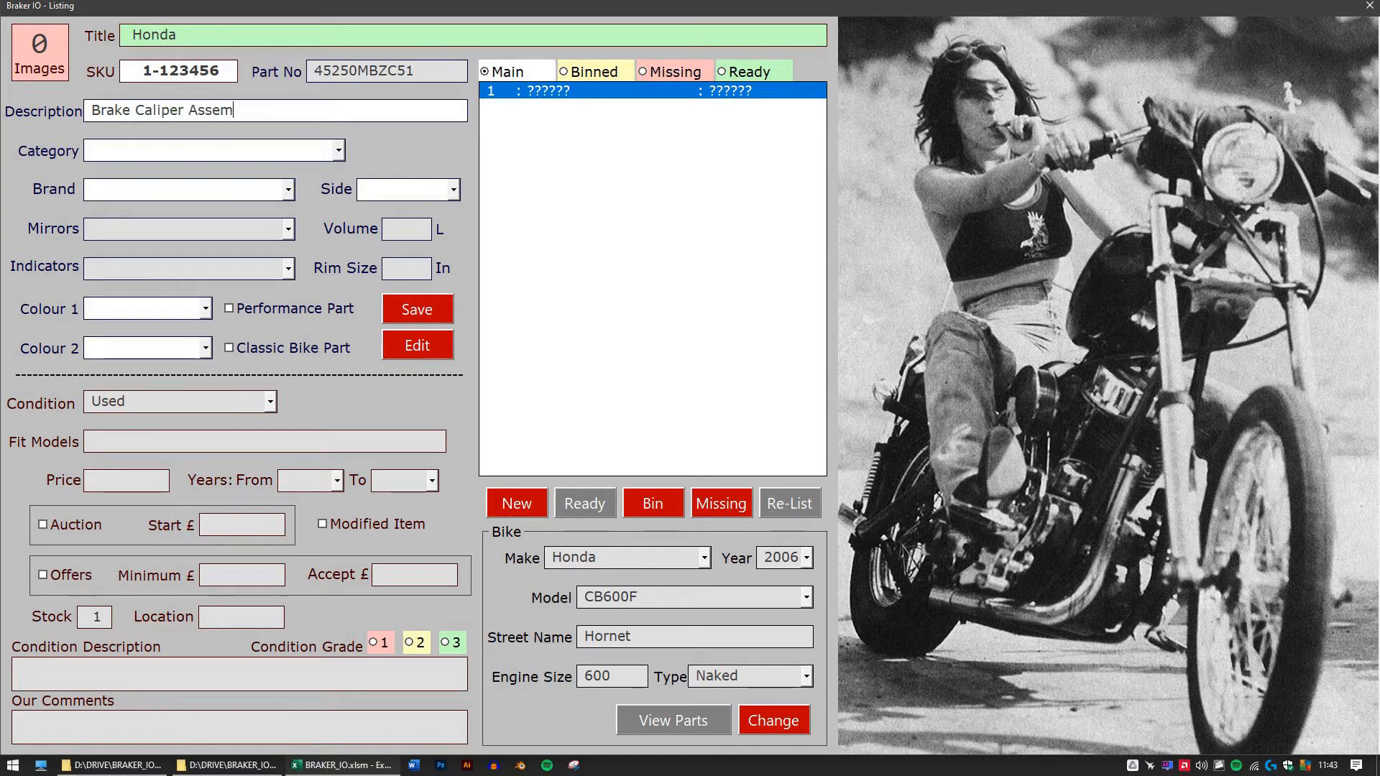
{"action": "type", "text": "bly"}
{"action": "key", "text": "Tab"}
Step: Set the caliper's category to Other Brake Parts, brand to Honda, side to Right Front and colour 1 to Gold, and save the part
{"action": "type", "text": "Other Brake Parts"}
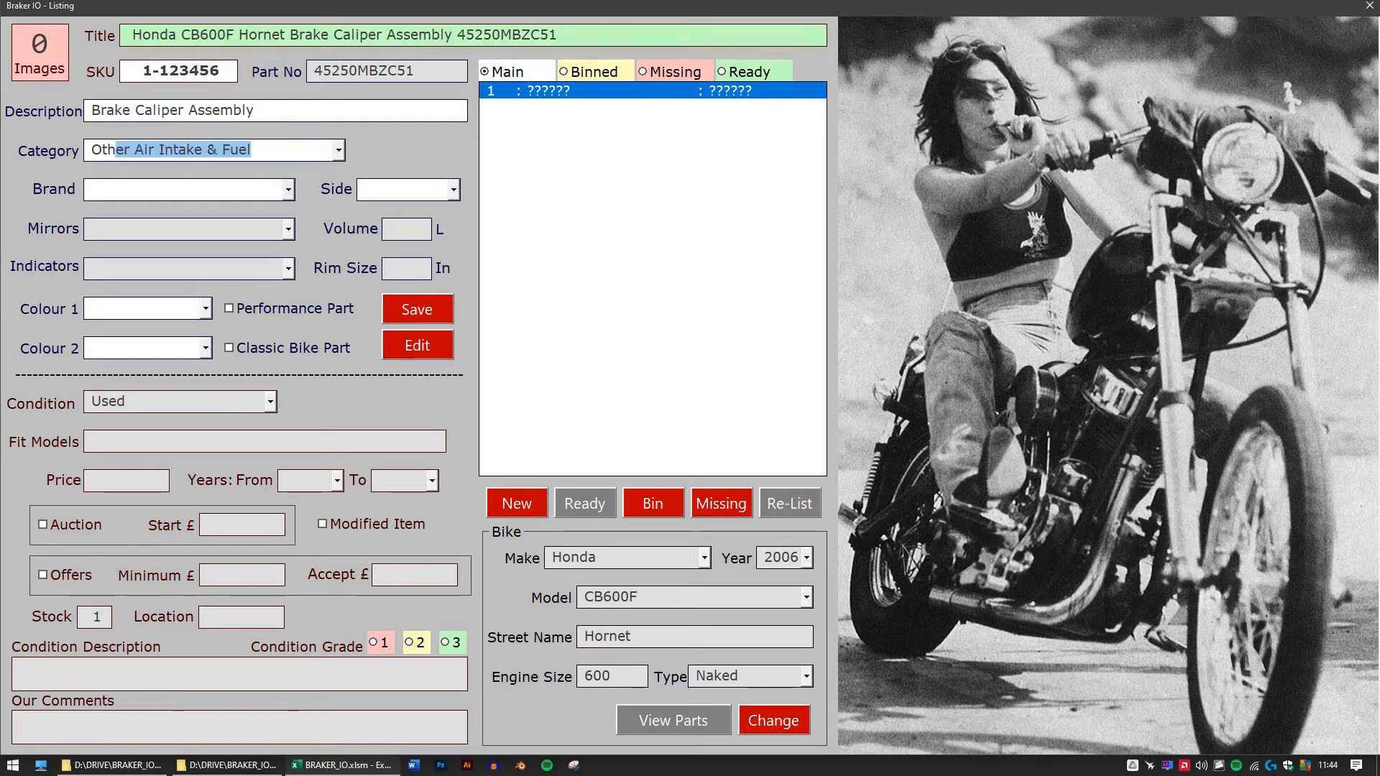
{"action": "key", "text": "Tab"}
{"action": "key", "text": "Tab"}
{"action": "type", "text": "F"}
{"action": "key", "text": "Down"}
{"action": "key", "text": "Down"}
{"action": "key", "text": "Tab"}
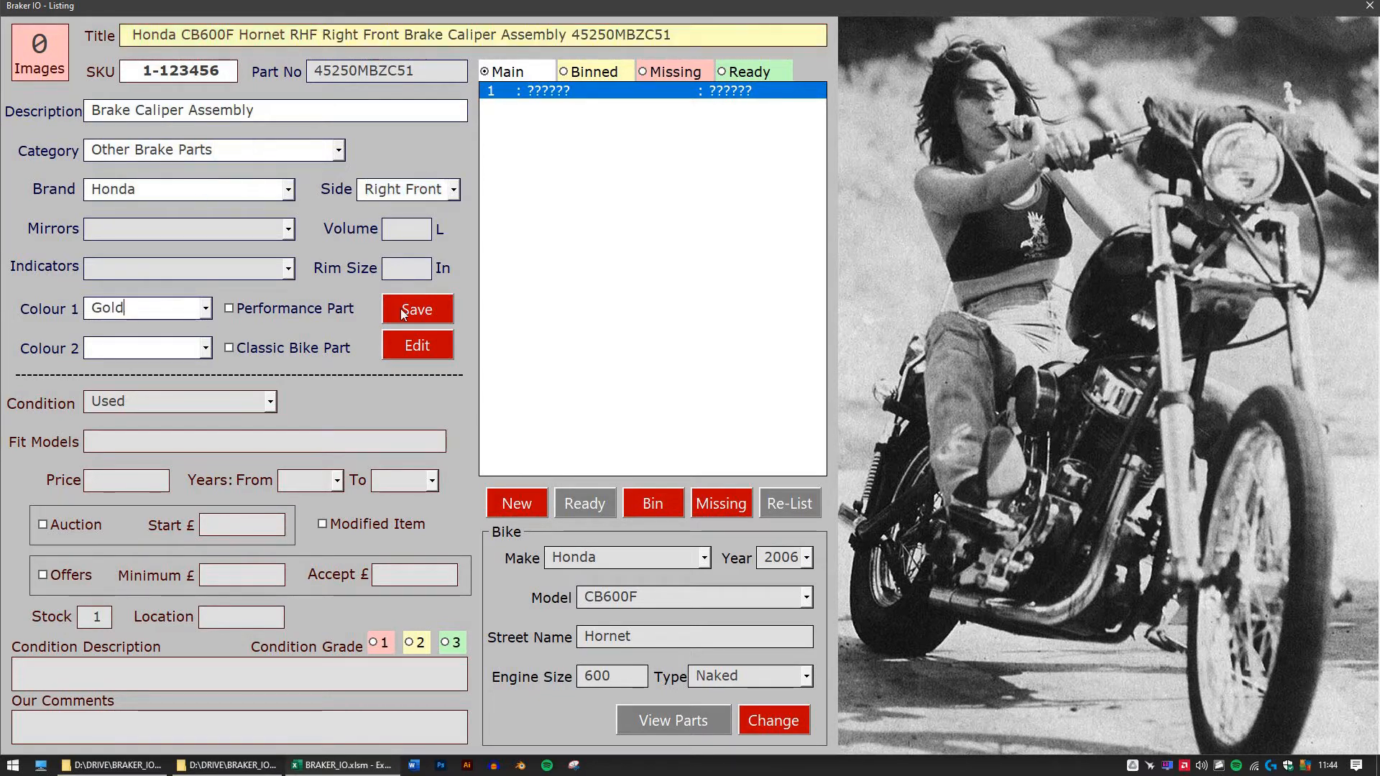
{"action": "left_click", "coordinate": [400, 308]}
Step: Set the caliper's price to 150 and years to 1998 to 2006, enable offers and choose condition grade 3
{"action": "type", "text": "150"}
{"action": "key", "text": "Tab"}
{"action": "type", "text": "1"}
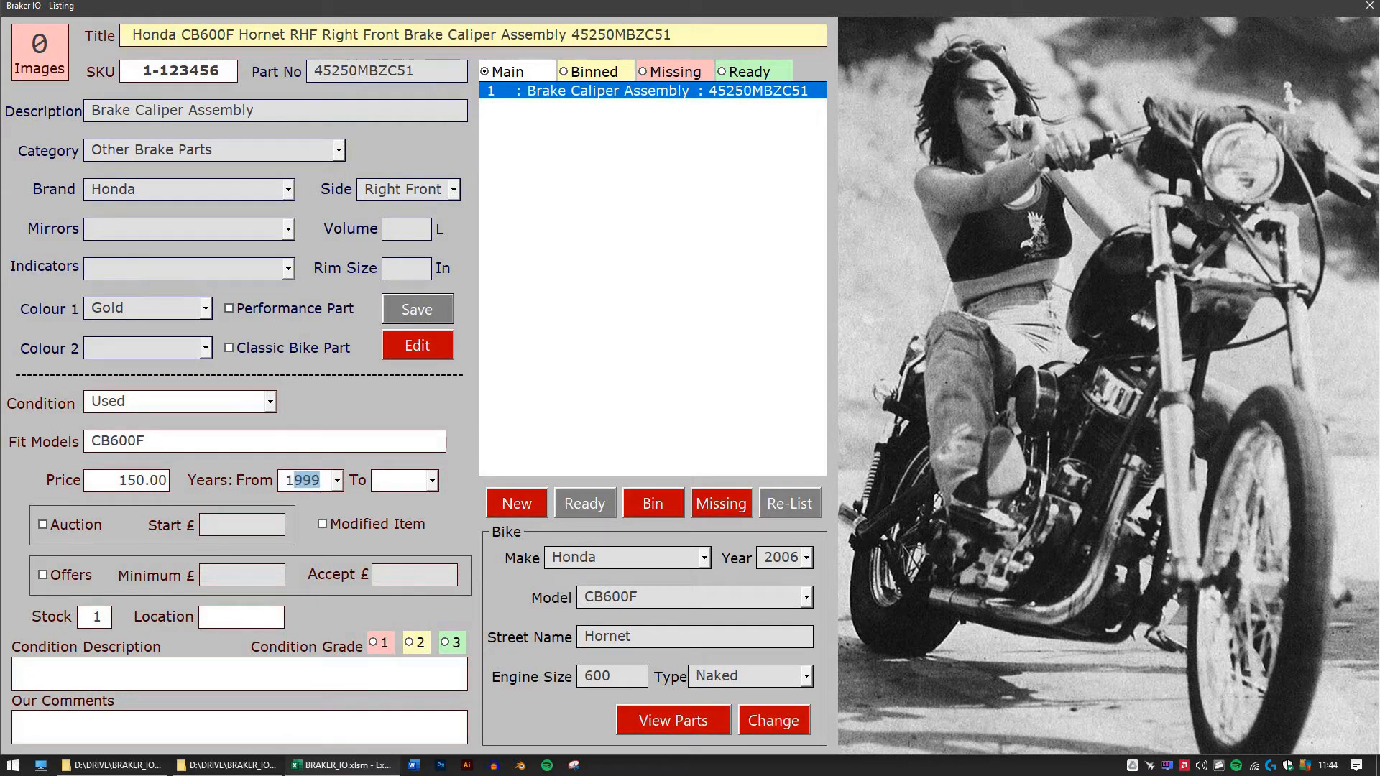
{"action": "type", "text": "998"}
{"action": "key", "text": "Tab"}
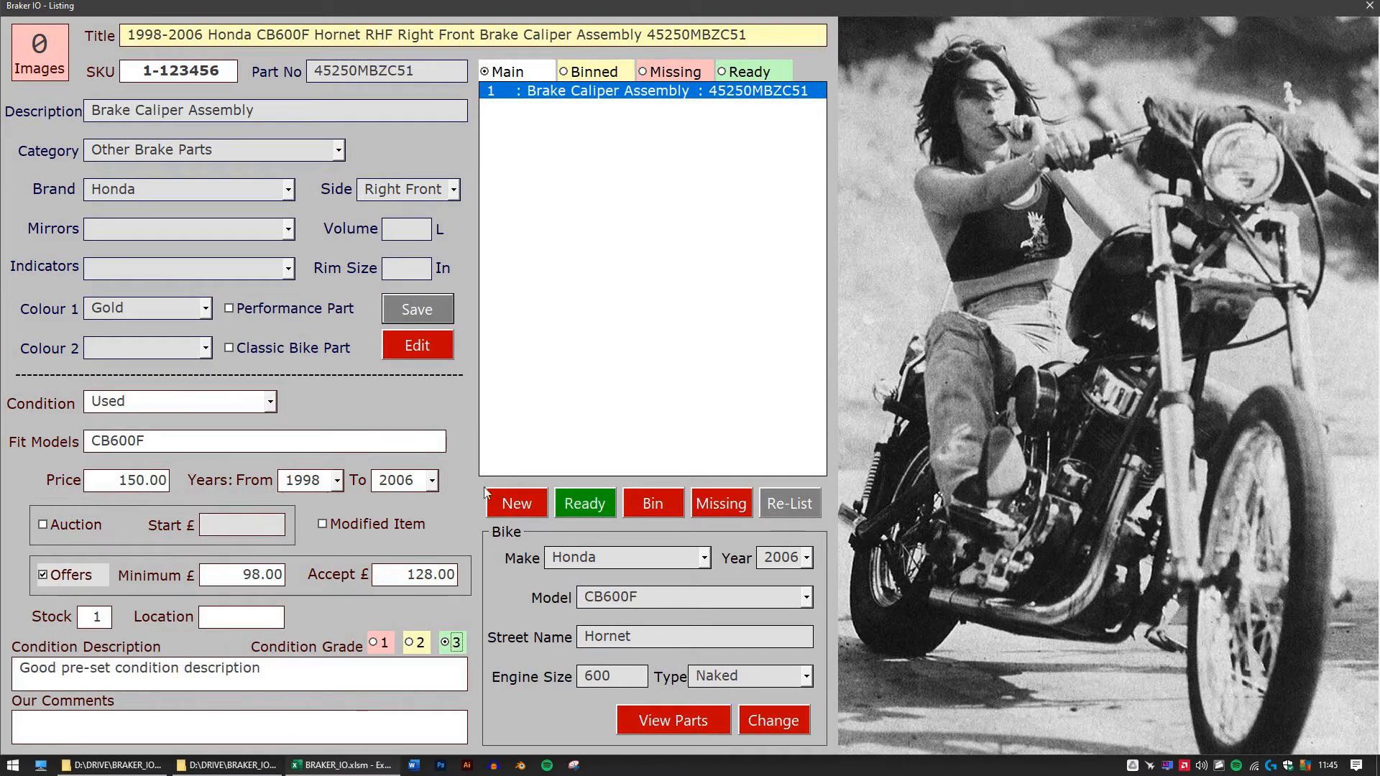
Step: Add a new part with part number 111321MBZC50 and description Alternator Cover
{"action": "left_click", "coordinate": [487, 496]}
{"action": "left_click", "coordinate": [341, 74]}
{"action": "type", "text": "111321MBZC50"}
{"action": "key", "text": "Tab"}
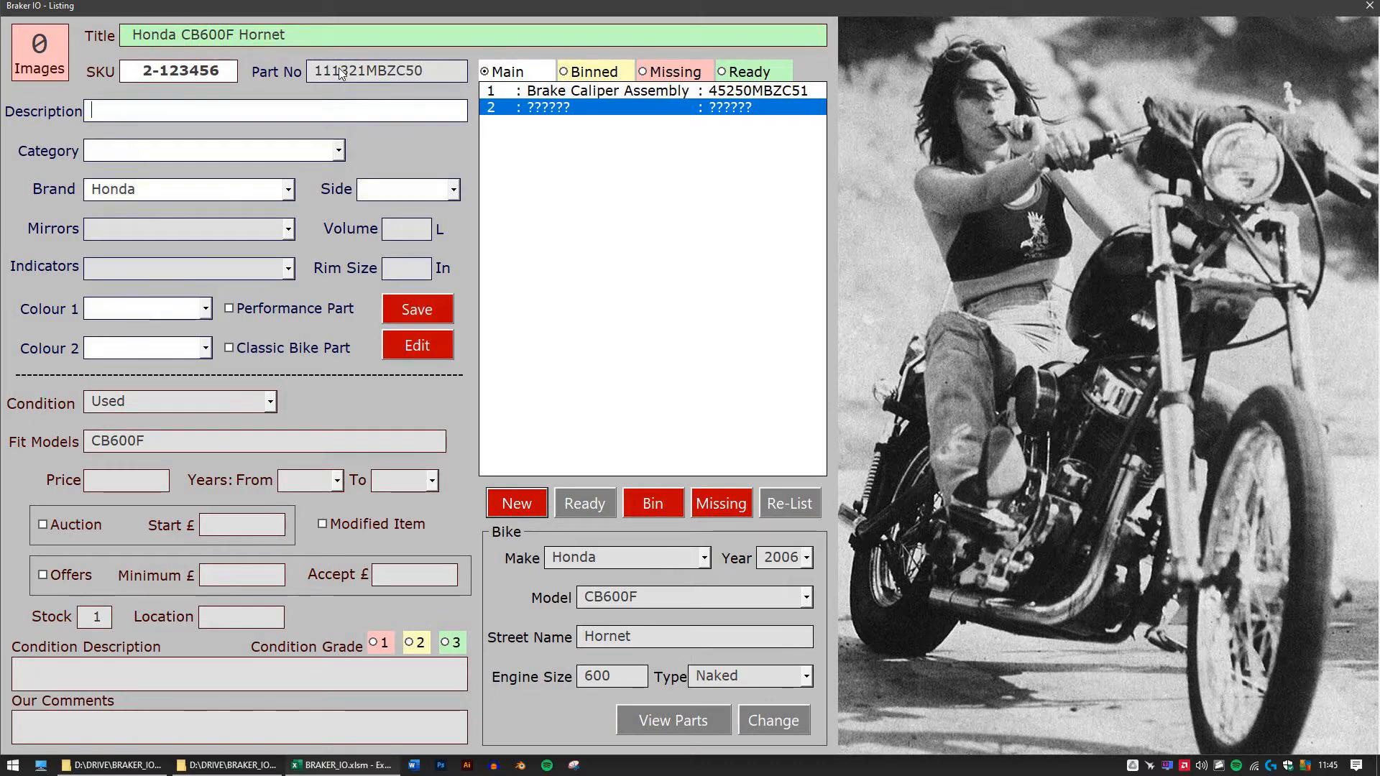
{"action": "type", "text": "Alternator Cover"}
{"action": "key", "text": "Tab"}
{"action": "type", "text": "Eng"}
{"action": "key", "text": "BackSpace"}
{"action": "key", "text": "BackSpace"}
{"action": "key", "text": "BackSpace"}
{"action": "key", "text": "BackSpace"}
{"action": "type", "text": "Other"}
{"action": "key", "text": "BackSpace"}
{"action": "key", "text": "BackSpace"}
{"action": "key", "text": "BackSpace"}
{"action": "key", "text": "BackSpace"}
{"action": "key", "text": "BackSpace"}
{"action": "key", "text": "BackSpace"}
Step: Set the alternator cover's category to Alternators & Parts, side to Left and colour 1 to Silver, and save the part
{"action": "type", "text": "Alternators & Parts"}
{"action": "key", "text": "Tab"}
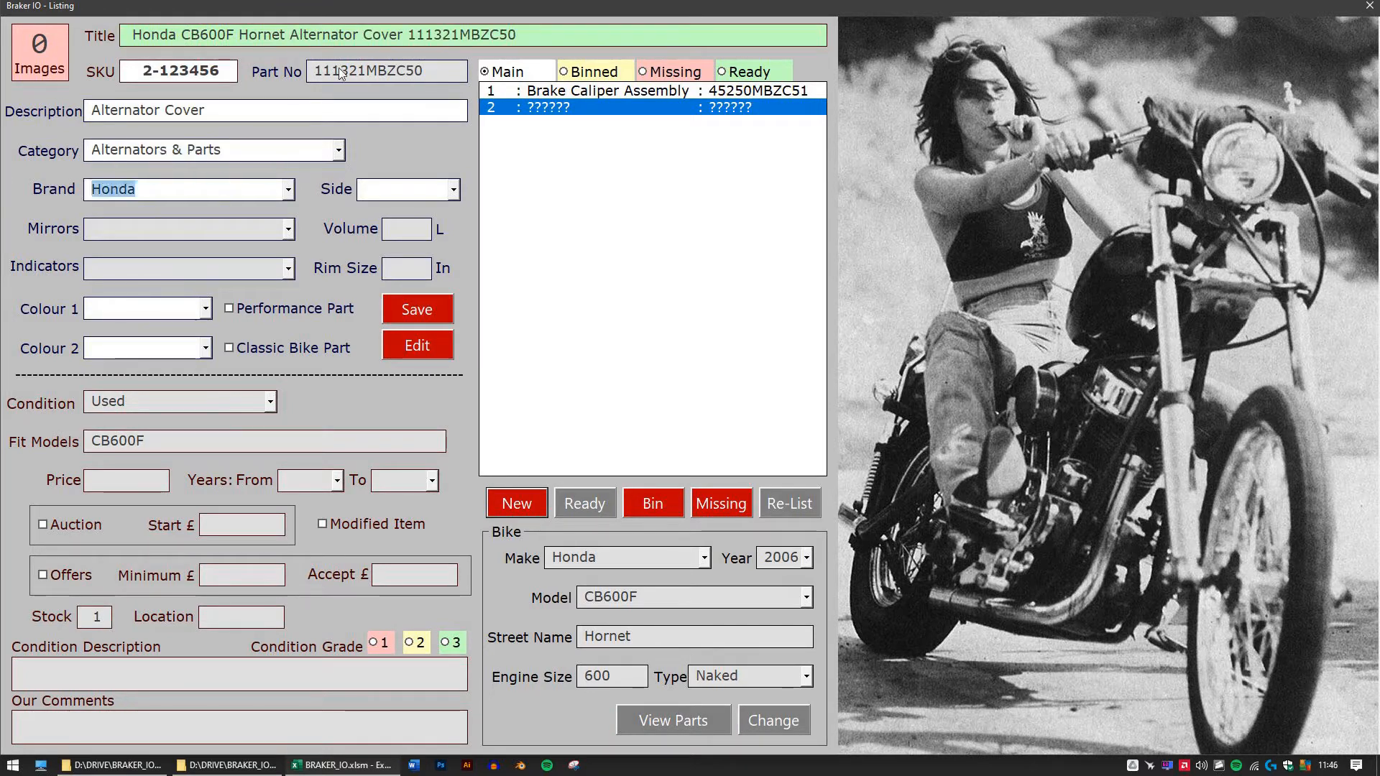
{"action": "key", "text": "Tab"}
{"action": "type", "text": "Left"}
{"action": "key", "text": "Tab"}
{"action": "type", "text": "Silver"}
{"action": "key", "text": "Tab"}
{"action": "left_click", "coordinate": [417, 309]}
Step: Price the alternator cover at 50, set its years from 1998 to 2006, and enable offers
{"action": "left_click", "coordinate": [160, 482]}
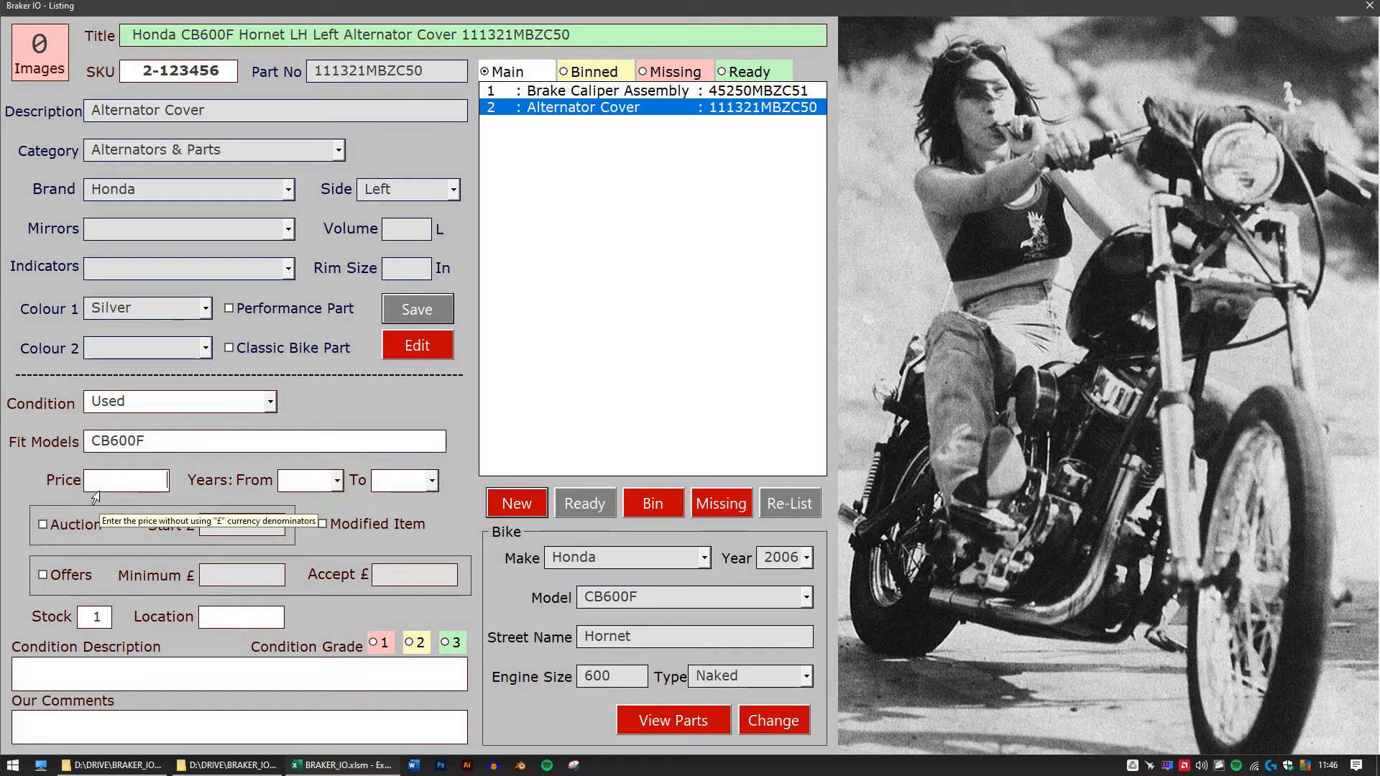
{"action": "type", "text": "50"}
{"action": "key", "text": "Tab"}
{"action": "type", "text": "1998"}
{"action": "key", "text": "Tab"}
{"action": "type", "text": "2006"}
{"action": "left_click", "coordinate": [43, 575]}
Step: Choose condition grade 2 for the alternator cover and add "Small scratch." to its condition description
{"action": "left_click", "coordinate": [409, 643]}
{"action": "type", "text": "Smal scratch"}
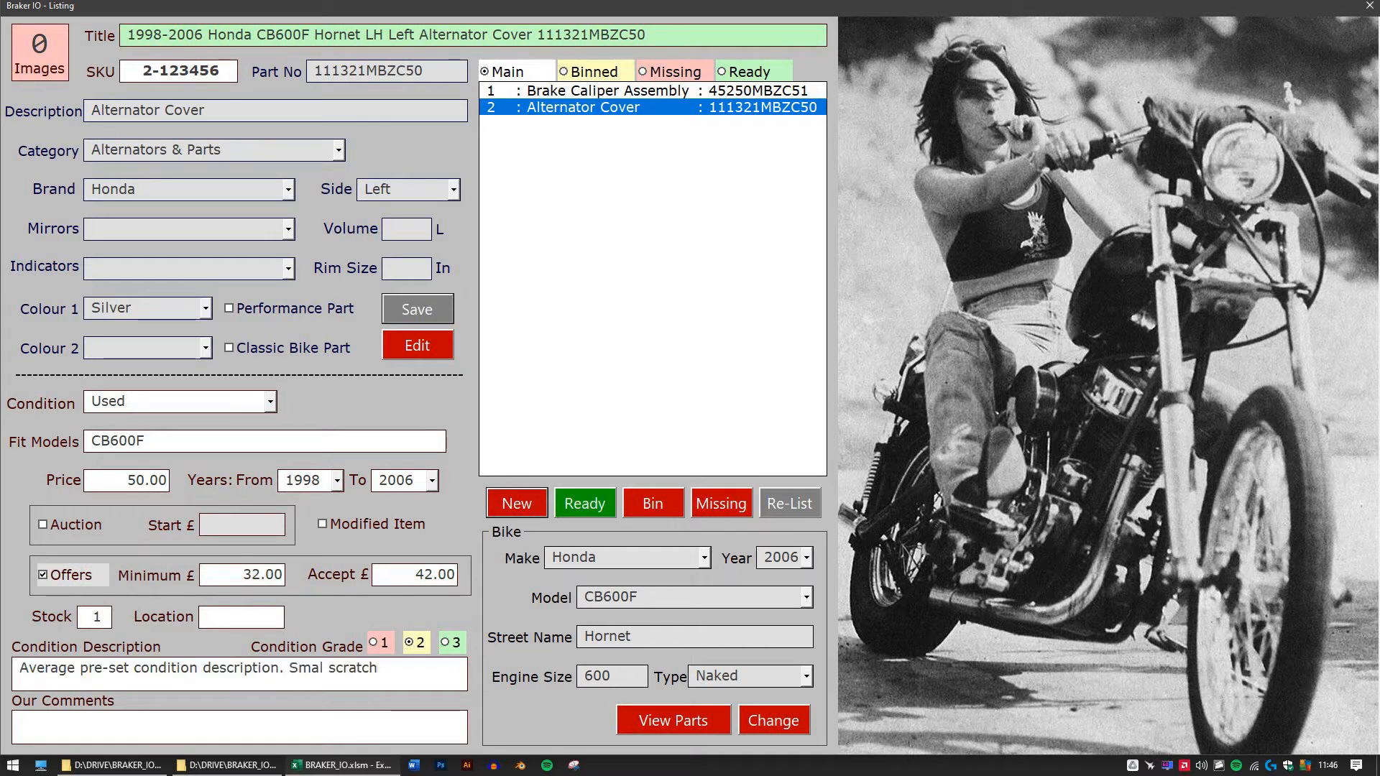
{"action": "key", "text": "BackSpace"}
{"action": "key", "text": "BackSpace"}
{"action": "key", "text": "BackSpace"}
{"action": "key", "text": "BackSpace"}
{"action": "key", "text": "BackSpace"}
{"action": "key", "text": "BackSpace"}
{"action": "key", "text": "BackSpace"}
{"action": "key", "text": "BackSpace"}
{"action": "type", "text": "l scratch."}
Step: Add a new part with part number 88220MBZK01 and description Mirror
{"action": "left_click", "coordinate": [516, 504]}
{"action": "left_click", "coordinate": [339, 75]}
{"action": "type", "text": "88220MBZK01"}
{"action": "key", "text": "Tab"}
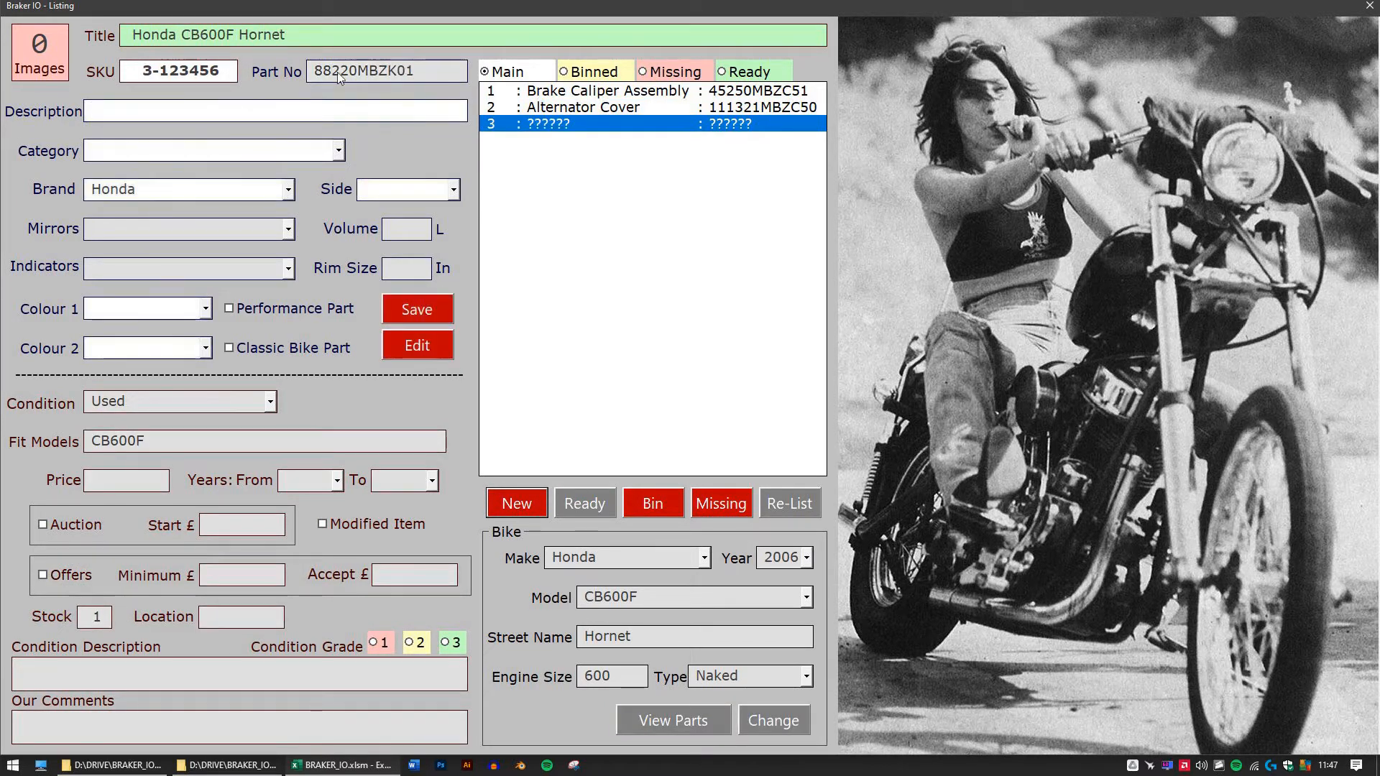
{"action": "type", "text": "Mirror"}
{"action": "key", "text": "Tab"}
Step: Set the mirror's category to Mirrors, side to Left, mirror type to Rear-View Mirror and colour 1 to Black
{"action": "type", "text": "Mirrors"}
{"action": "key", "text": "Tab"}
{"action": "key", "text": "Tab"}
{"action": "type", "text": "Left"}
{"action": "key", "text": "Tab"}
{"action": "left_click", "coordinate": [288, 229]}
{"action": "left_click", "coordinate": [216, 298]}
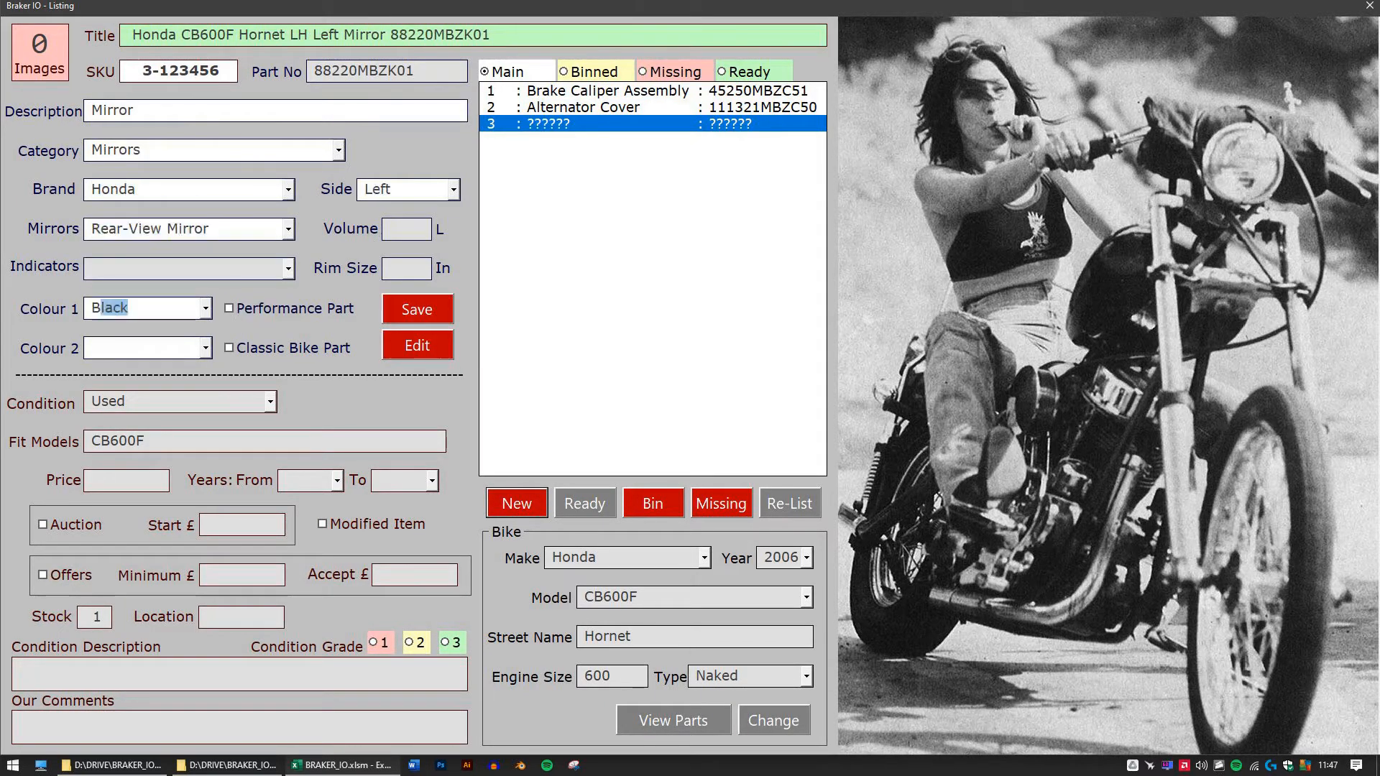
{"action": "key", "text": "Tab"}
Step: Set the mirror's price to 50 and years to 1998 to 2006, enable offers and choose condition grade 2
{"action": "type", "text": "50"}
{"action": "key", "text": "Tab"}
{"action": "type", "text": "1998"}
{"action": "key", "text": "Tab"}
{"action": "type", "text": "2006"}
{"action": "left_click", "coordinate": [43, 575]}
{"action": "left_click", "coordinate": [409, 642]}
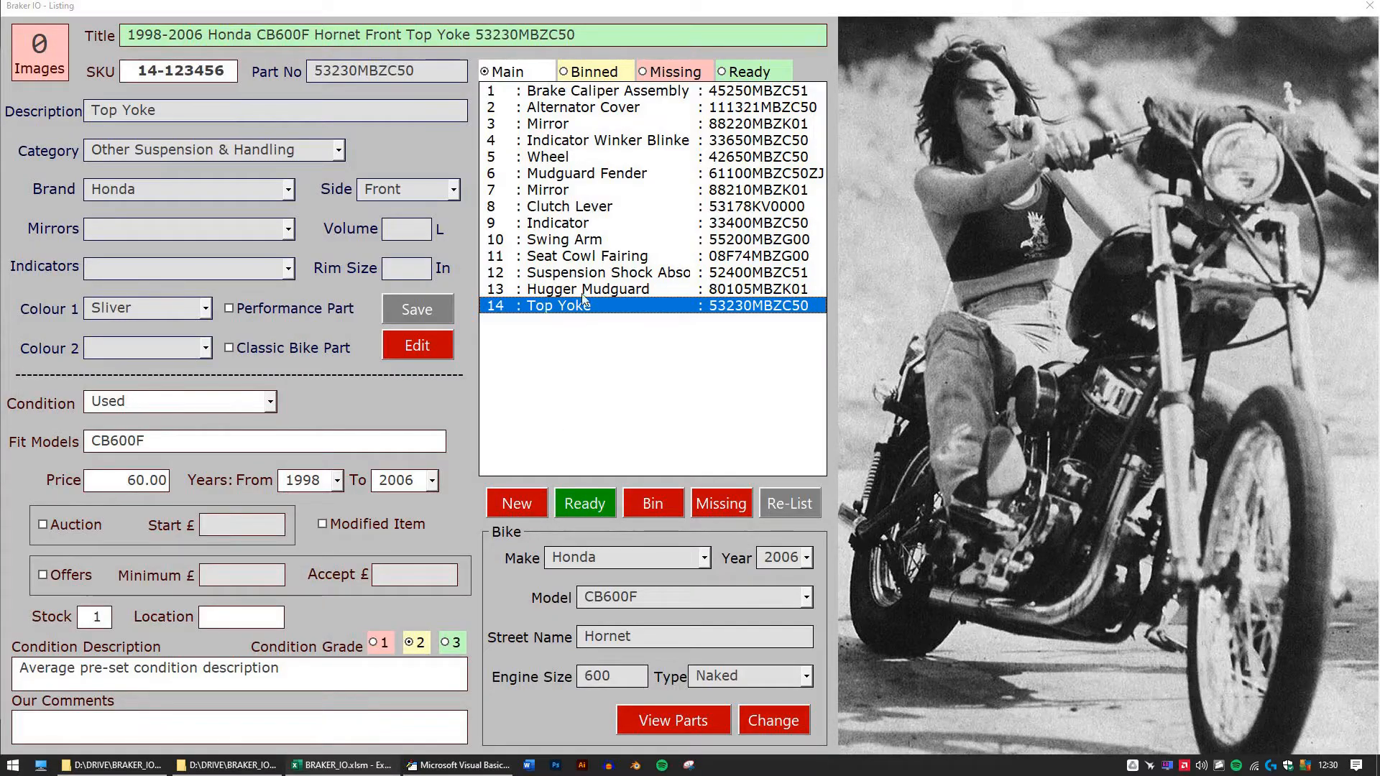
Step: Review the saved details of the Swing Arm and the Mirror with part number 88210MBZK01 in the parts list
{"action": "left_click", "coordinate": [570, 241]}
{"action": "left_click", "coordinate": [566, 187]}
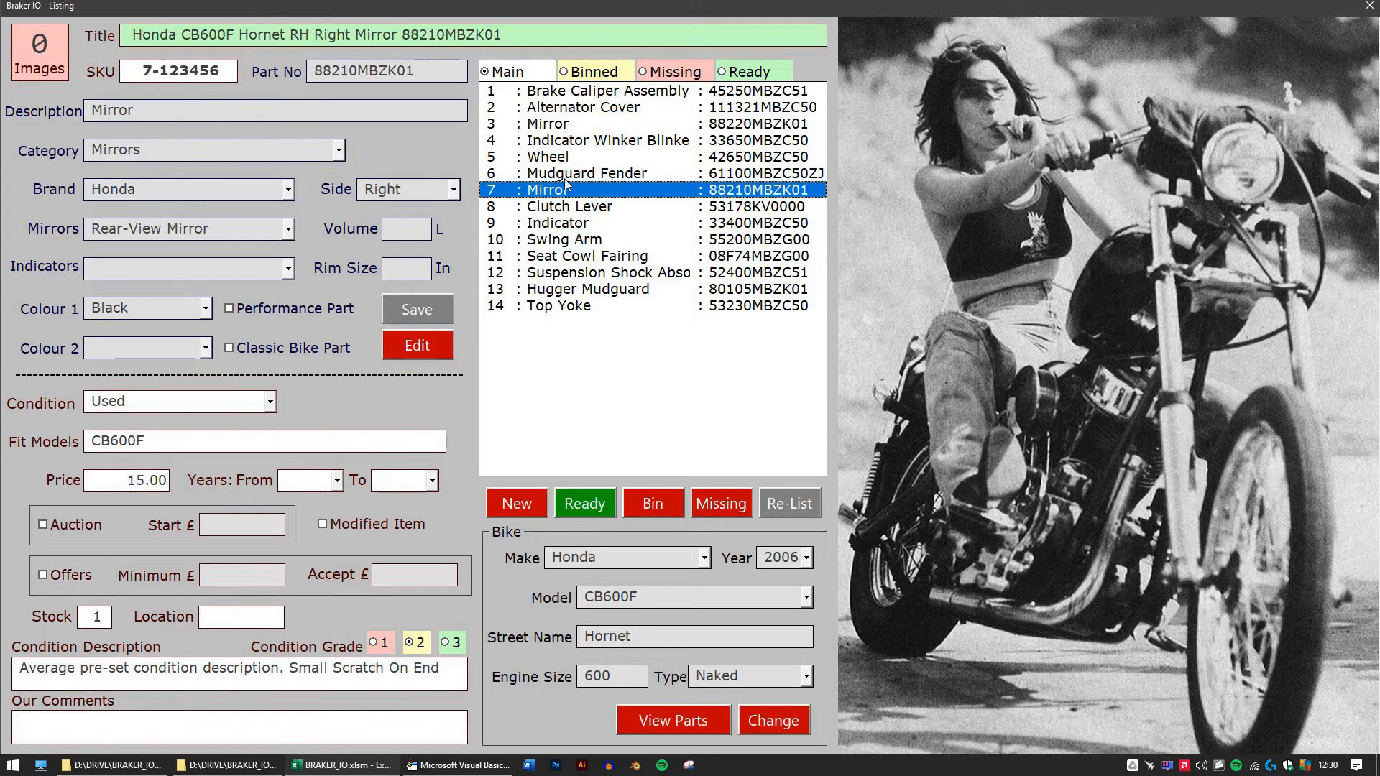
Step: Look up the details of parts 3 and 14 of the job by entering their item numbers as the SKU
{"action": "left_click", "coordinate": [564, 157]}
{"action": "left_click", "coordinate": [557, 125]}
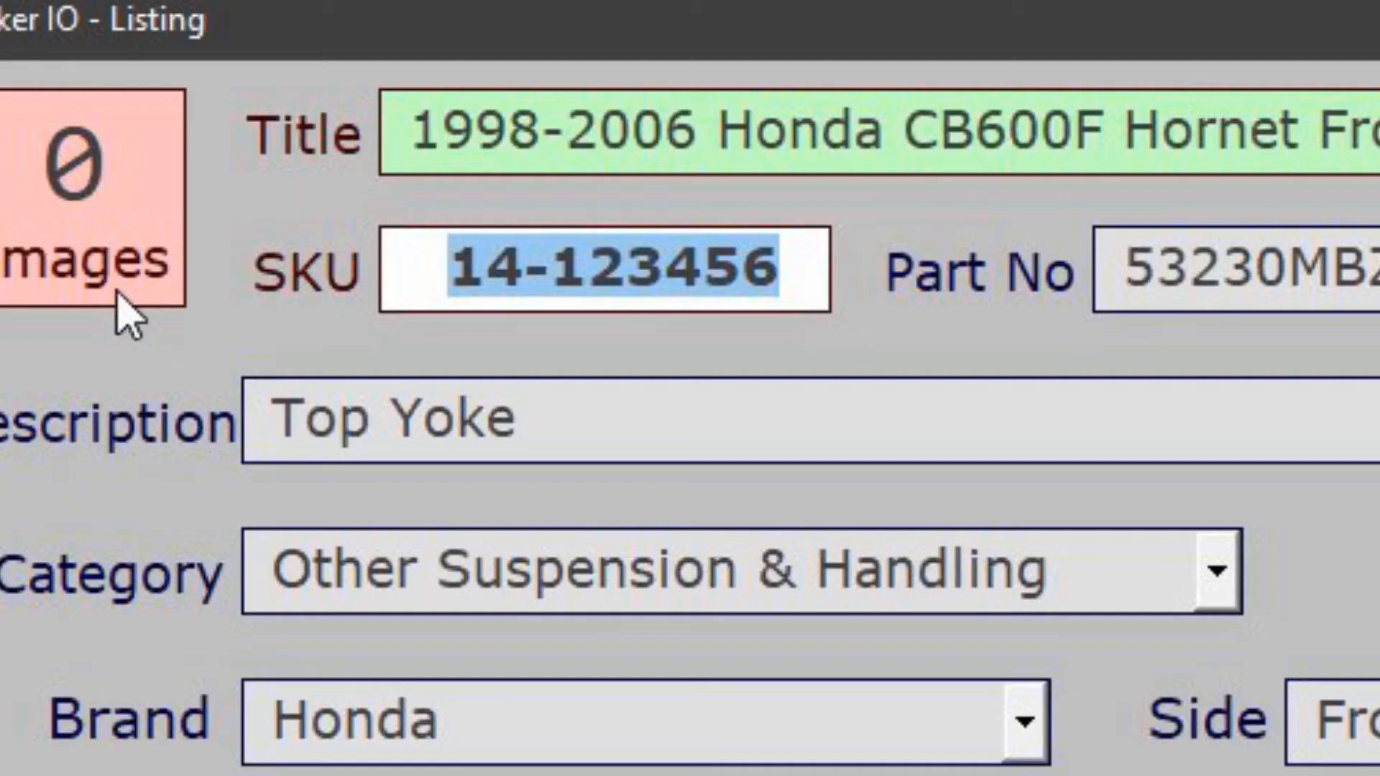
{"action": "type", "text": "3"}
{"action": "key", "text": "Return"}
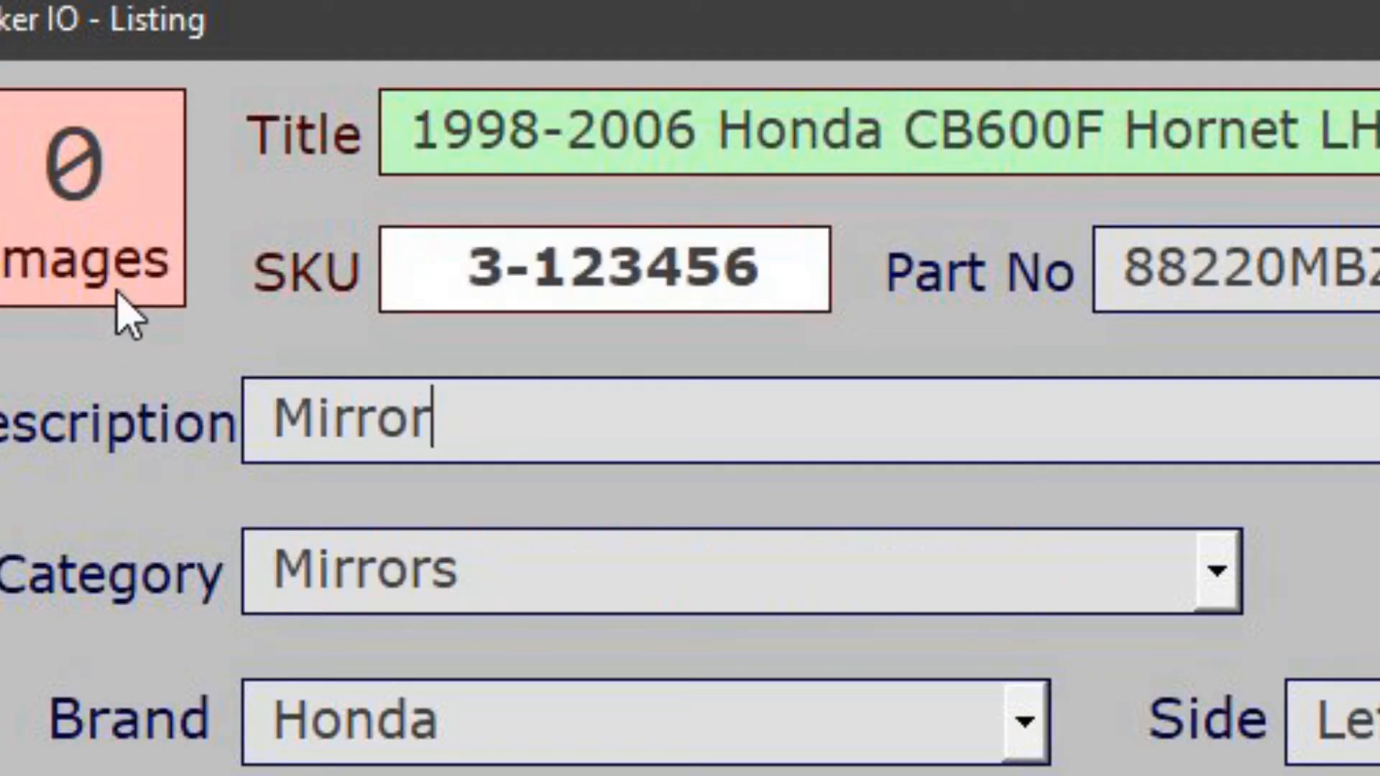
{"action": "left_click", "coordinate": [594, 255]}
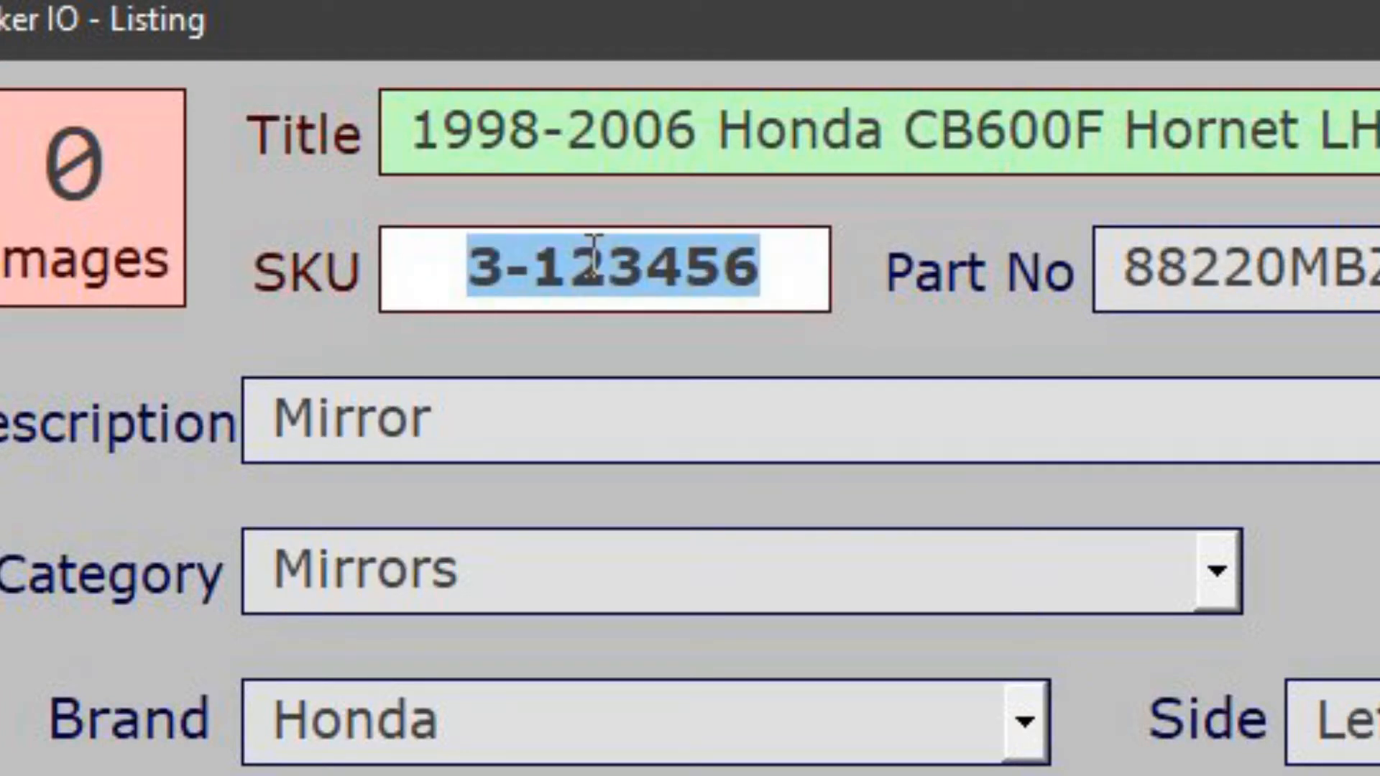
{"action": "type", "text": "14"}
{"action": "key", "text": "Return"}
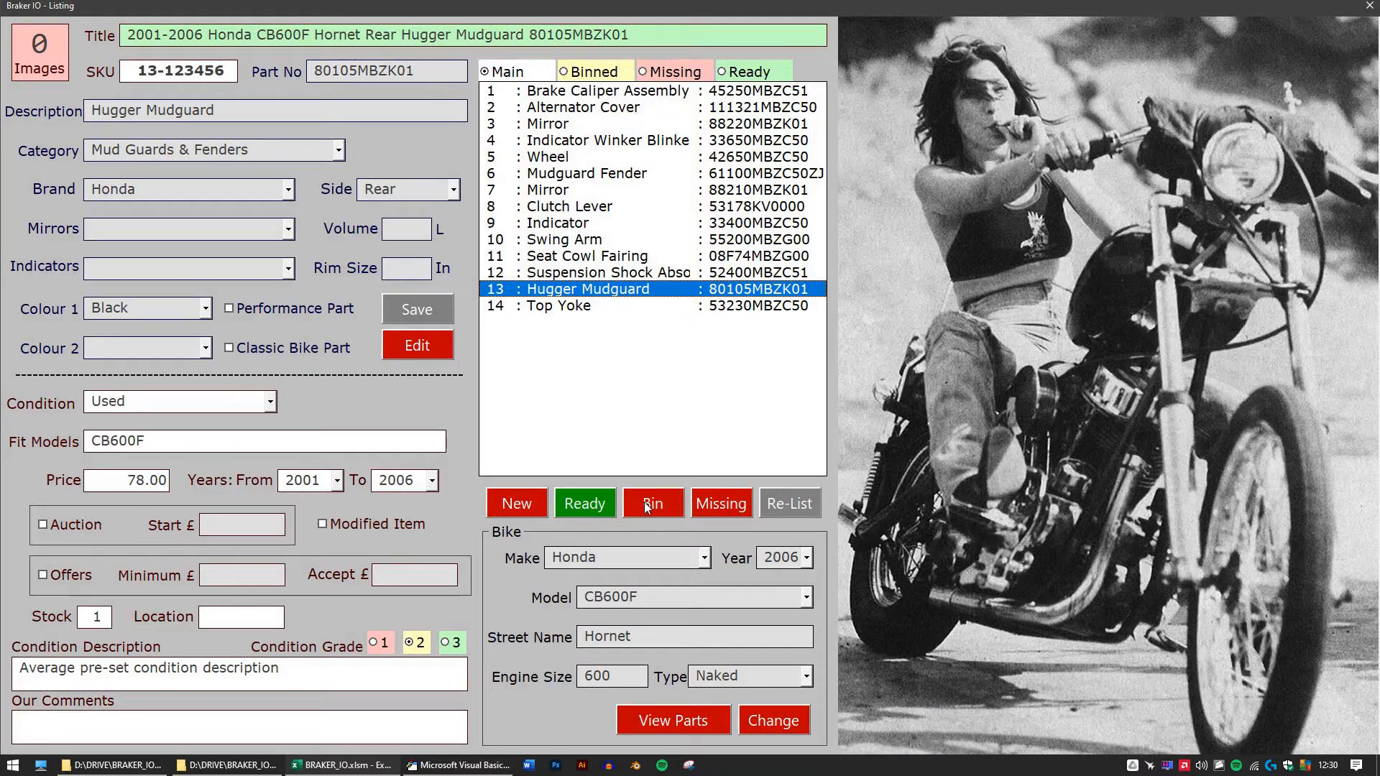
Step: Move the Hugger Mudguard and the Clutch Lever to the binned parts
{"action": "left_click", "coordinate": [644, 502]}
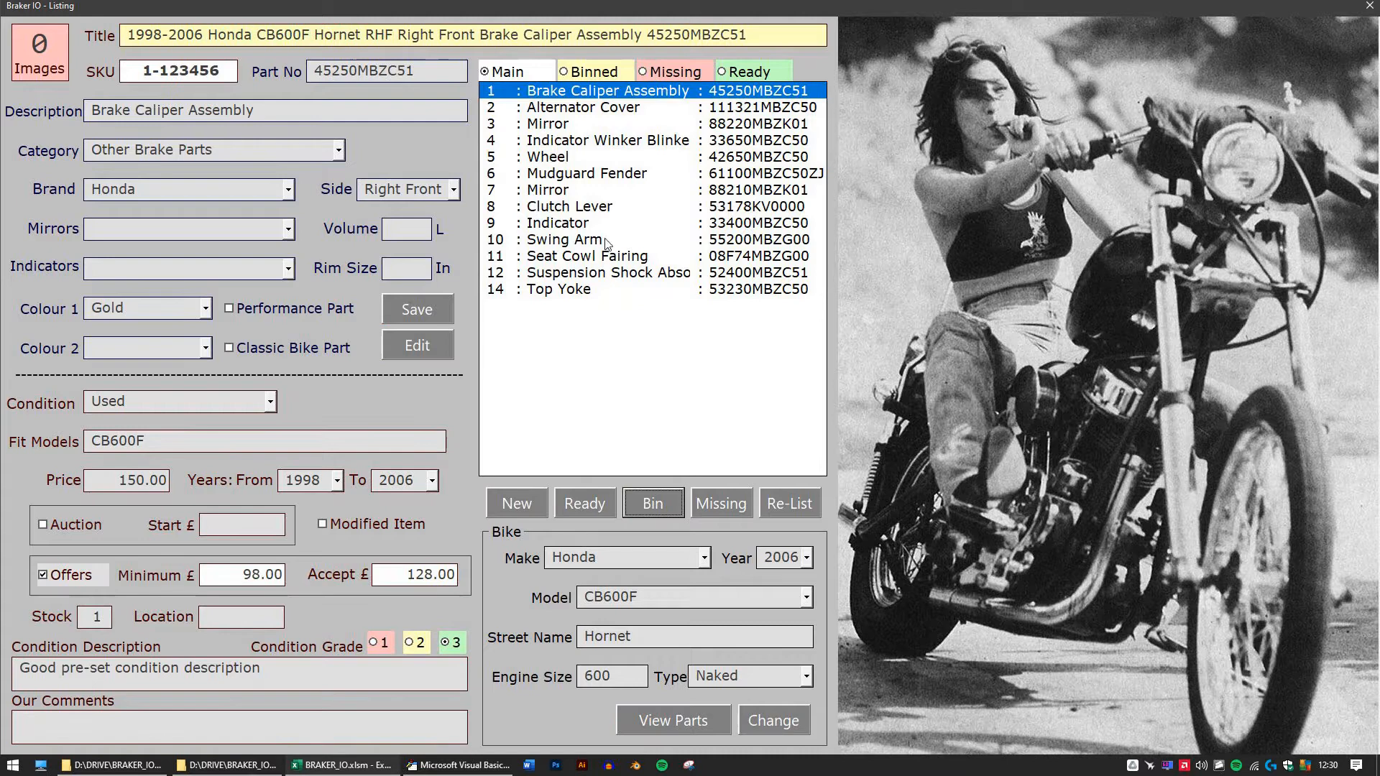
{"action": "left_click", "coordinate": [583, 207]}
{"action": "left_click", "coordinate": [654, 504]}
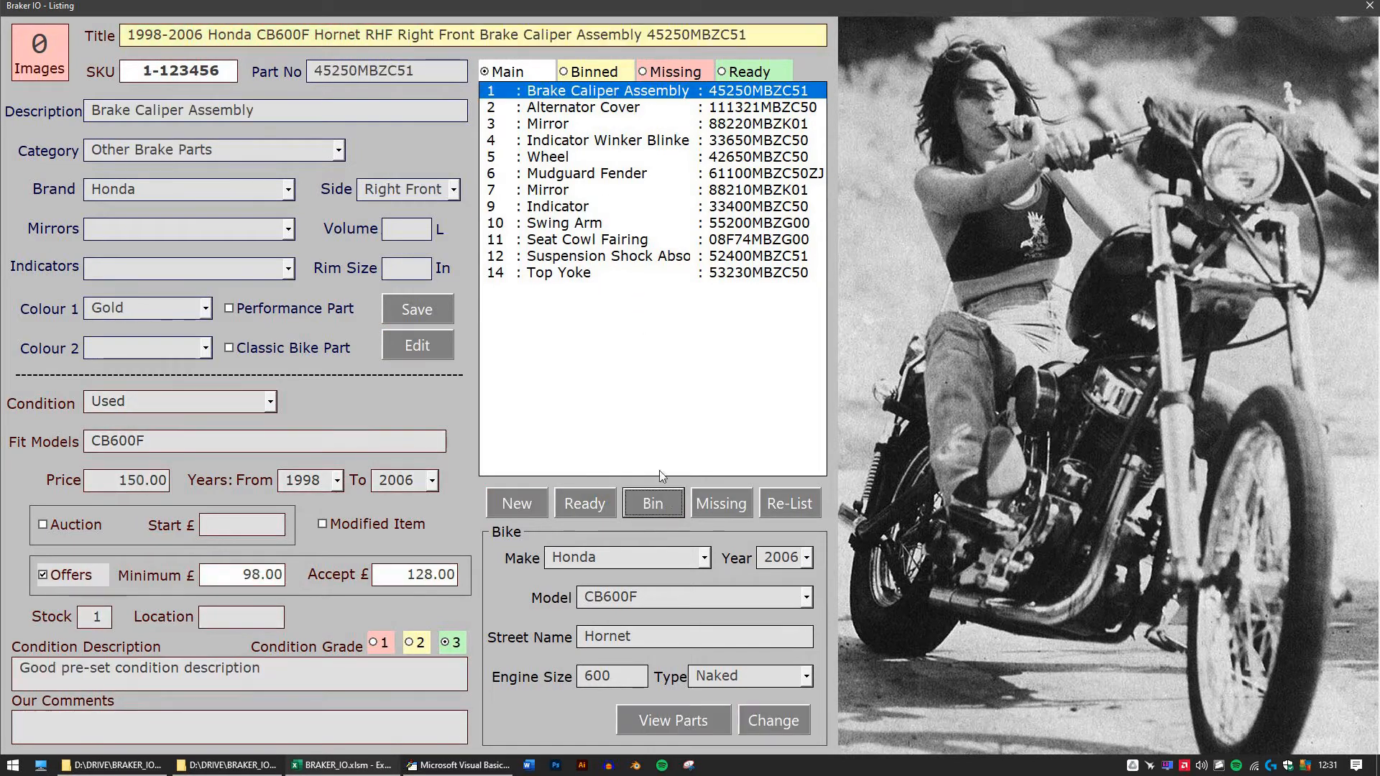
Step: Mark the Mirror with part number 88210MBZK01 and the Mudguard Fender as missing
{"action": "left_click", "coordinate": [561, 192]}
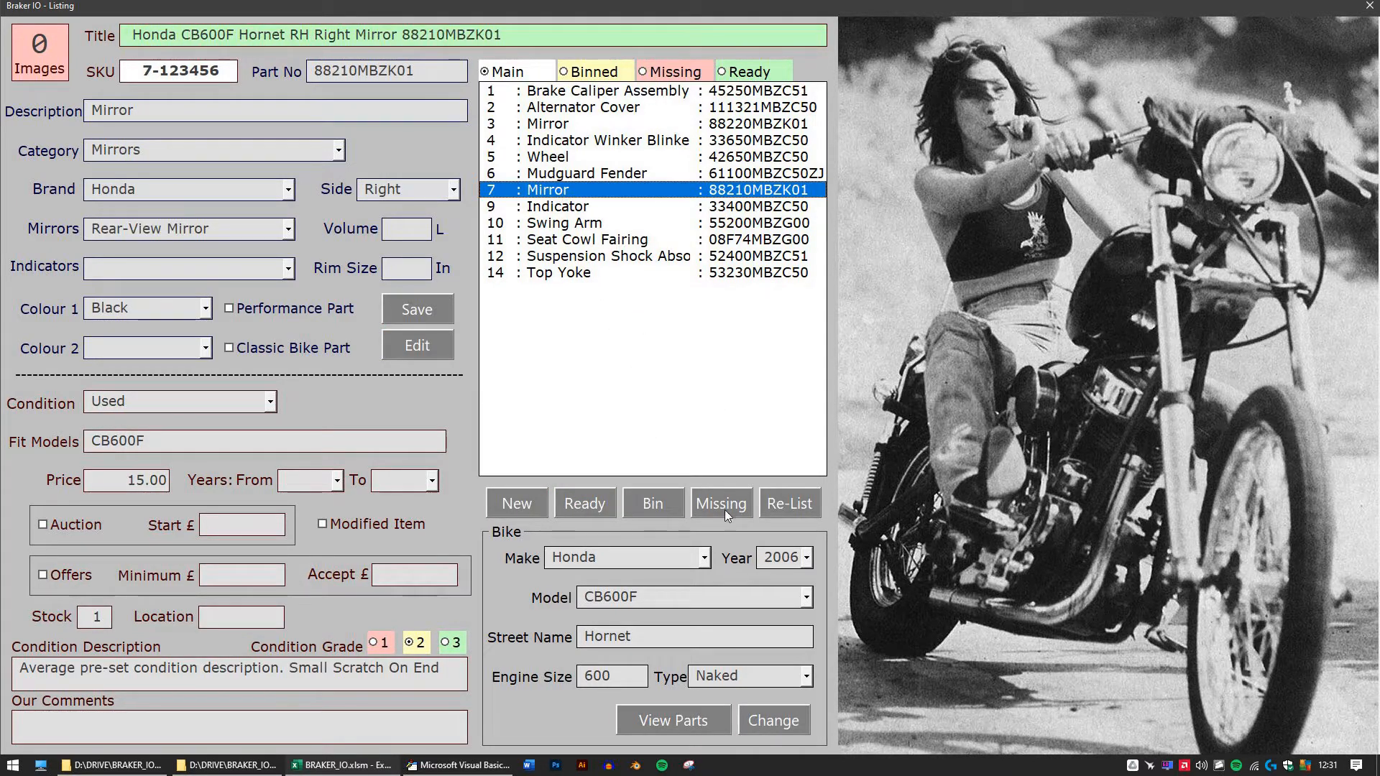
{"action": "left_click", "coordinate": [722, 503]}
{"action": "left_click", "coordinate": [587, 173]}
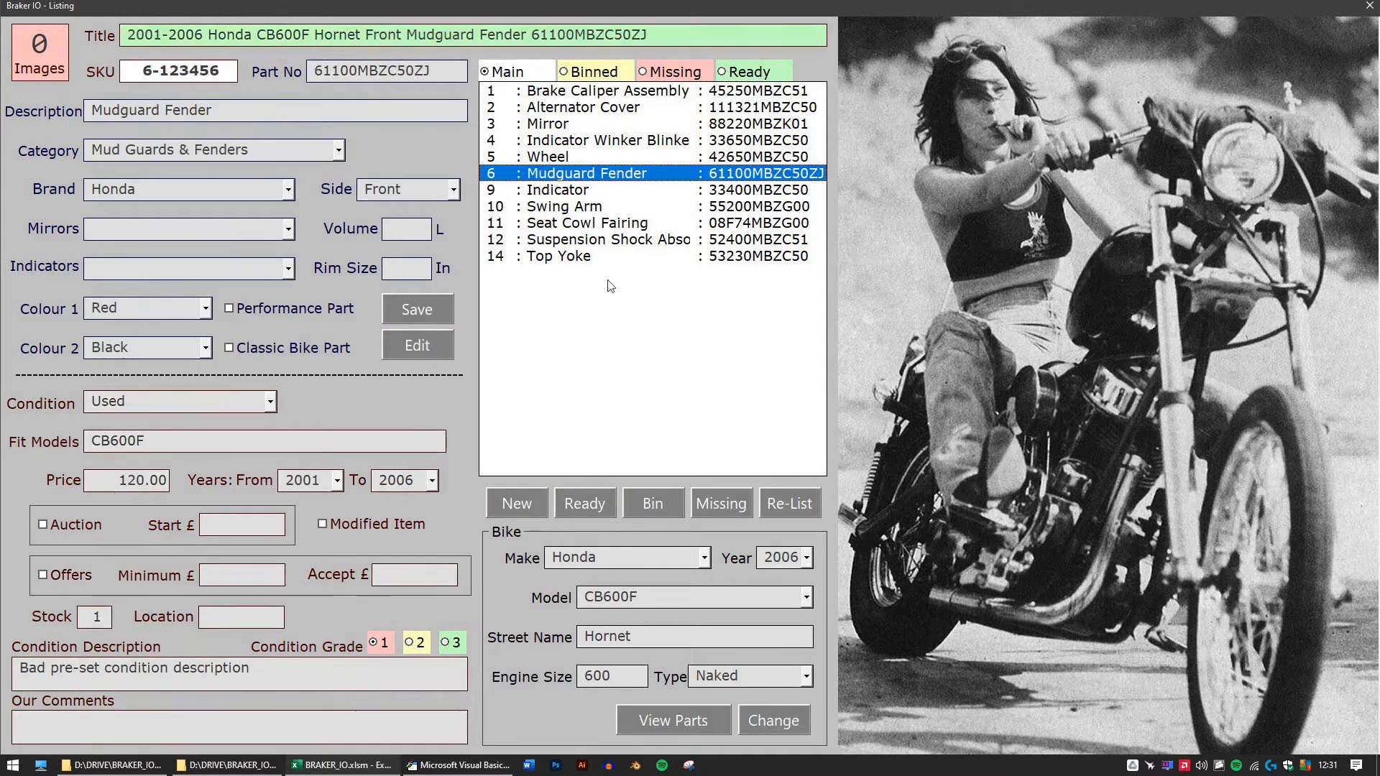
{"action": "left_click", "coordinate": [715, 513]}
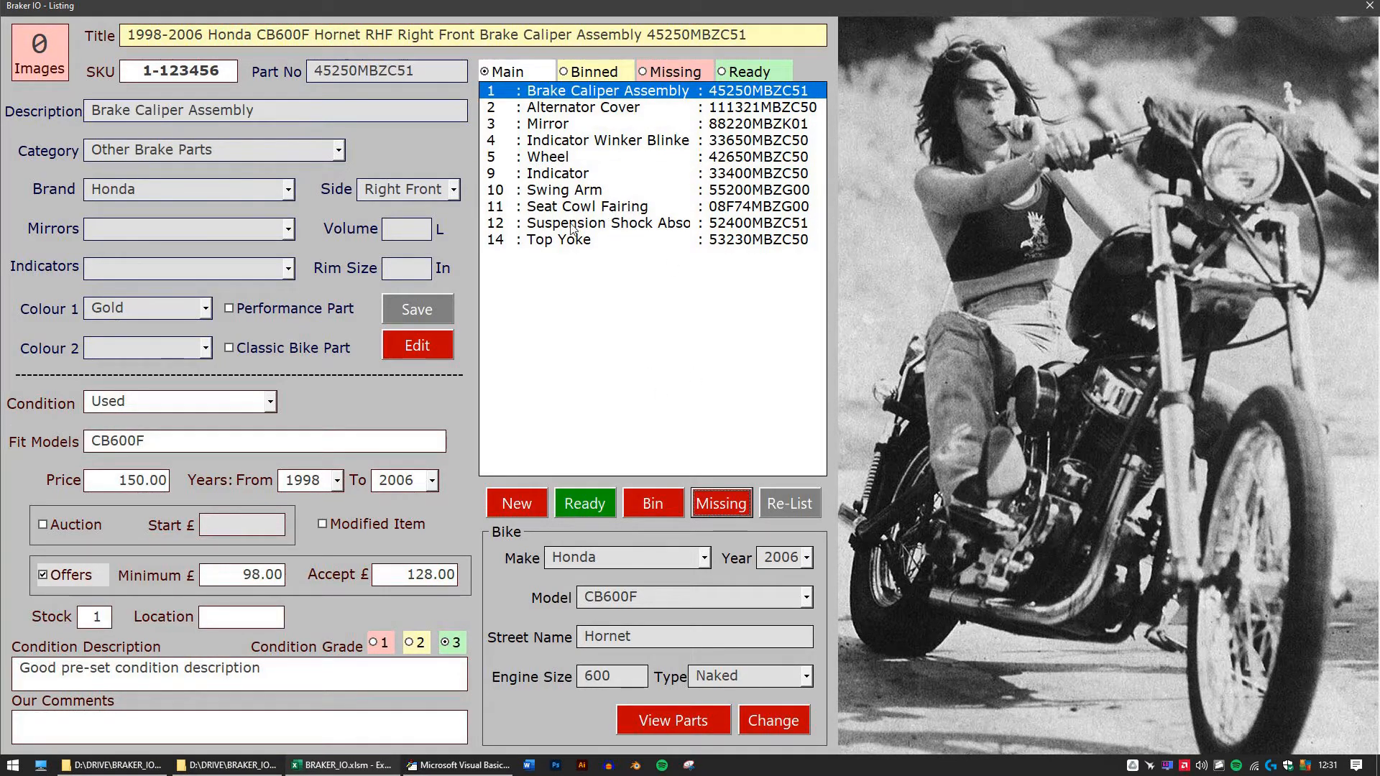
Step: Set the Suspension Shock Absorber's price to 60 and its years to 2001 to 2006
{"action": "left_click", "coordinate": [572, 224]}
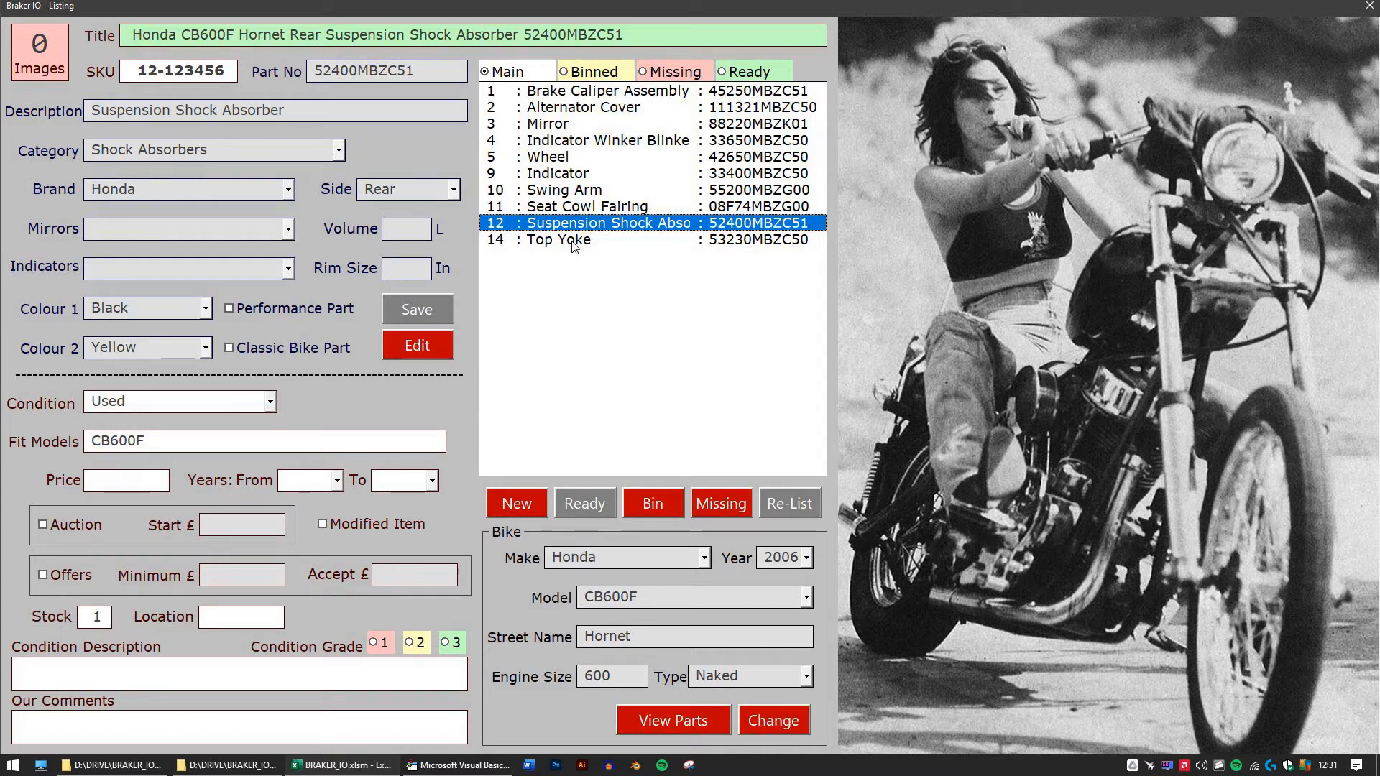
{"action": "left_click", "coordinate": [572, 242]}
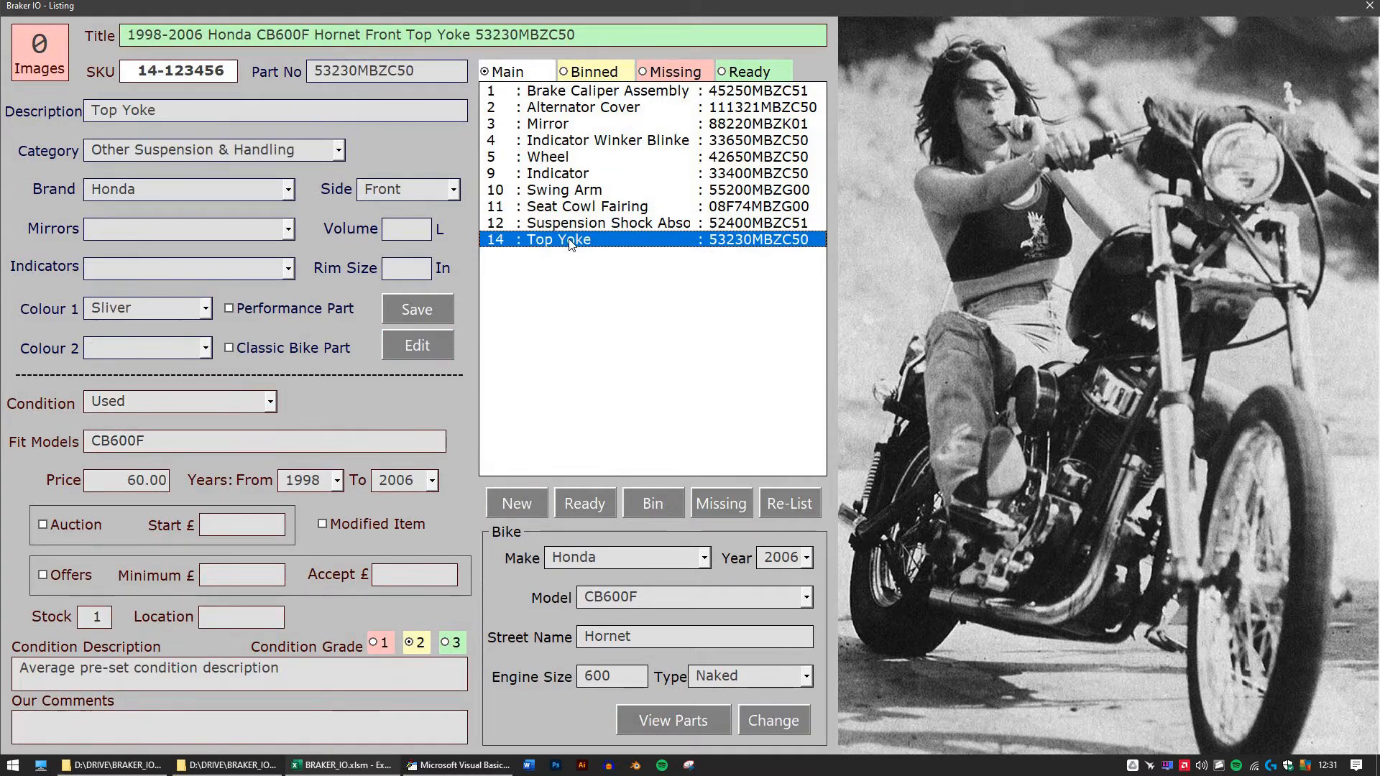
{"action": "left_click", "coordinate": [572, 225]}
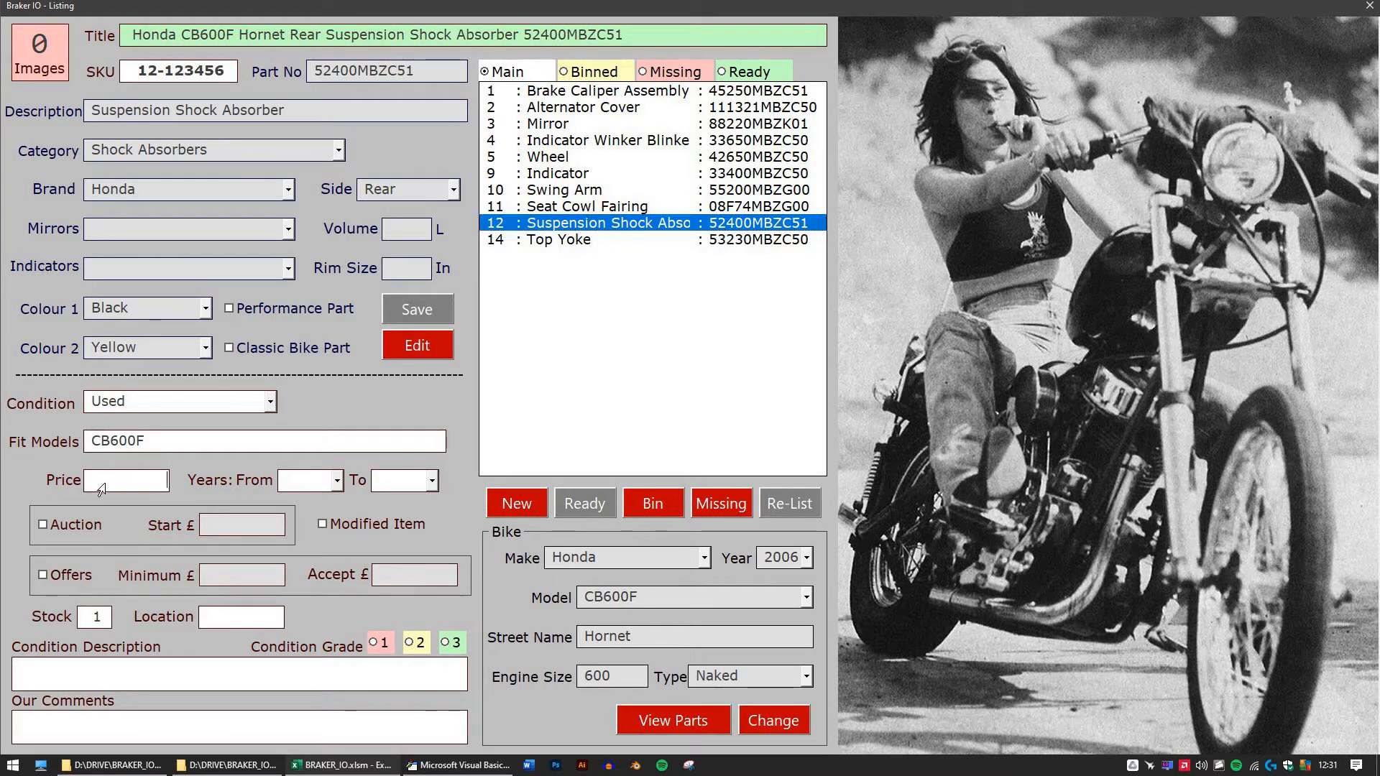
{"action": "type", "text": "60"}
{"action": "key", "text": "Tab"}
{"action": "type", "text": "2"}
{"action": "type", "text": "001"}
{"action": "key", "text": "Tab"}
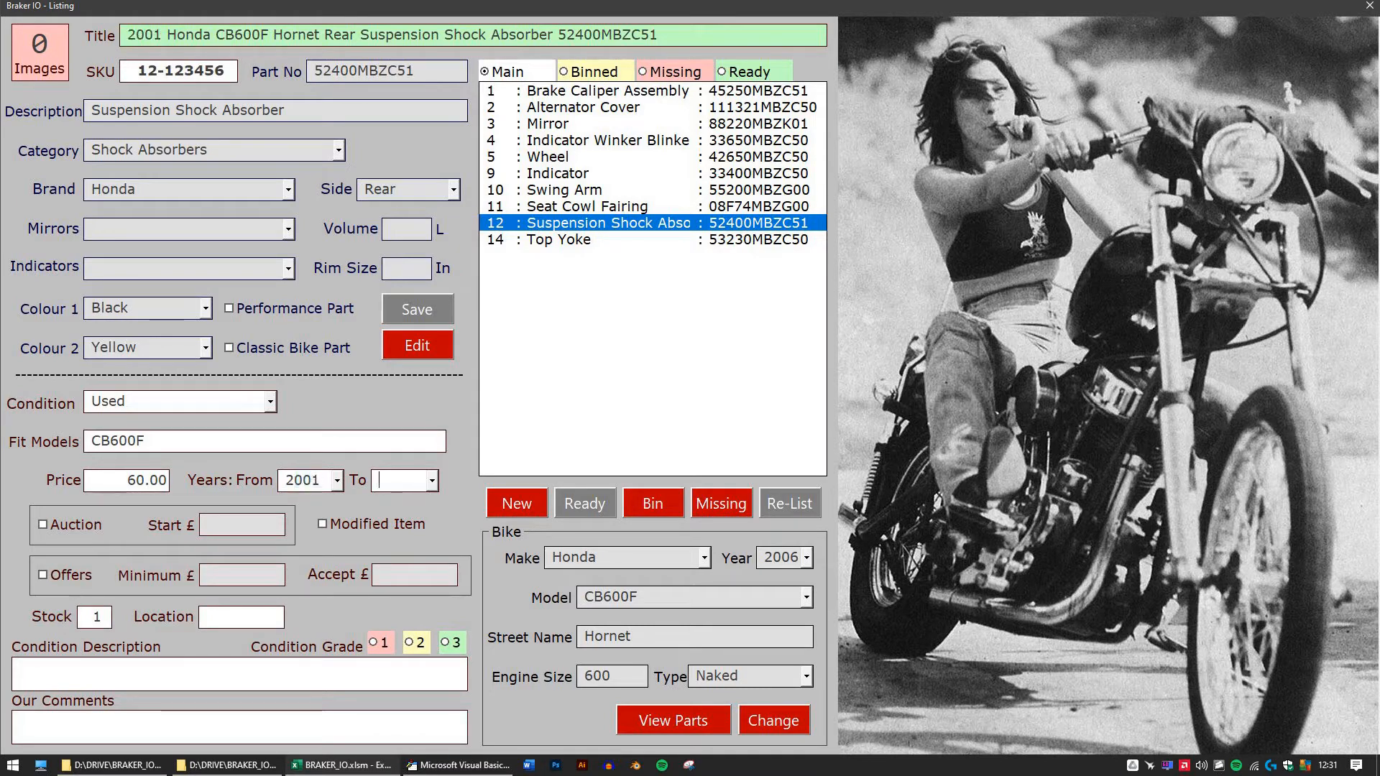
{"action": "type", "text": "2006"}
{"action": "key", "text": "Tab"}
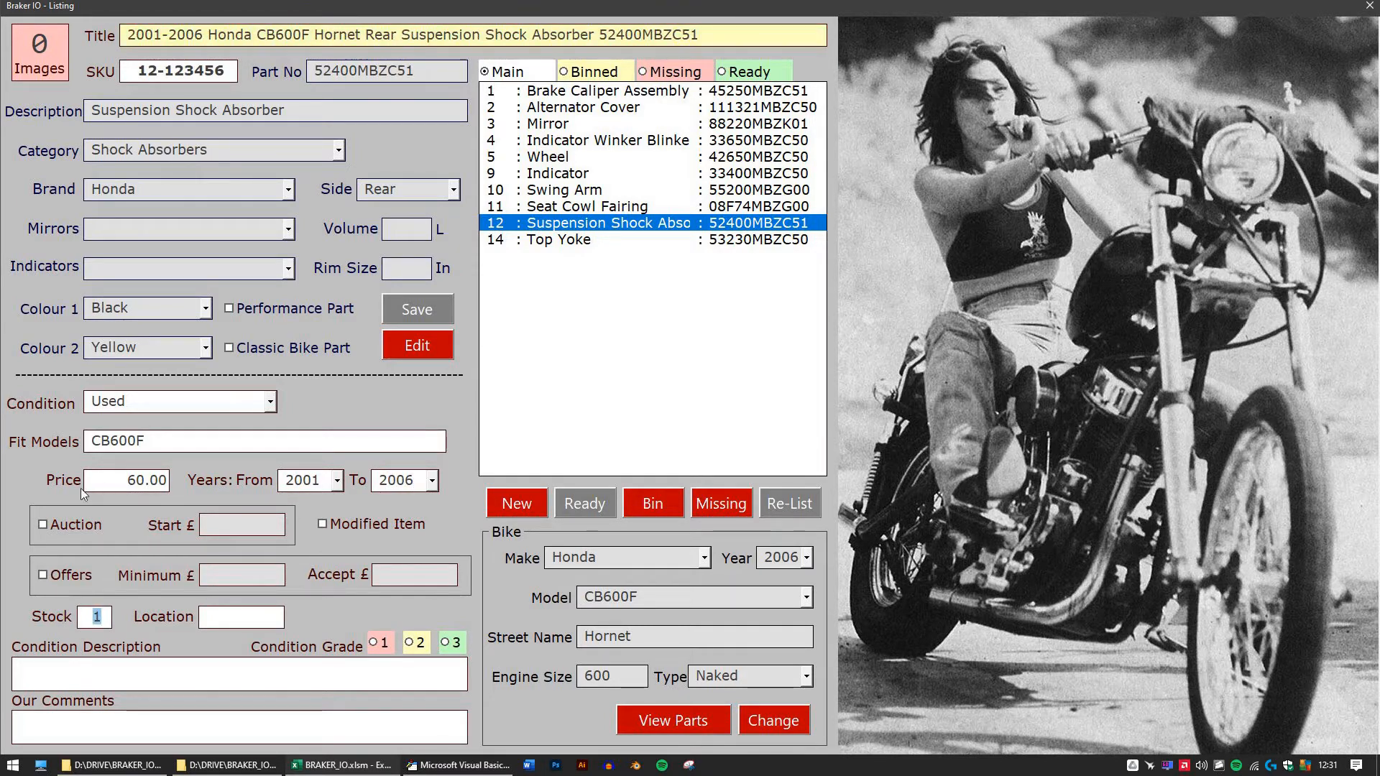
Step: Enable offers on the Suspension Shock Absorber, choose condition grade 2 and mark the part as ready
{"action": "left_click", "coordinate": [69, 575]}
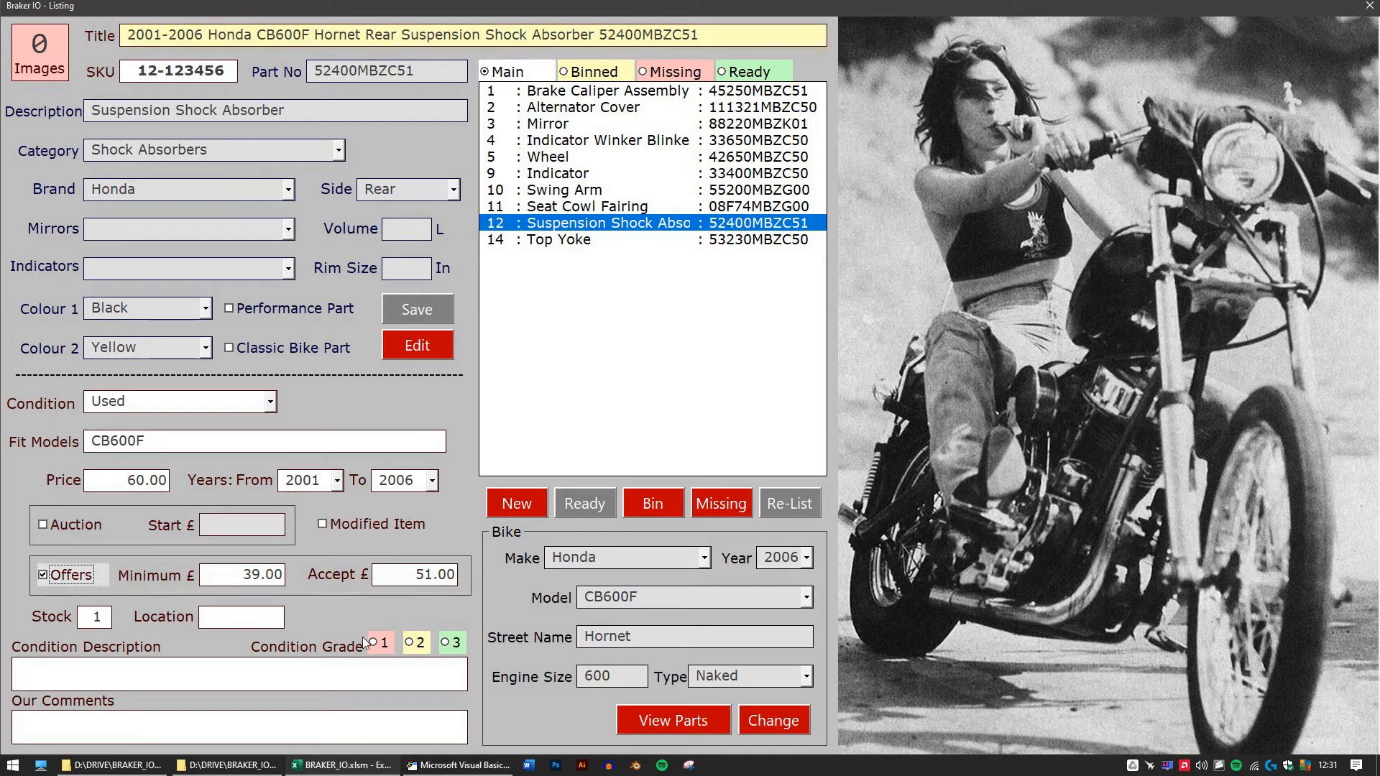
{"action": "left_click", "coordinate": [409, 642]}
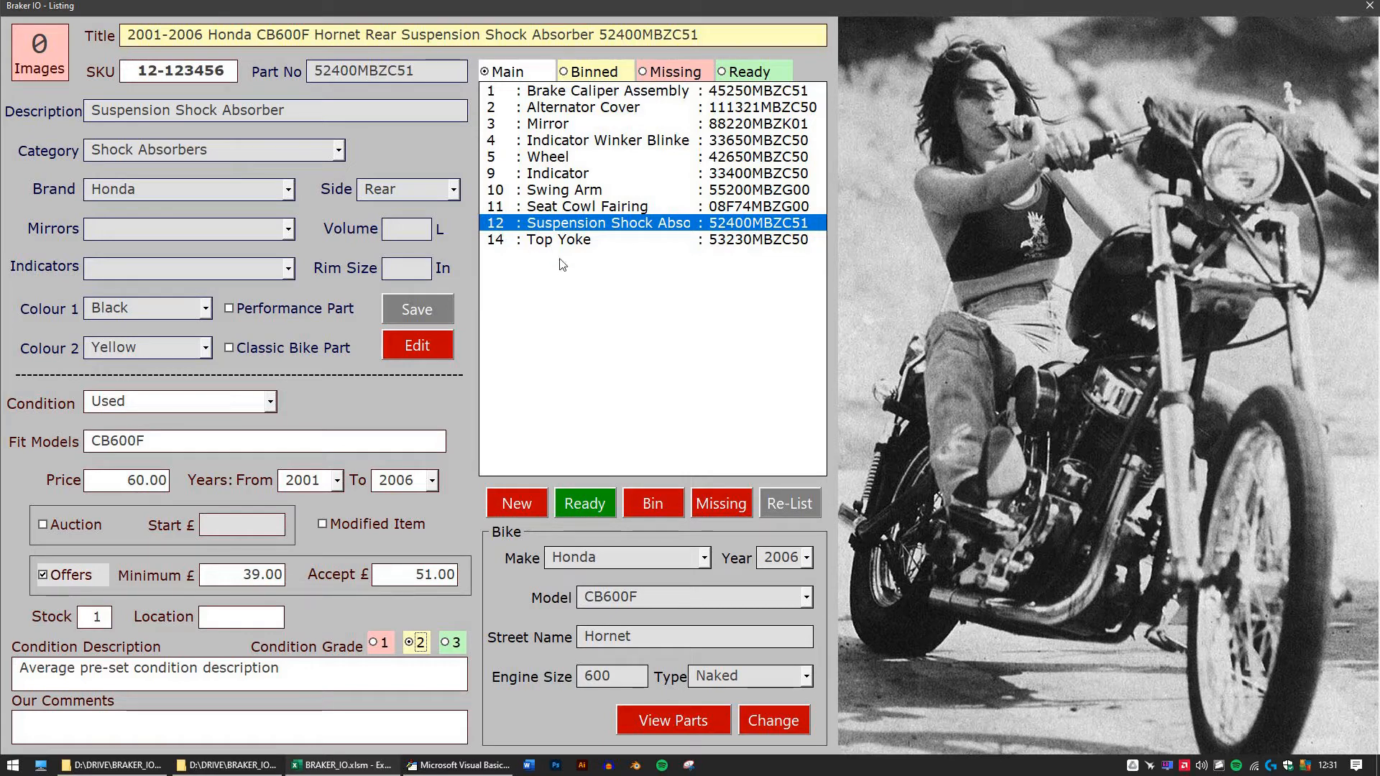
{"action": "left_click", "coordinate": [598, 510]}
Step: Examine the Top Yoke's details and the lists of binned, missing and ready parts
{"action": "left_click", "coordinate": [581, 224]}
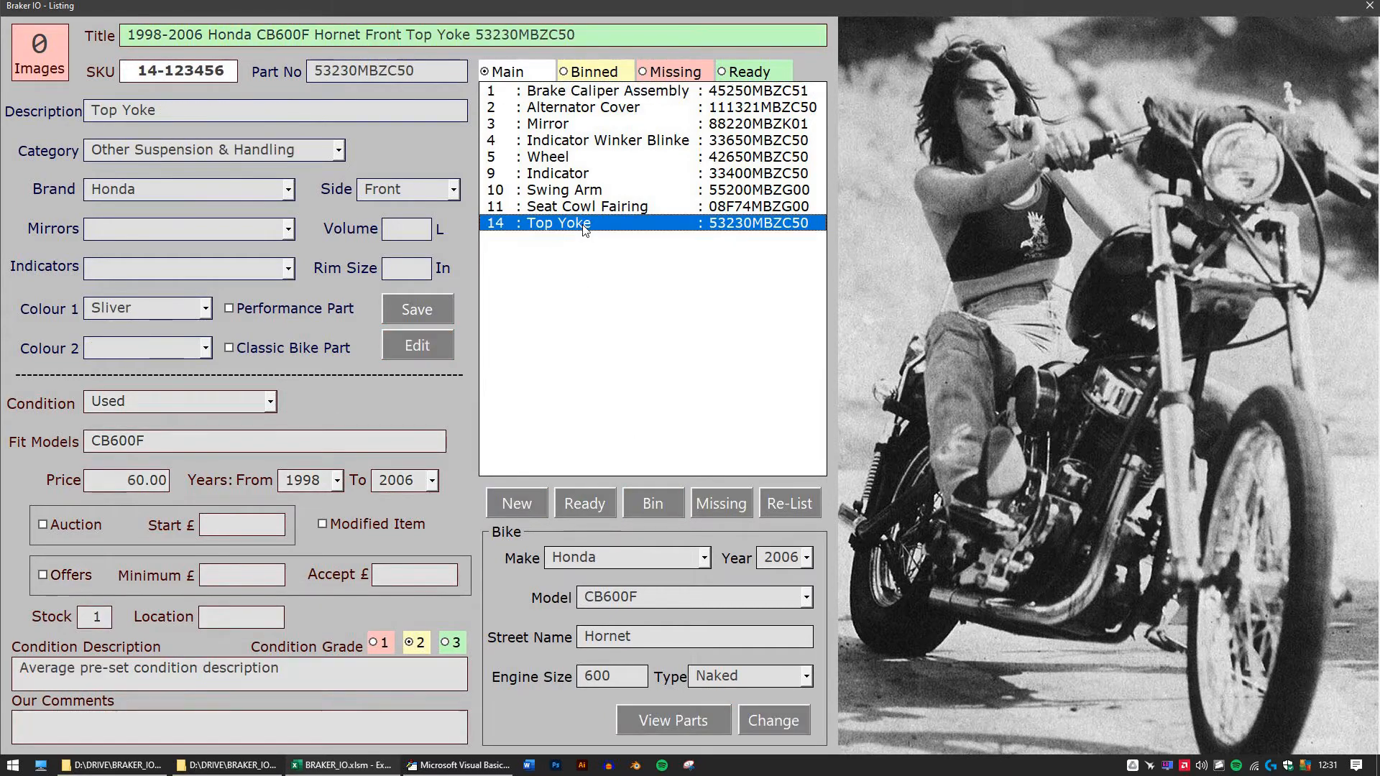
{"action": "left_click", "coordinate": [589, 71]}
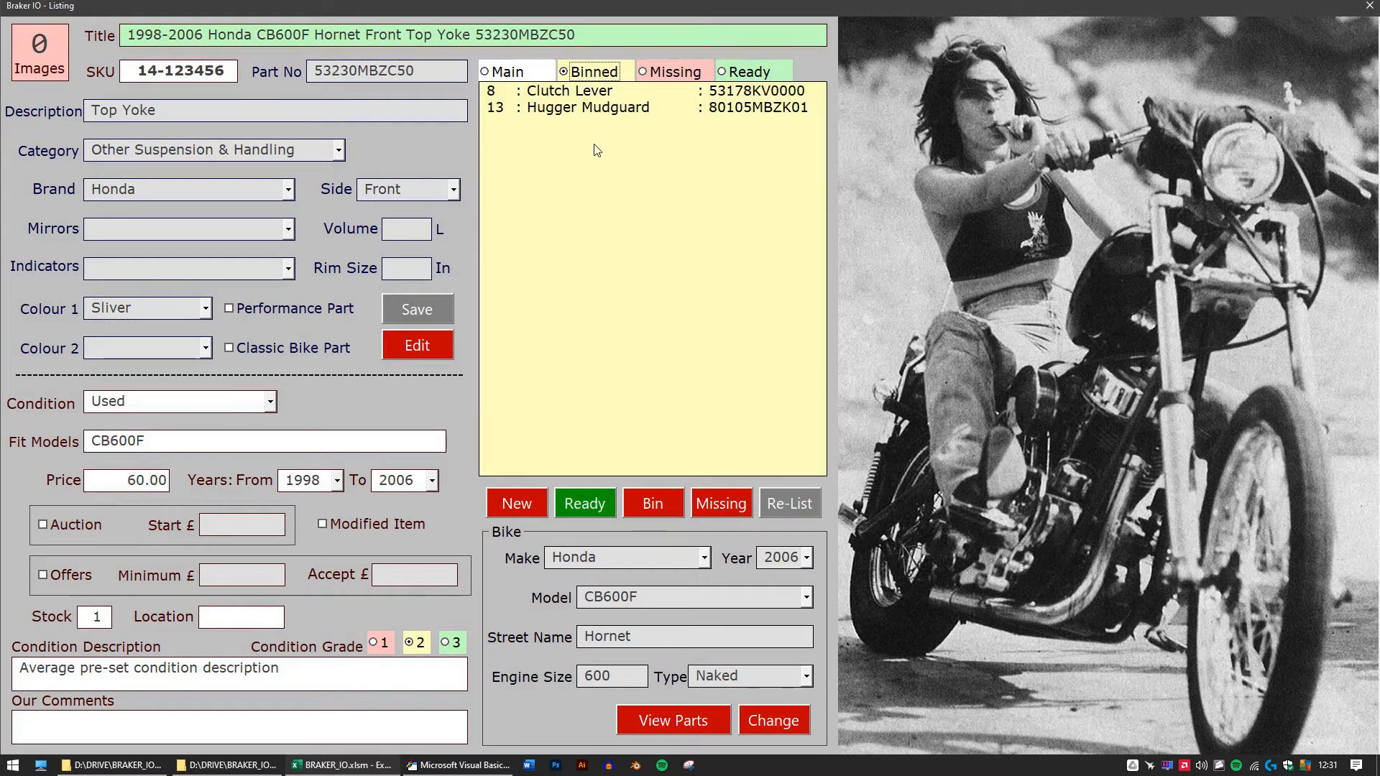
{"action": "left_click", "coordinate": [667, 72]}
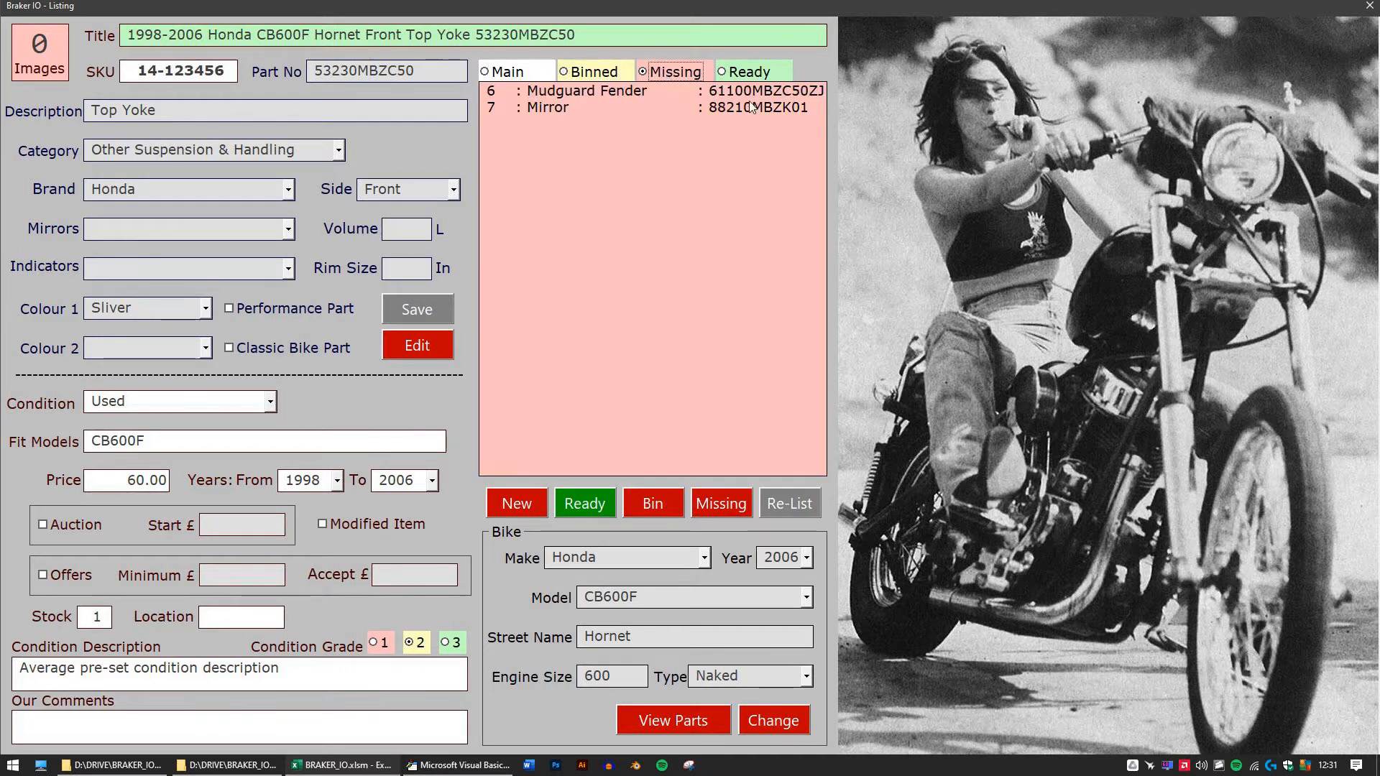
{"action": "left_click", "coordinate": [746, 72]}
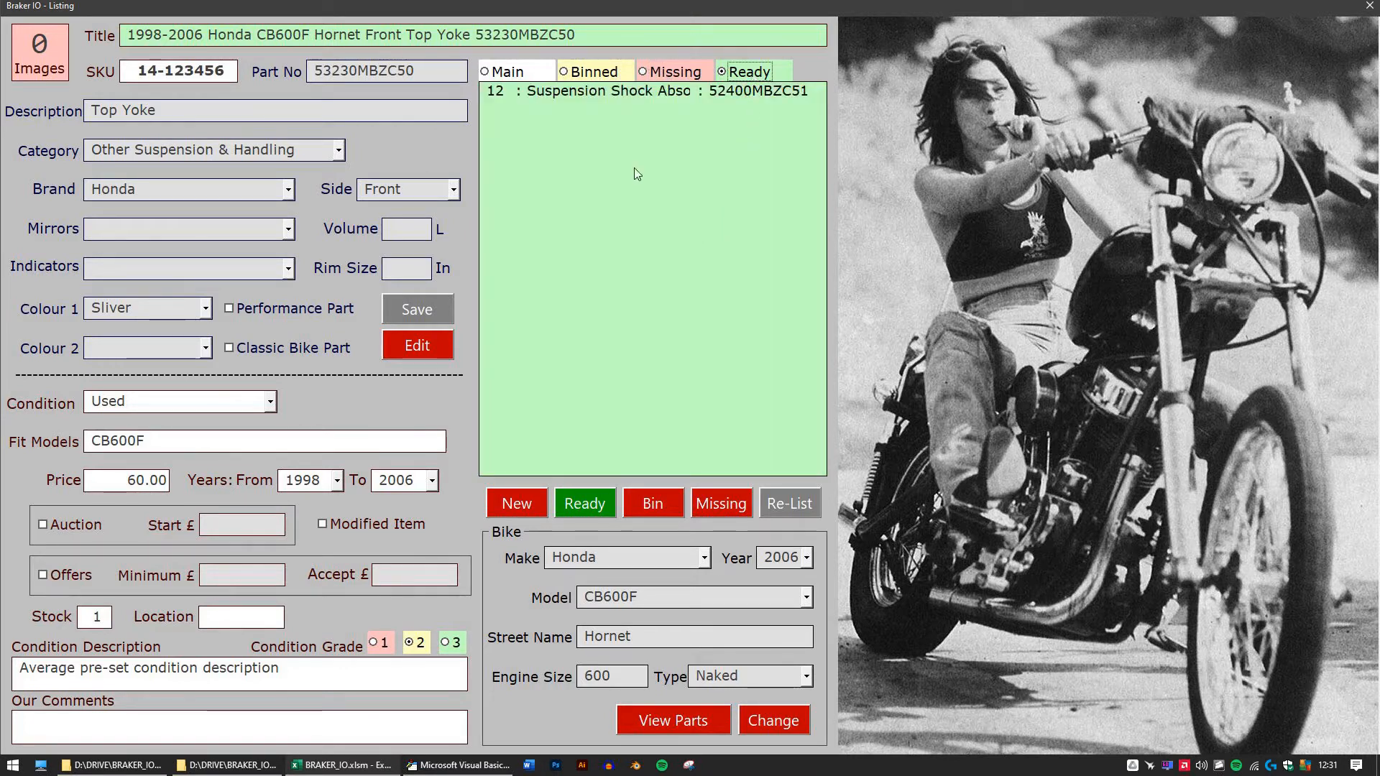
Step: Re-list the Mirror from the missing parts and the Hugger Mudguard from the binned parts
{"action": "left_click", "coordinate": [661, 72]}
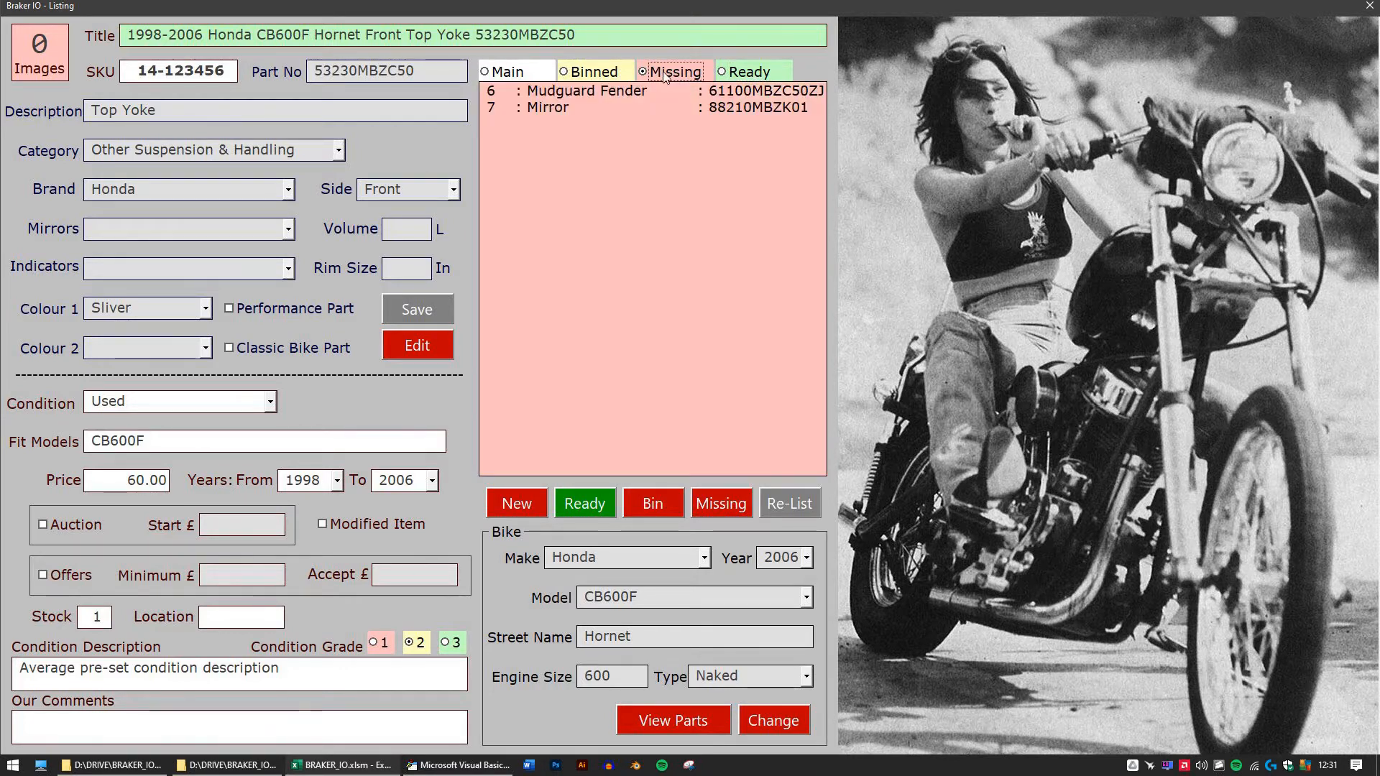
{"action": "left_click", "coordinate": [545, 110]}
{"action": "left_click", "coordinate": [775, 505]}
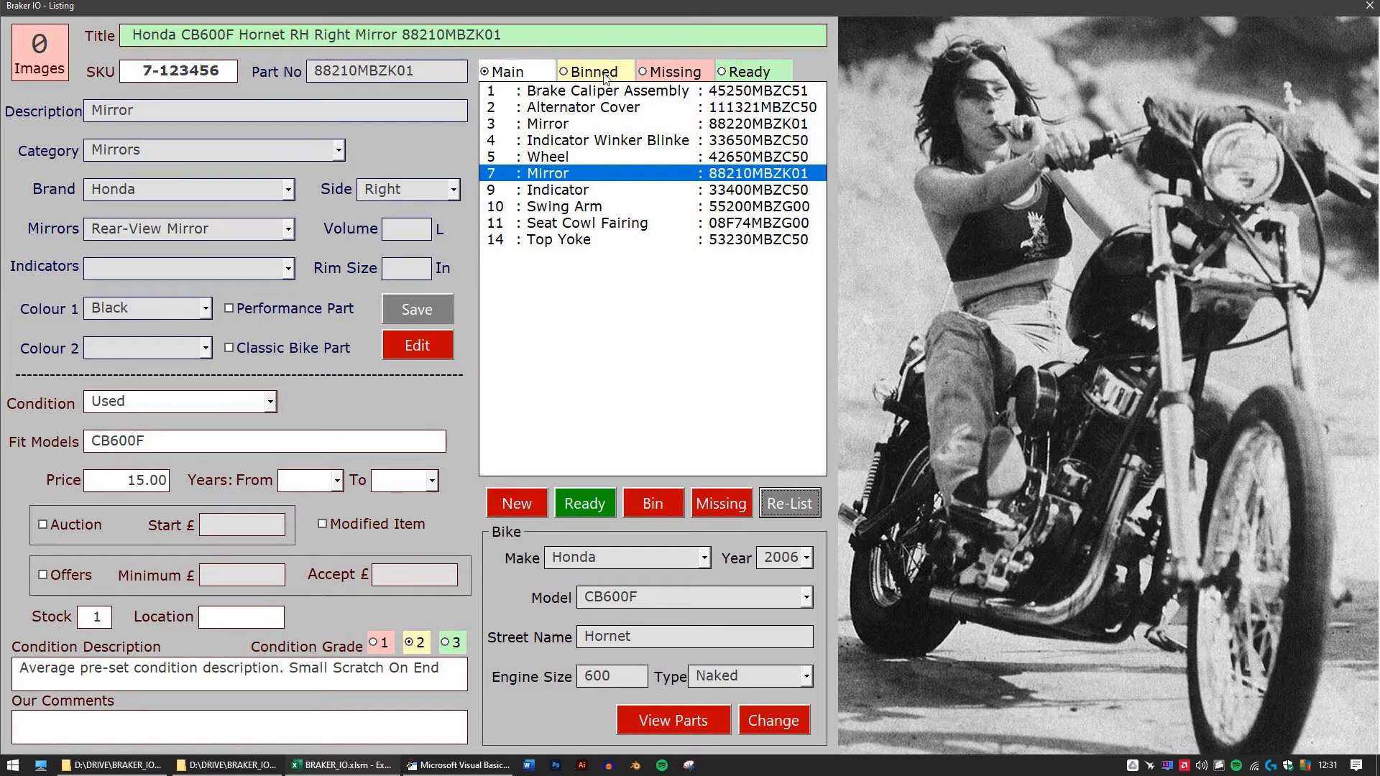
{"action": "left_click", "coordinate": [594, 75]}
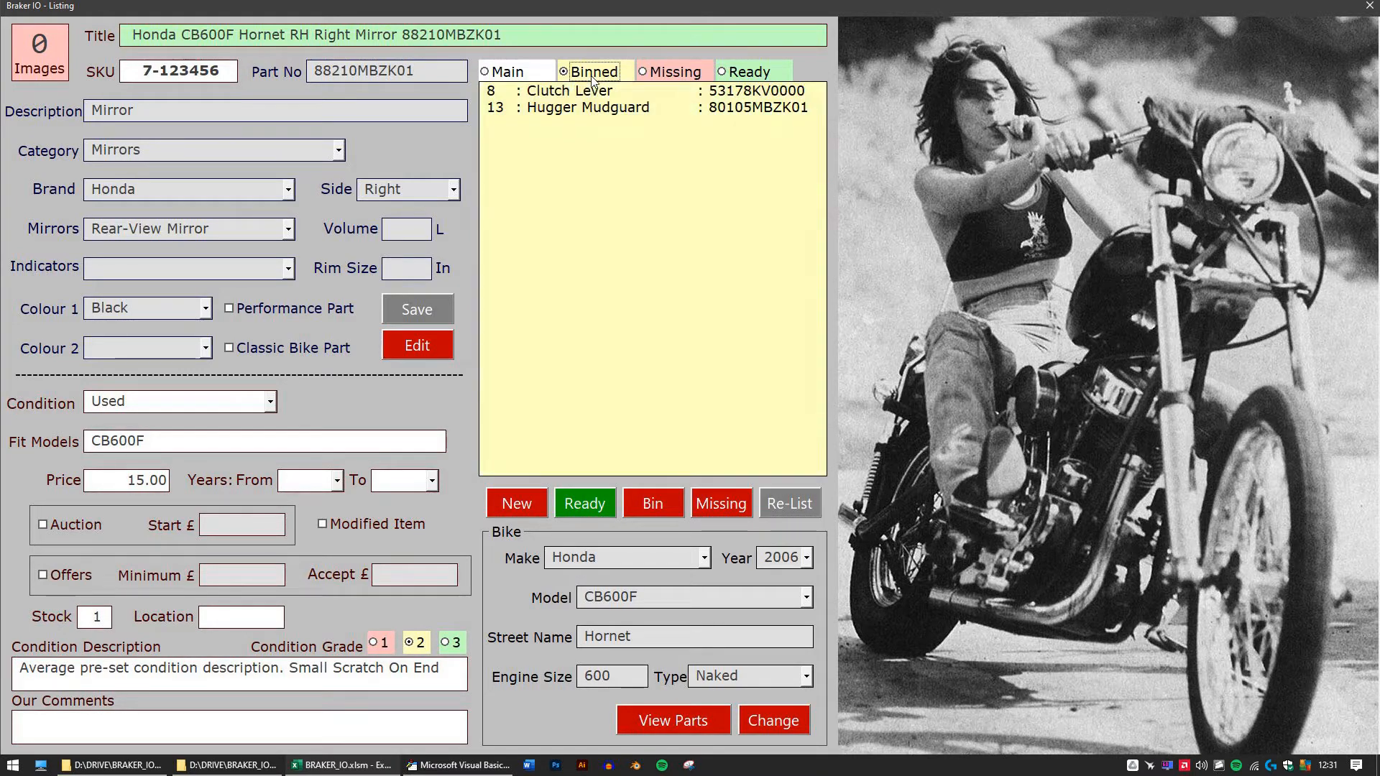
{"action": "left_click", "coordinate": [604, 112]}
{"action": "left_click", "coordinate": [791, 503]}
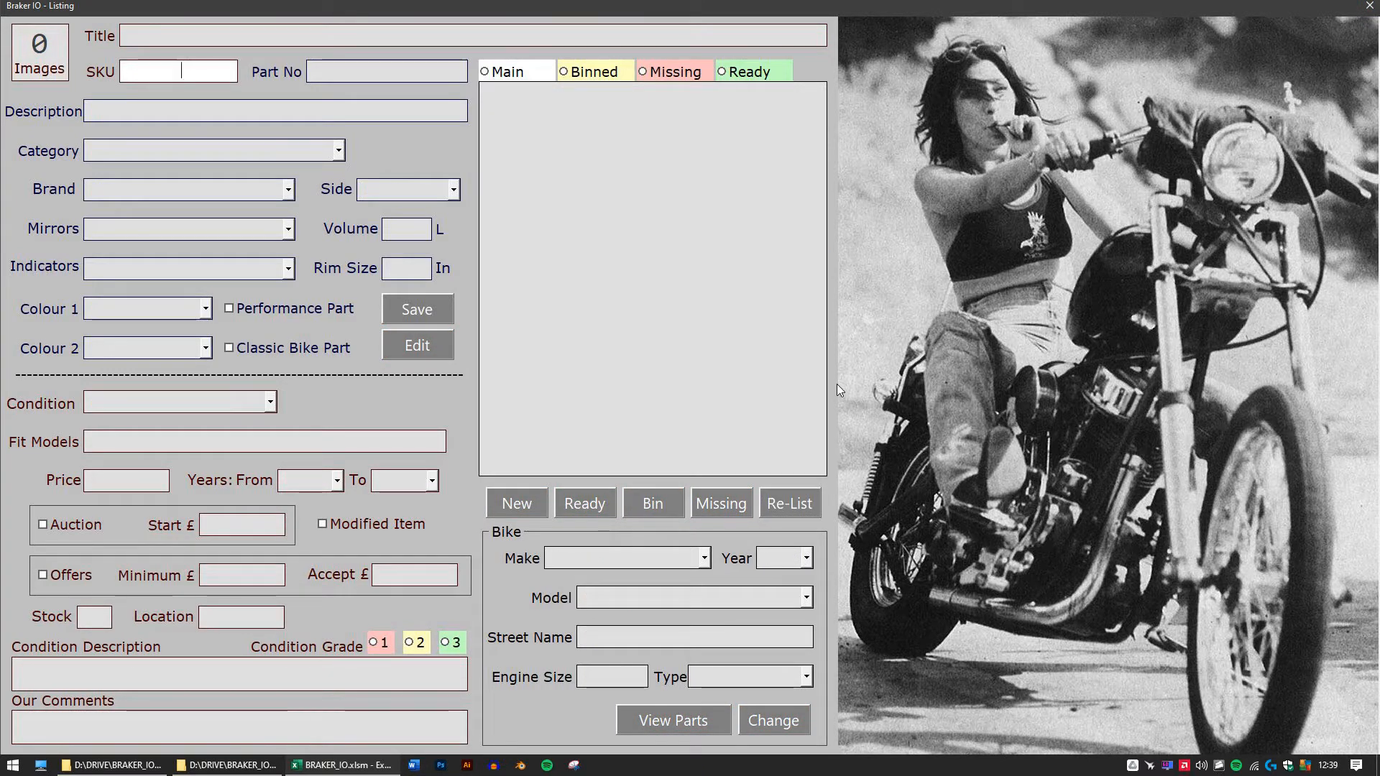
Step: Create a new job numbered 123457
{"action": "type", "text": "123457"}
{"action": "key", "text": "Return"}
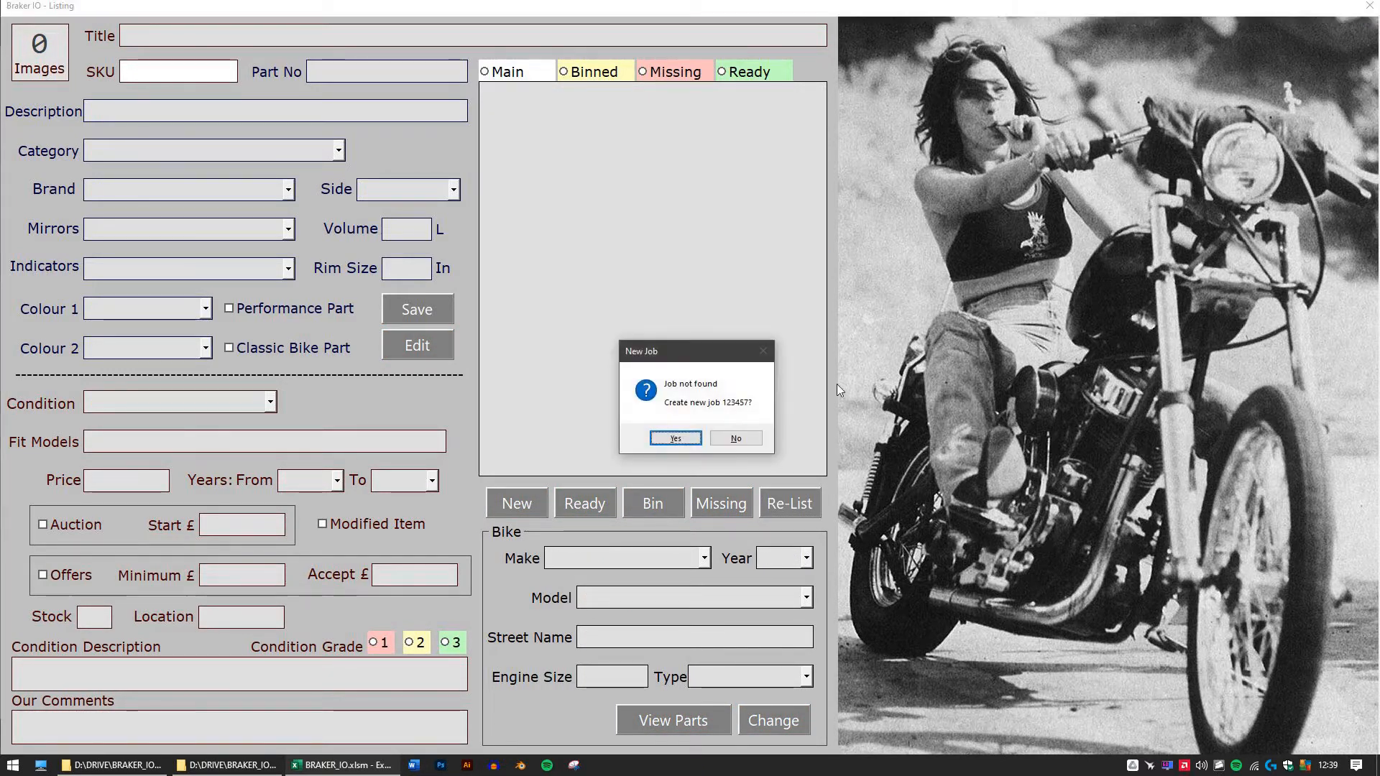
{"action": "key", "text": "Return"}
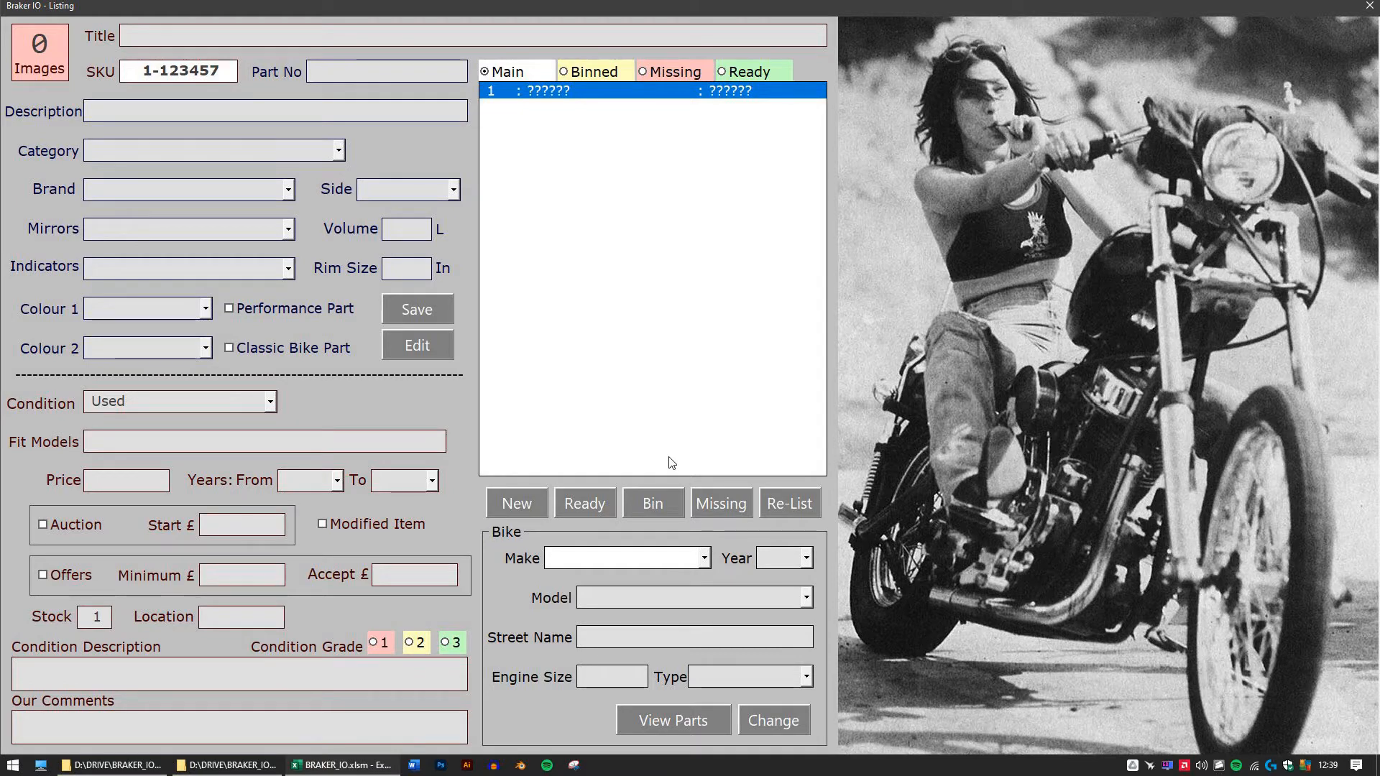
Step: Set the new job's bike to make Honda, year 2006 and model CB600F
{"action": "type", "text": "Honda"}
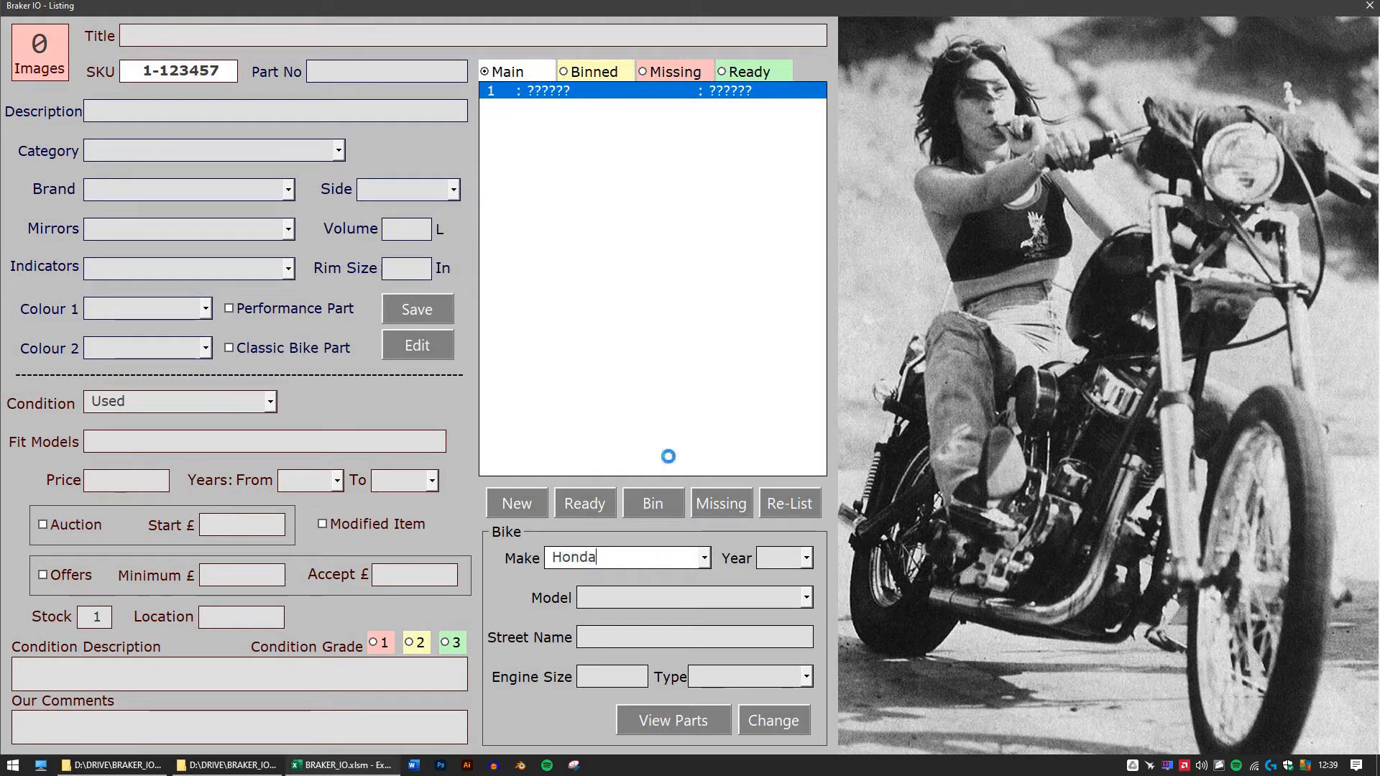
{"action": "key", "text": "Tab"}
{"action": "type", "text": "2006"}
{"action": "key", "text": "Tab"}
{"action": "type", "text": "CB"}
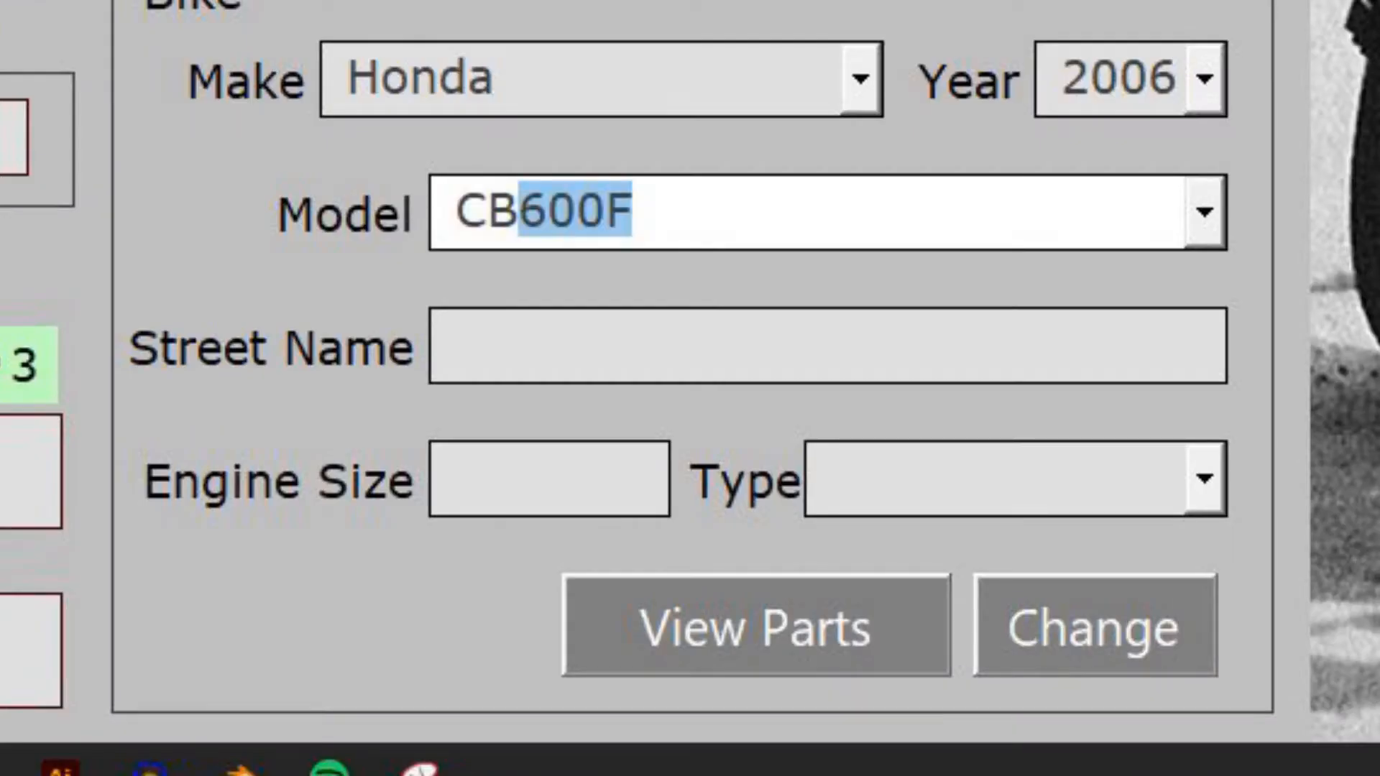
{"action": "key", "text": "Tab"}
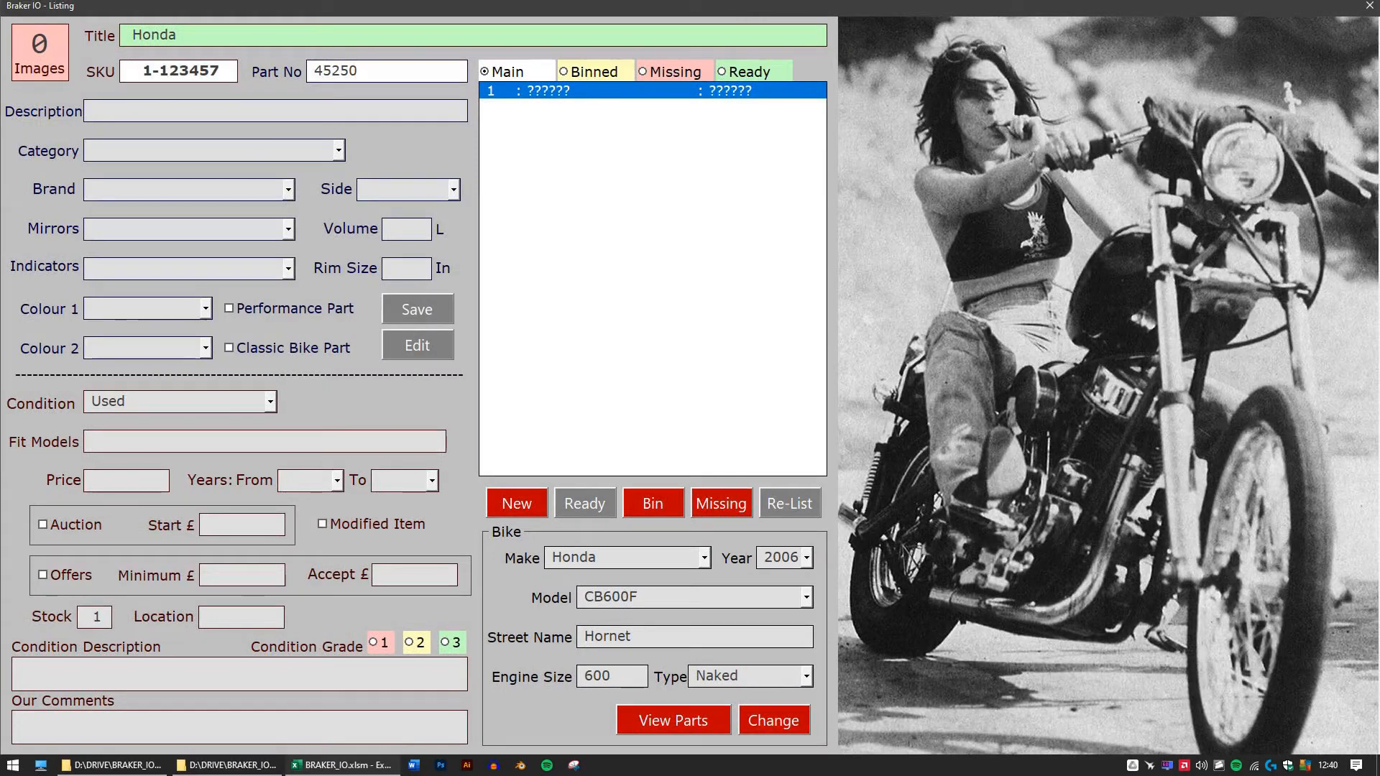
Step: Enter part number 45250MBZC51 for the new job's first part to load its stored details
{"action": "type", "text": "MBZ"}
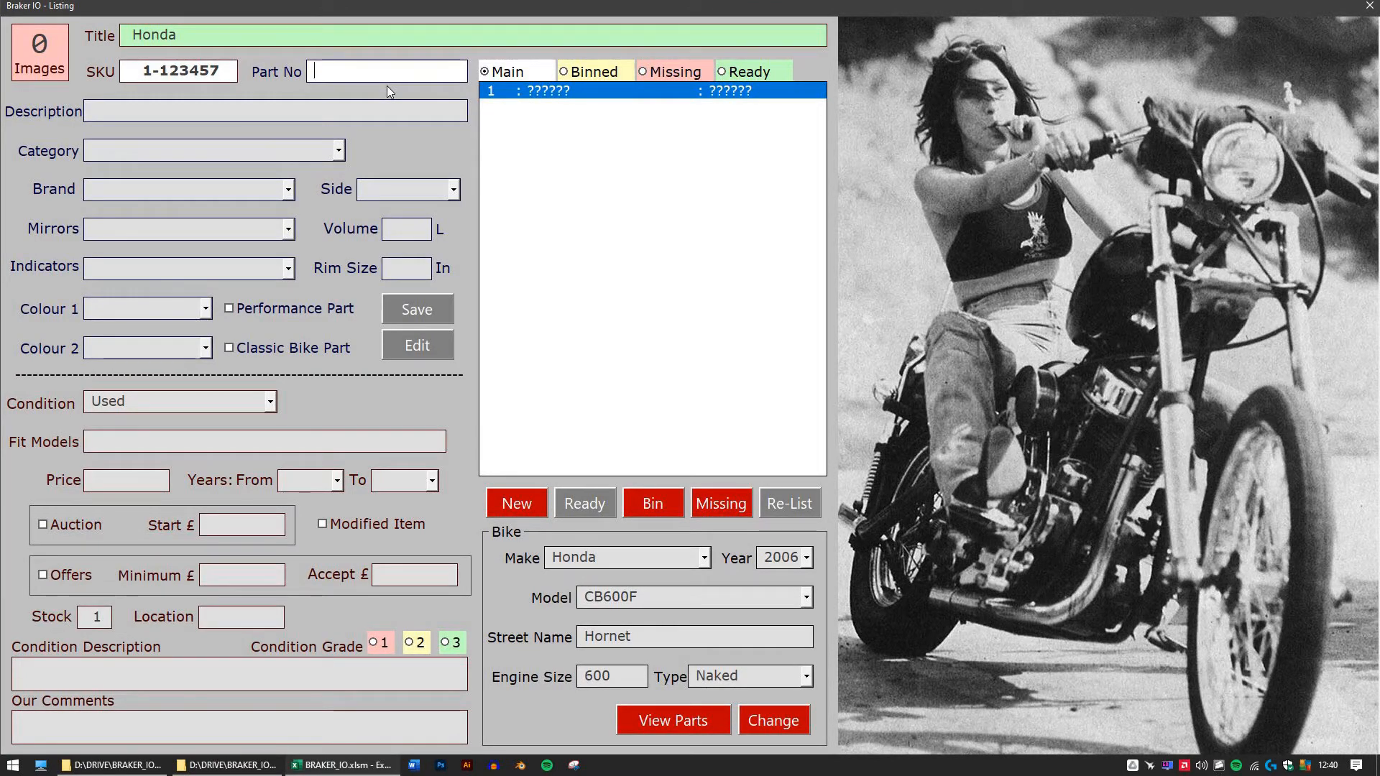
{"action": "type", "text": "45250MBZC51"}
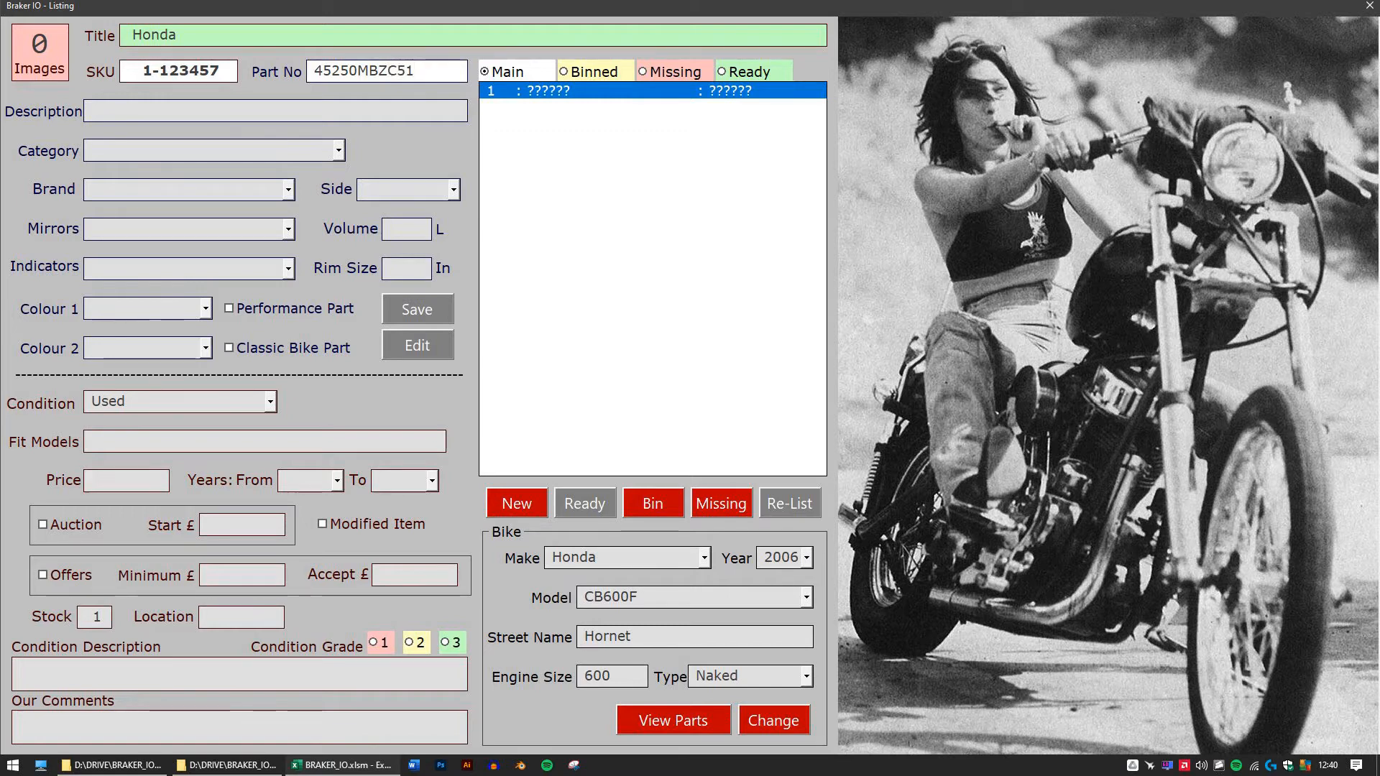
{"action": "key", "text": "Return"}
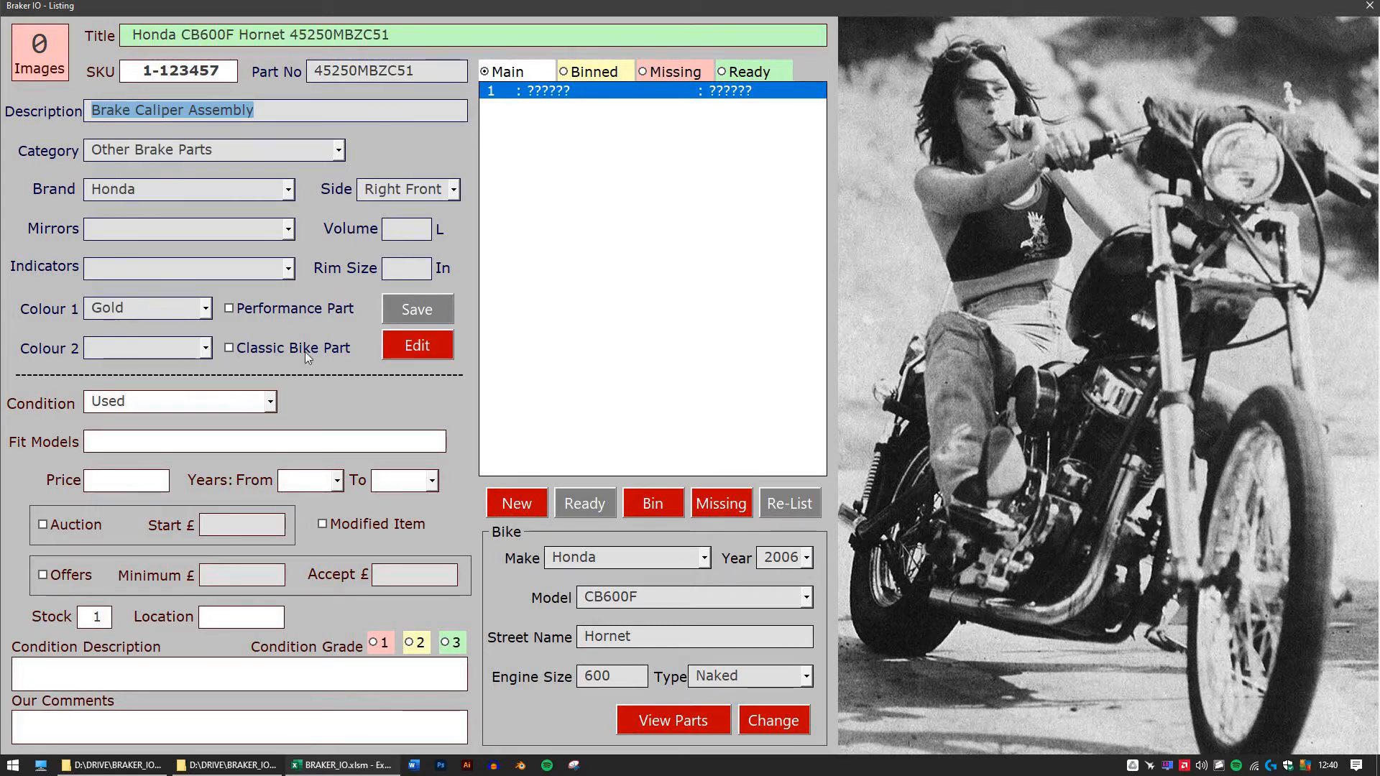
Step: Fill in the brake caliper's fit models as CB600F, price as 100.00 and years as 1998 to 2006
{"action": "left_click", "coordinate": [123, 442]}
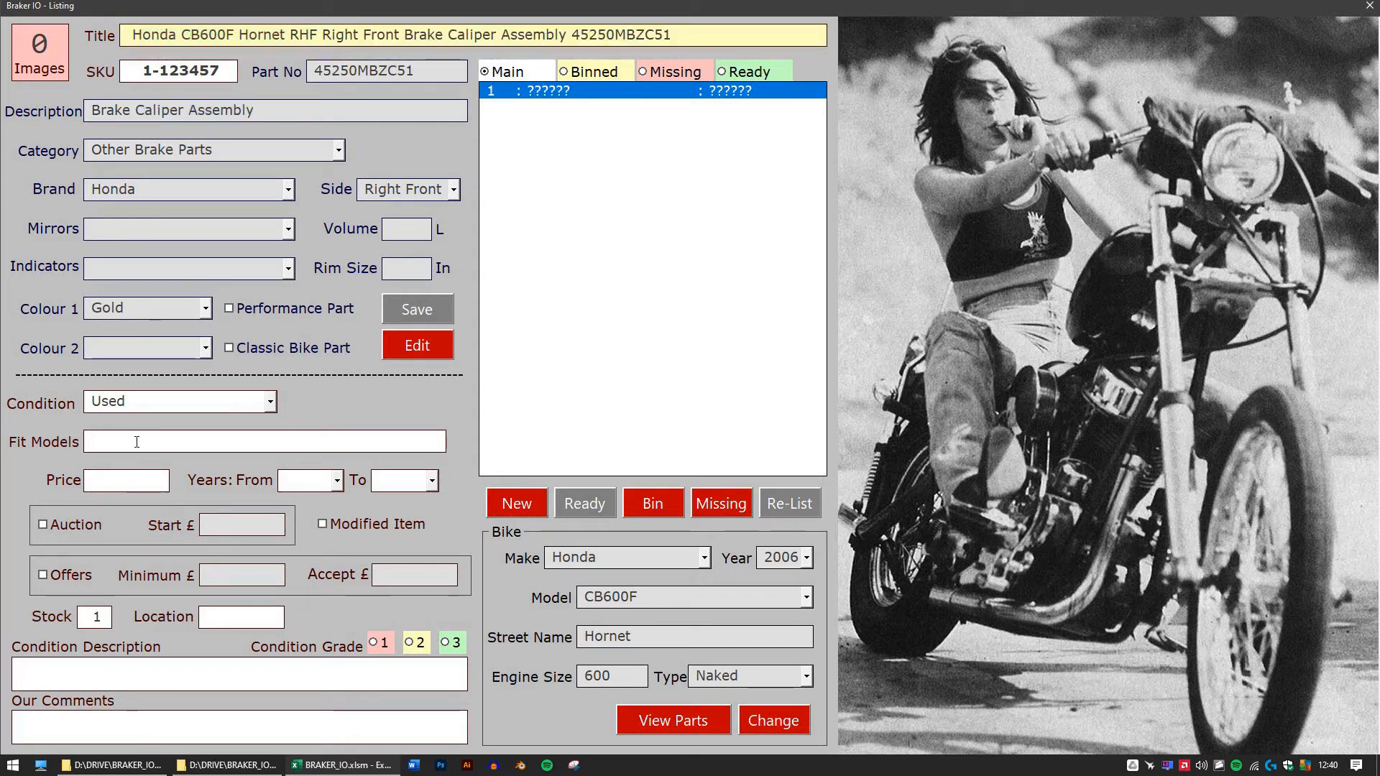
{"action": "type", "text": "CB600F"}
{"action": "key", "text": "Tab"}
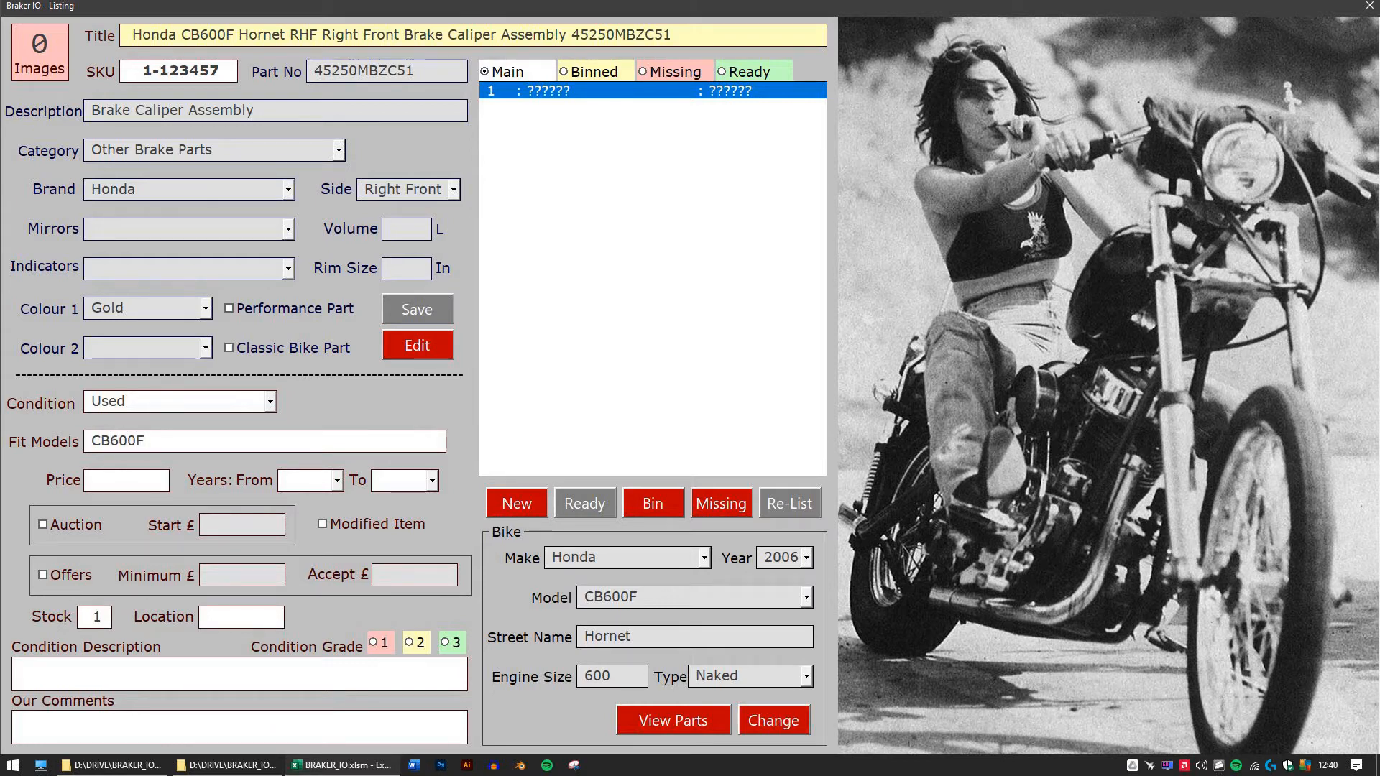
{"action": "type", "text": "100"}
{"action": "key", "text": "Tab"}
{"action": "type", "text": "1998"}
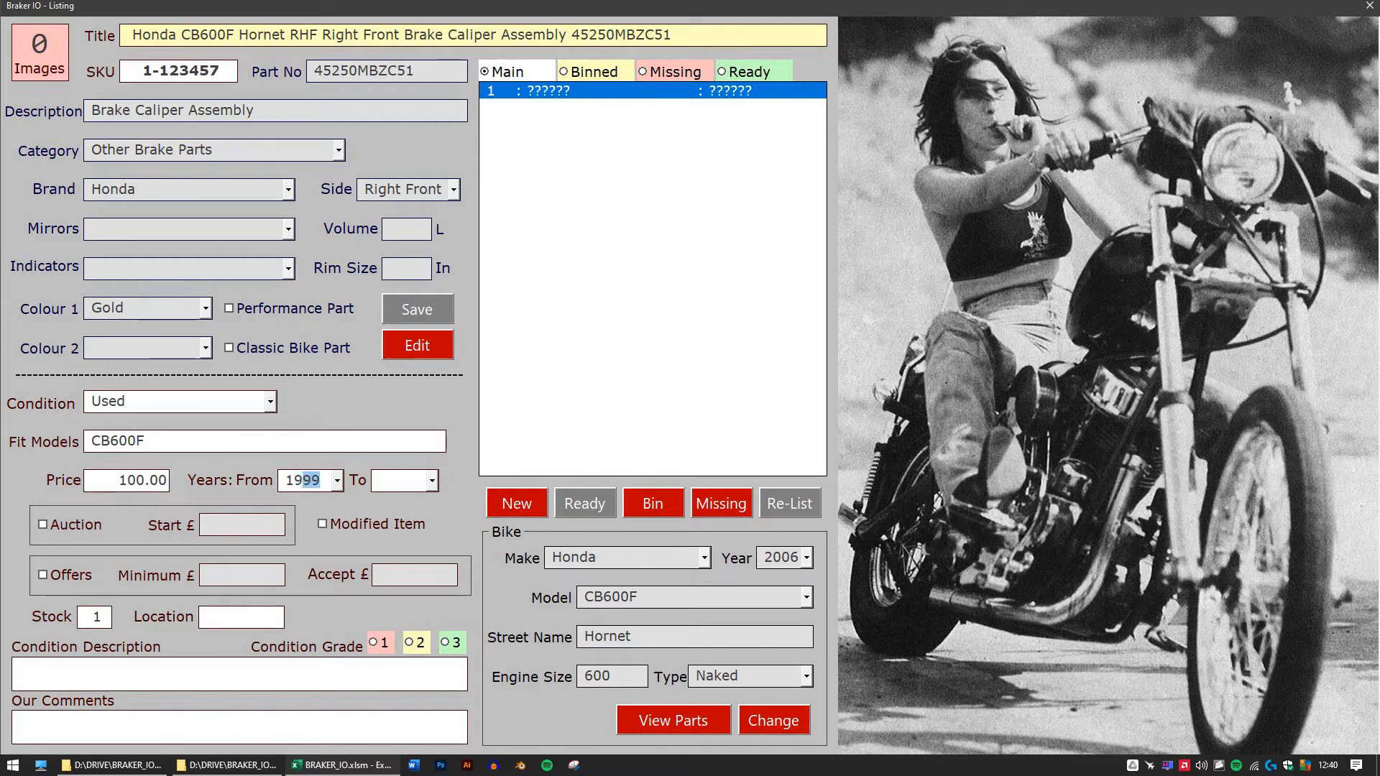
{"action": "key", "text": "Tab"}
{"action": "type", "text": "2006"}
{"action": "key", "text": "Tab"}
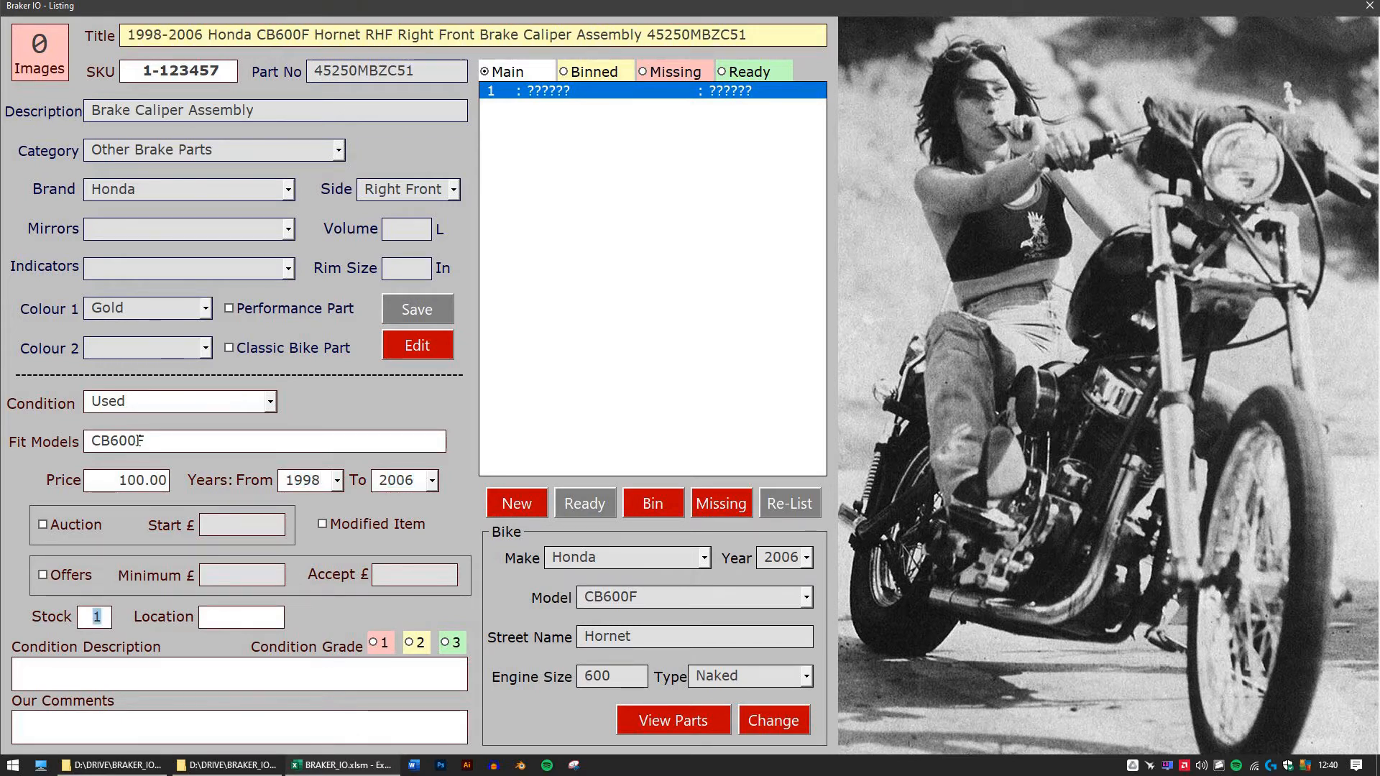
Step: Enable offers for the brake caliper, set its condition grade to 2 and refresh the main parts list
{"action": "left_click", "coordinate": [43, 575]}
{"action": "left_click", "coordinate": [413, 650]}
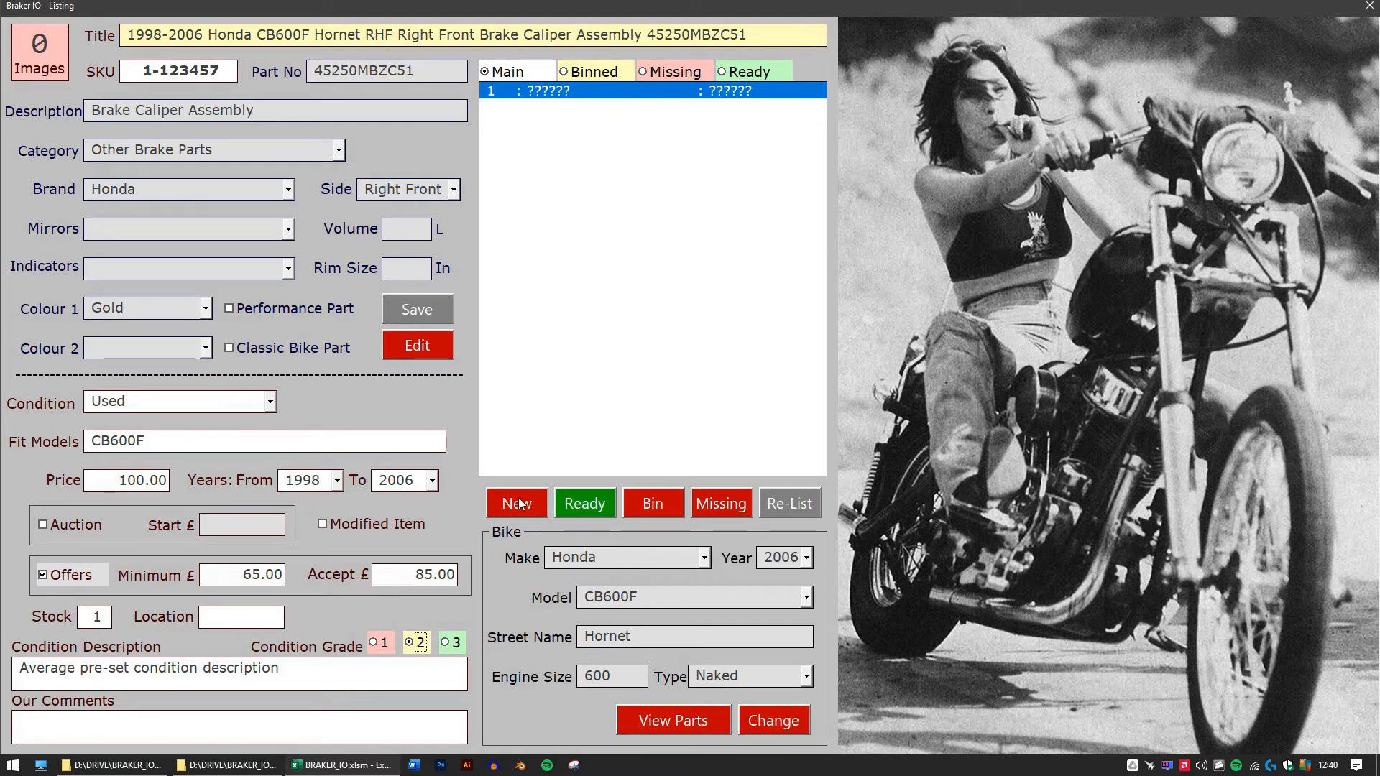
{"action": "left_click", "coordinate": [503, 71]}
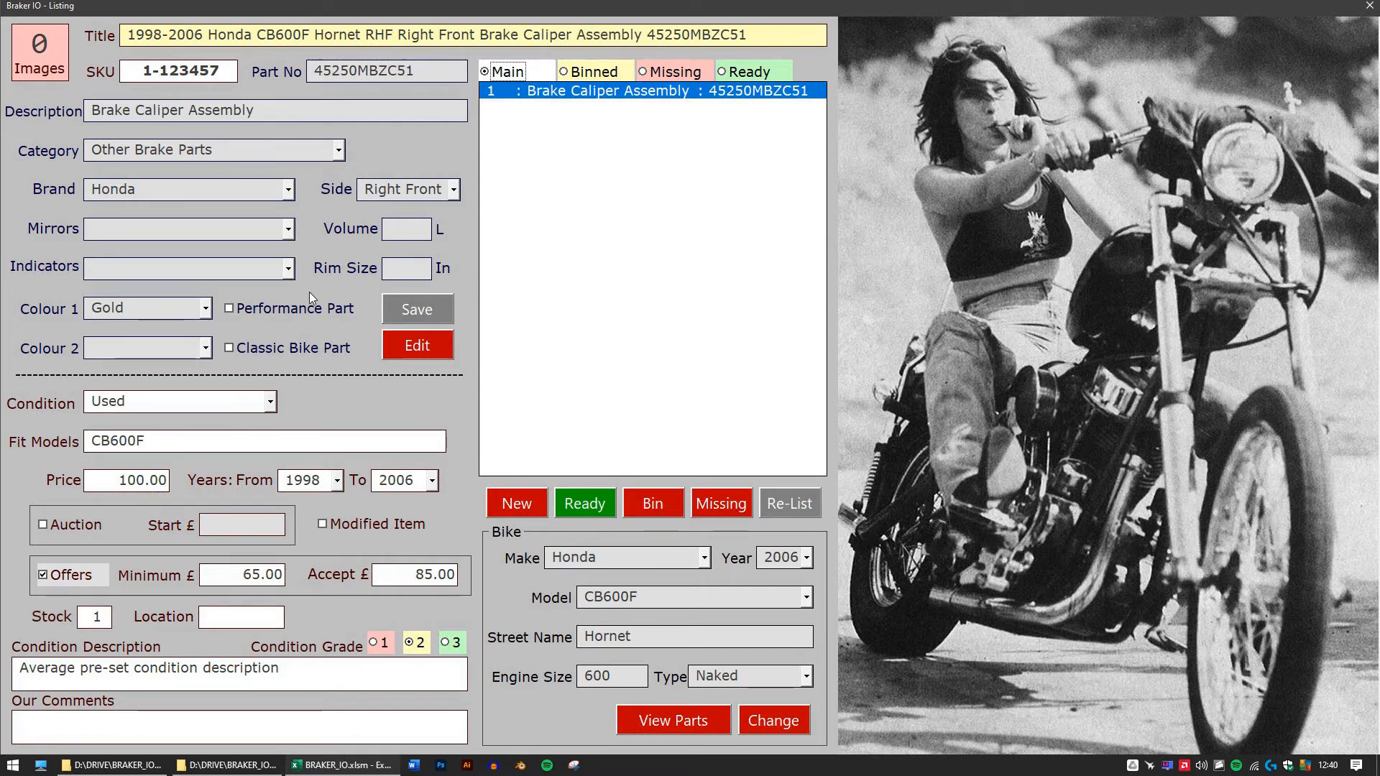
Step: Add the associated Hugger Mudguard, Indicator, Seat Cowl Fairing, Indicator Winker Blinker and Mudguard Fender to the new job
{"action": "left_click", "coordinate": [641, 722]}
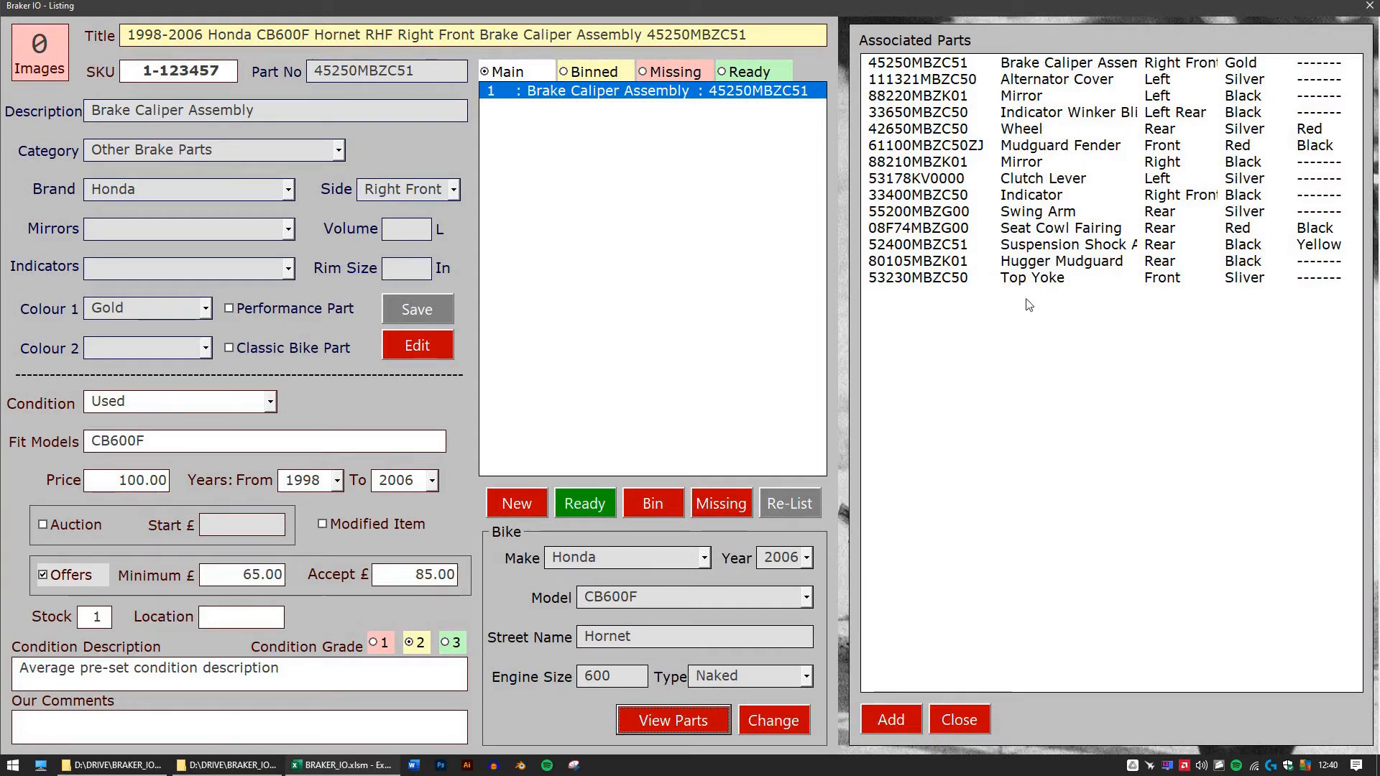
{"action": "left_click", "coordinate": [1024, 261]}
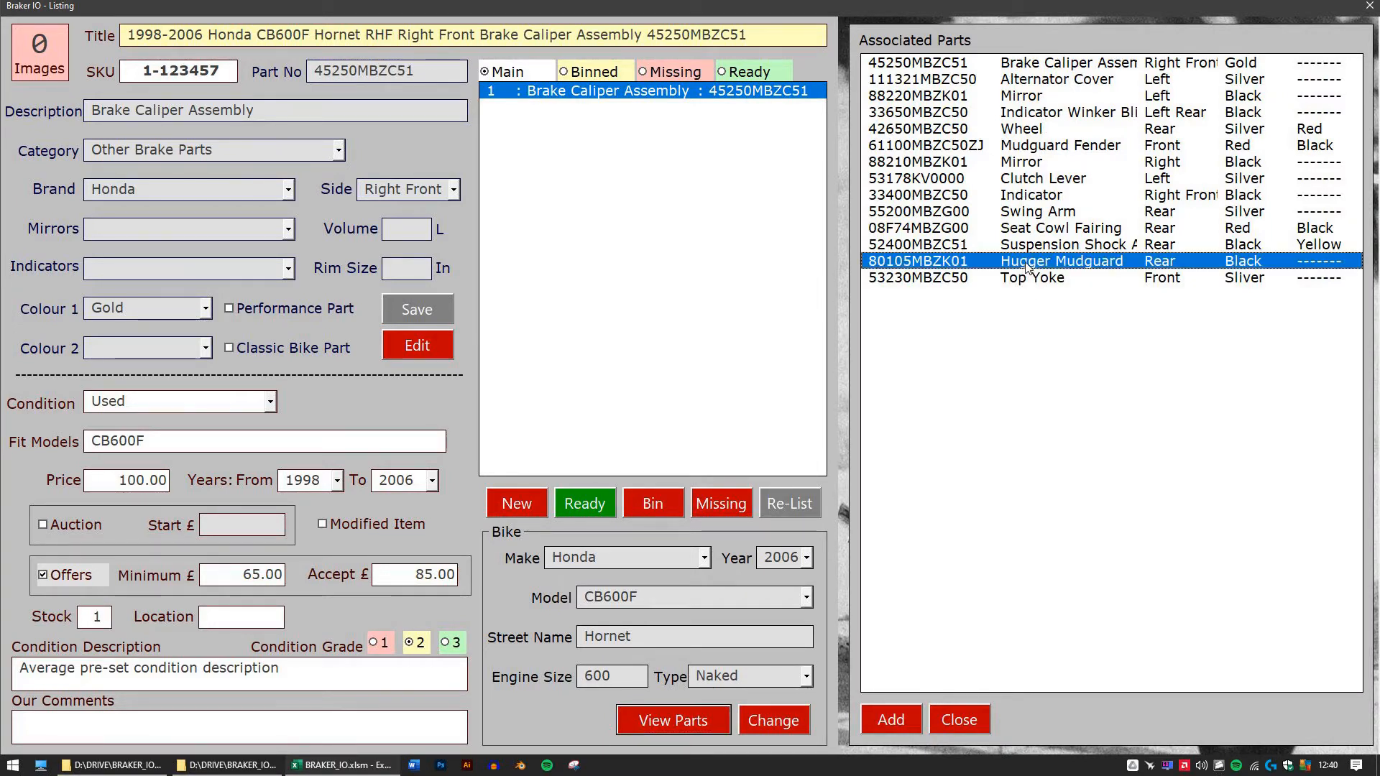
{"action": "left_click", "coordinate": [1025, 196]}
{"action": "left_click", "coordinate": [1028, 228]}
{"action": "left_click", "coordinate": [1023, 116]}
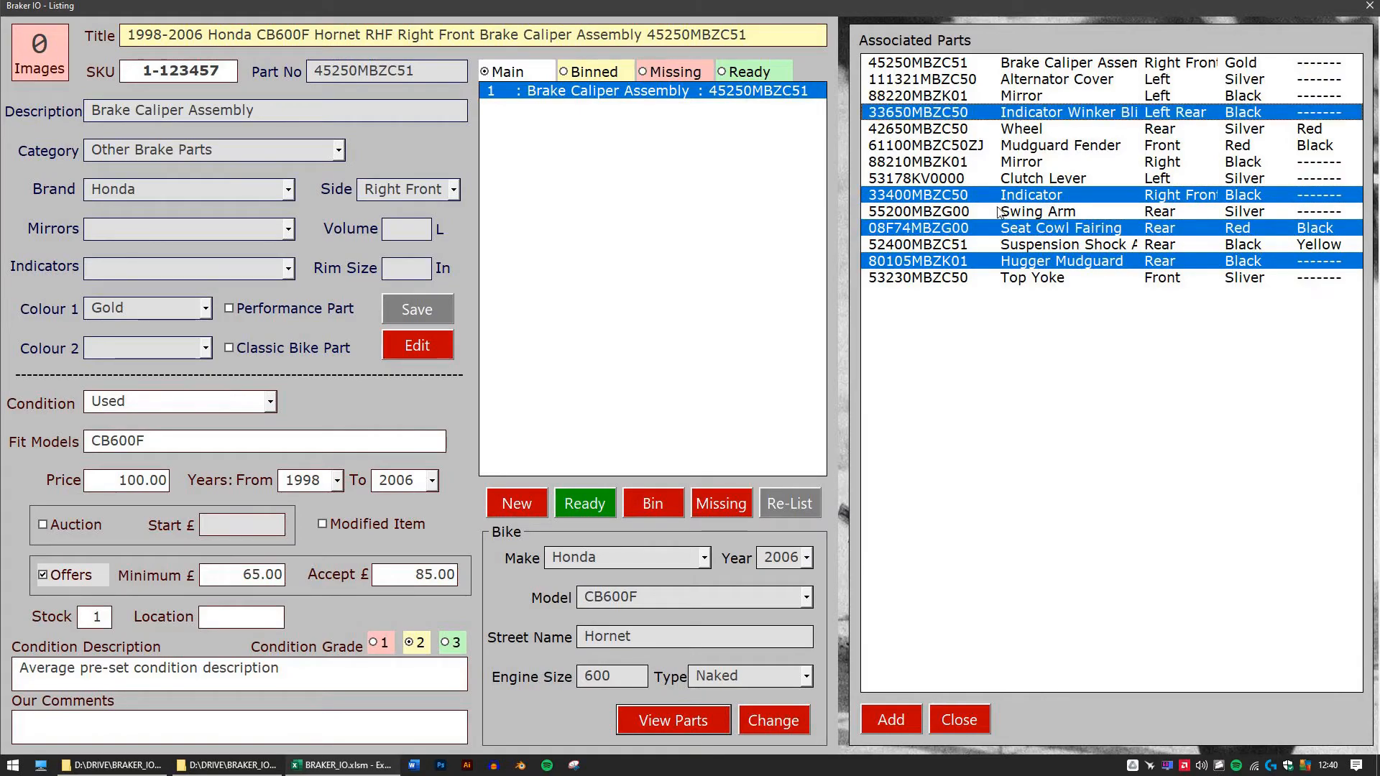
{"action": "left_click", "coordinate": [954, 147]}
{"action": "left_click", "coordinate": [895, 719]}
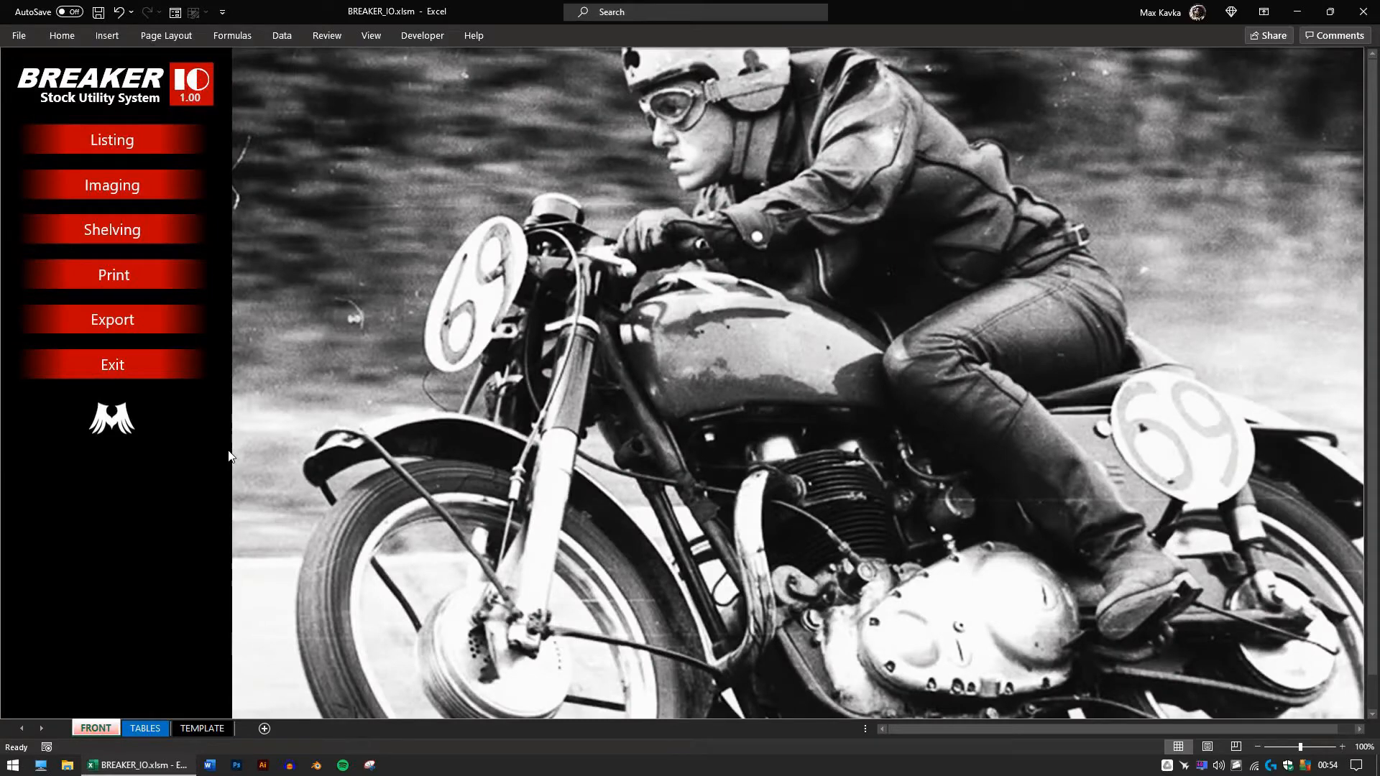
Step: Open an imaging session and try the invalid SKUs 698, 1-999999, 123456 and 15-123456
{"action": "left_click", "coordinate": [162, 191]}
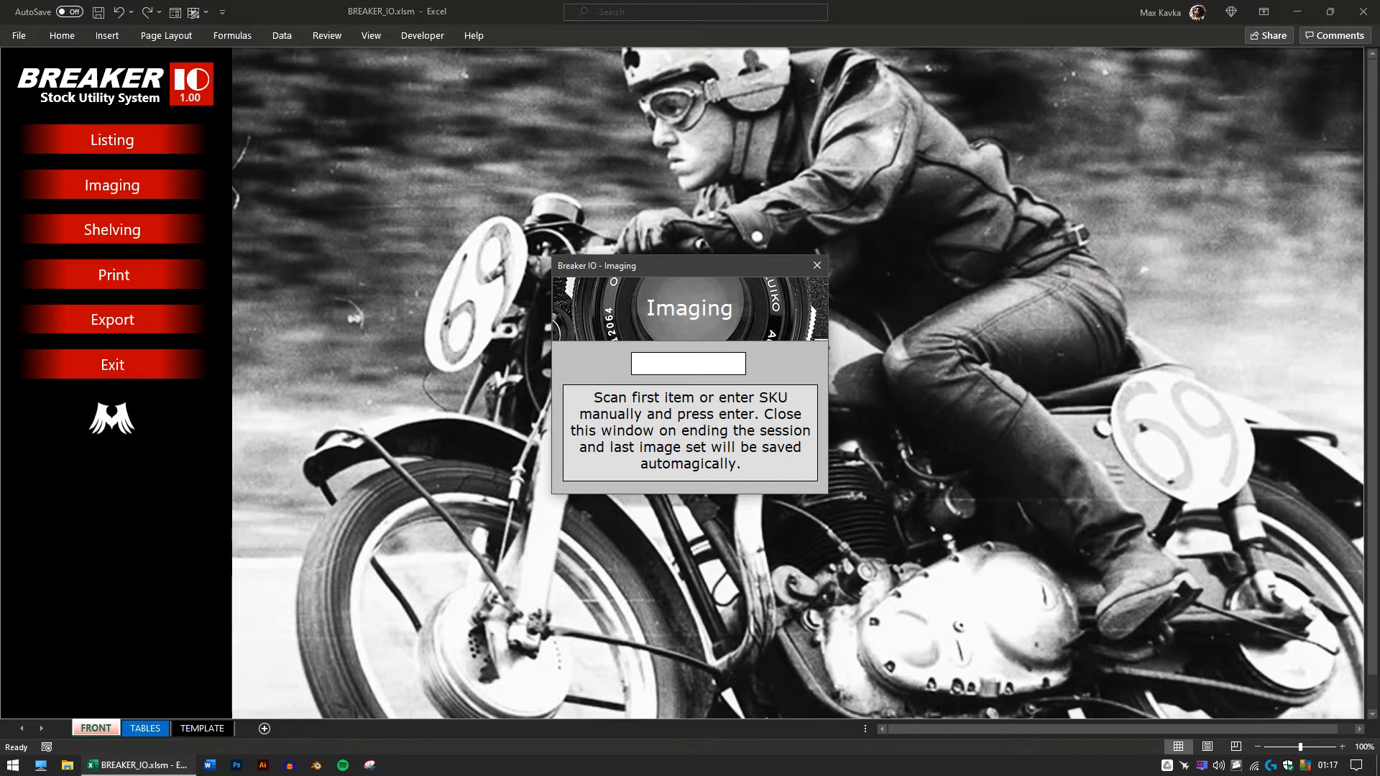
{"action": "type", "text": "698"}
{"action": "key", "text": "Return"}
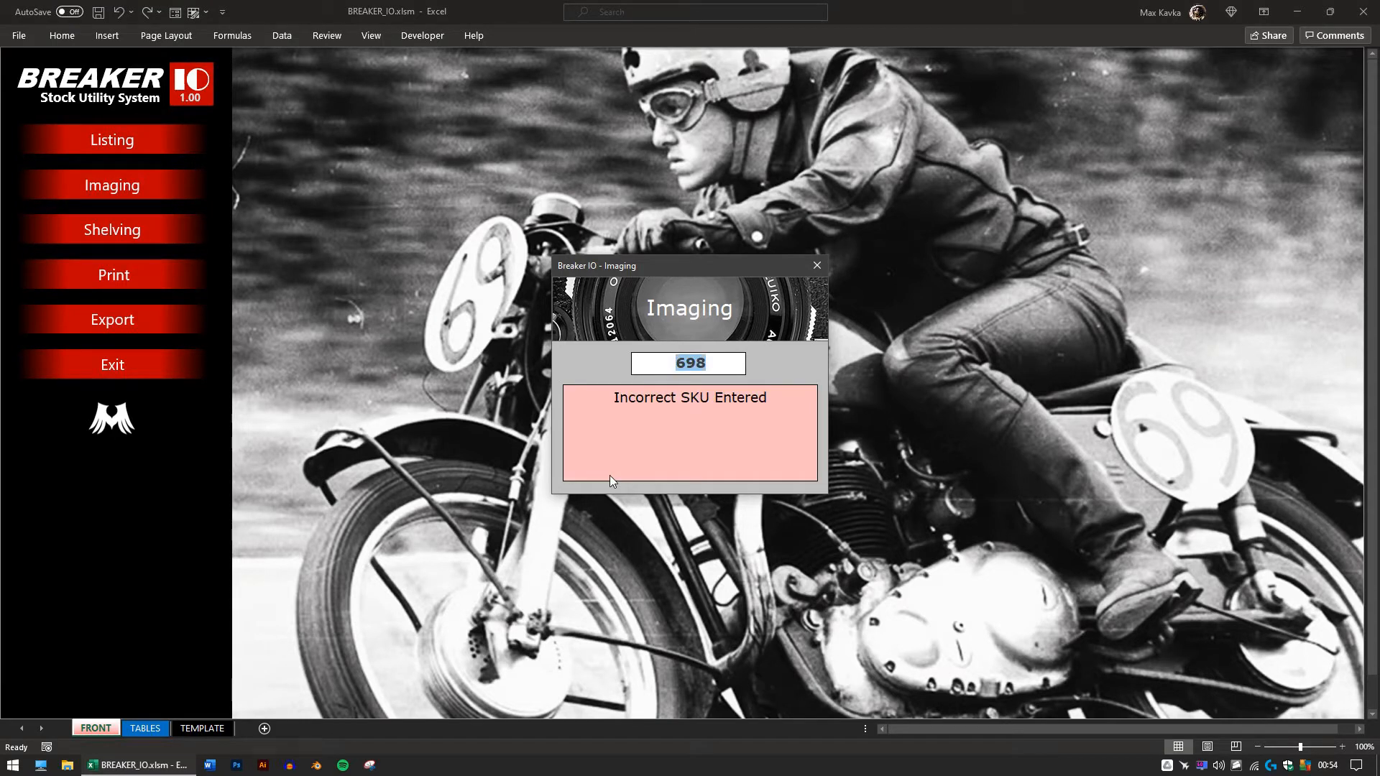
{"action": "type", "text": "1-999999"}
{"action": "key", "text": "Return"}
{"action": "type", "text": "123456"}
{"action": "key", "text": "Return"}
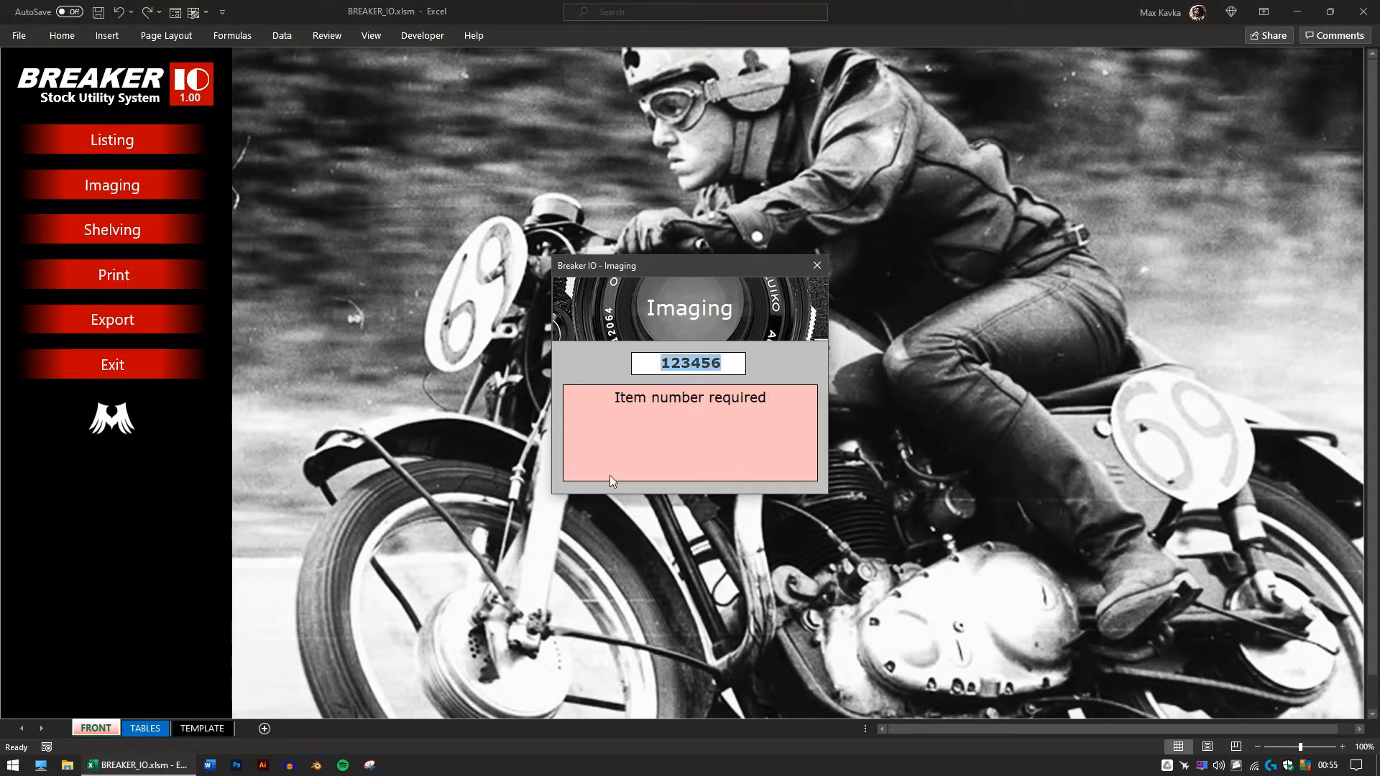
{"action": "type", "text": "15-123456"}
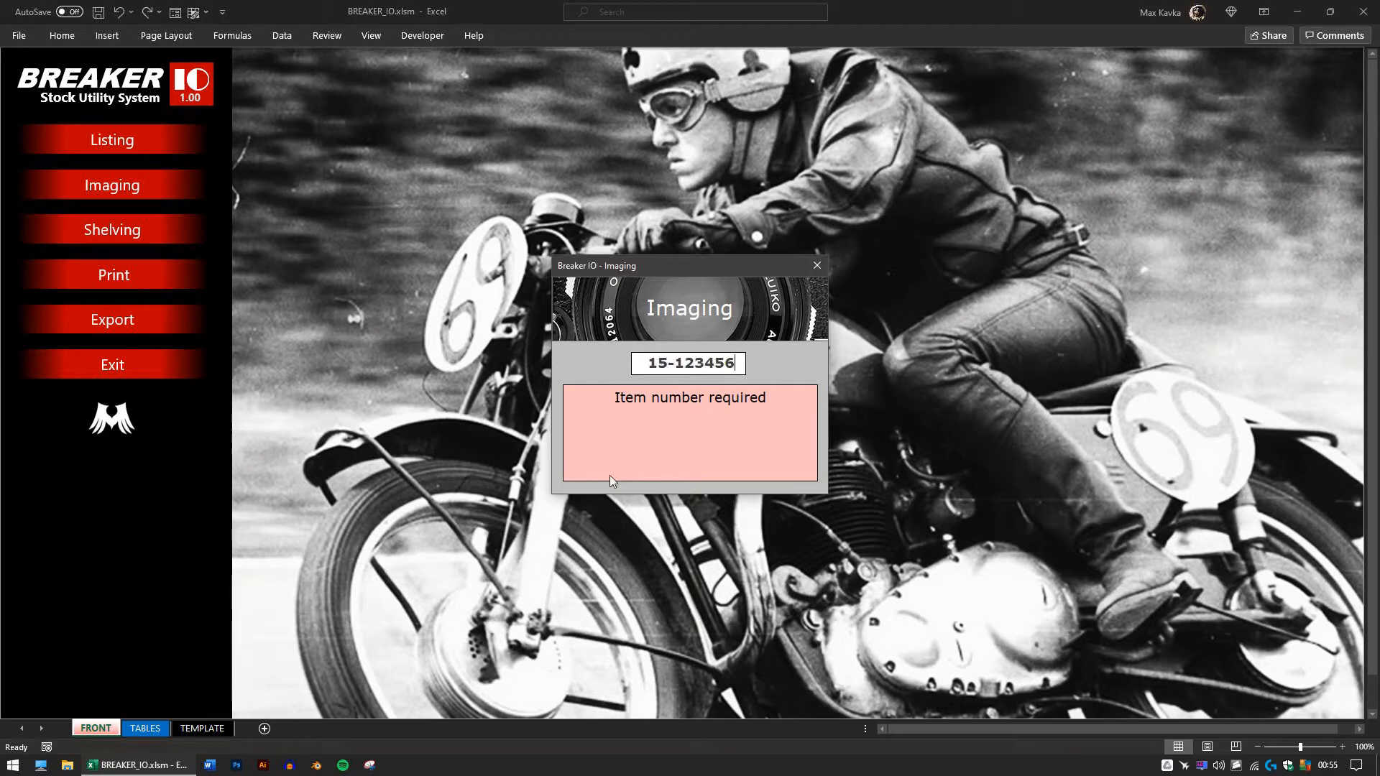
{"action": "key", "text": "Return"}
Step: Start imaging SKU 1-123456 and paste its photos into the _Bay 1 images folder
{"action": "type", "text": "1-123456"}
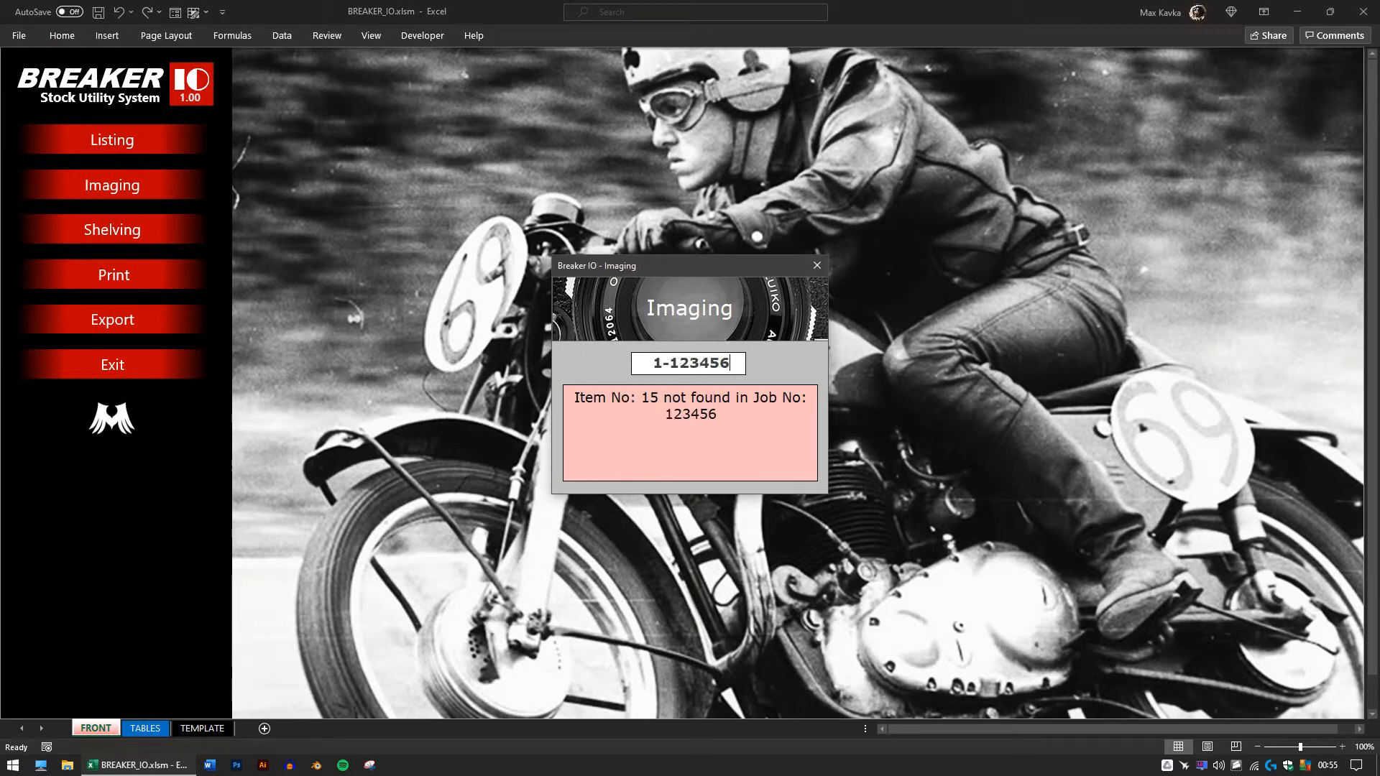
{"action": "key", "text": "Return"}
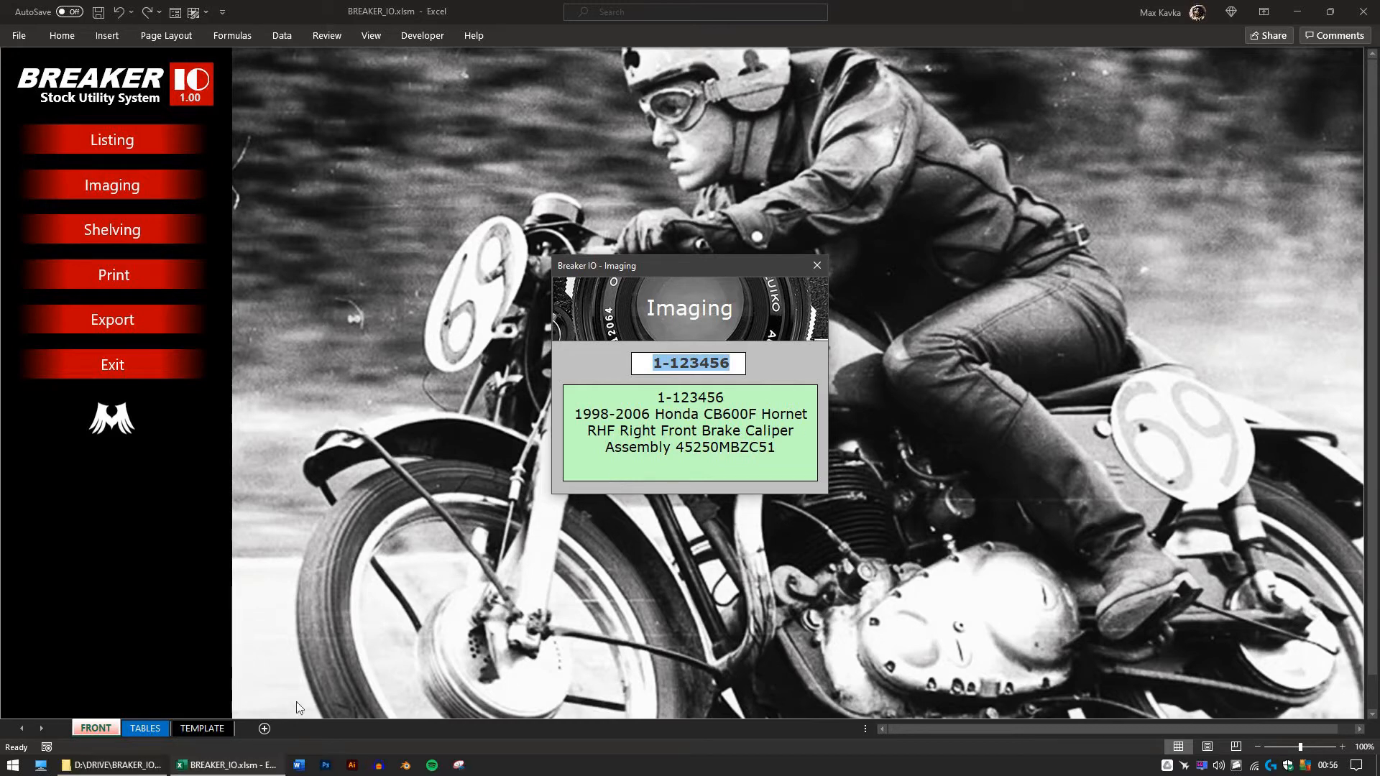
{"action": "left_click", "coordinate": [154, 765]}
{"action": "double_click", "coordinate": [161, 272]}
{"action": "key", "text": "ctrl+v"}
{"action": "left_click", "coordinate": [188, 212]}
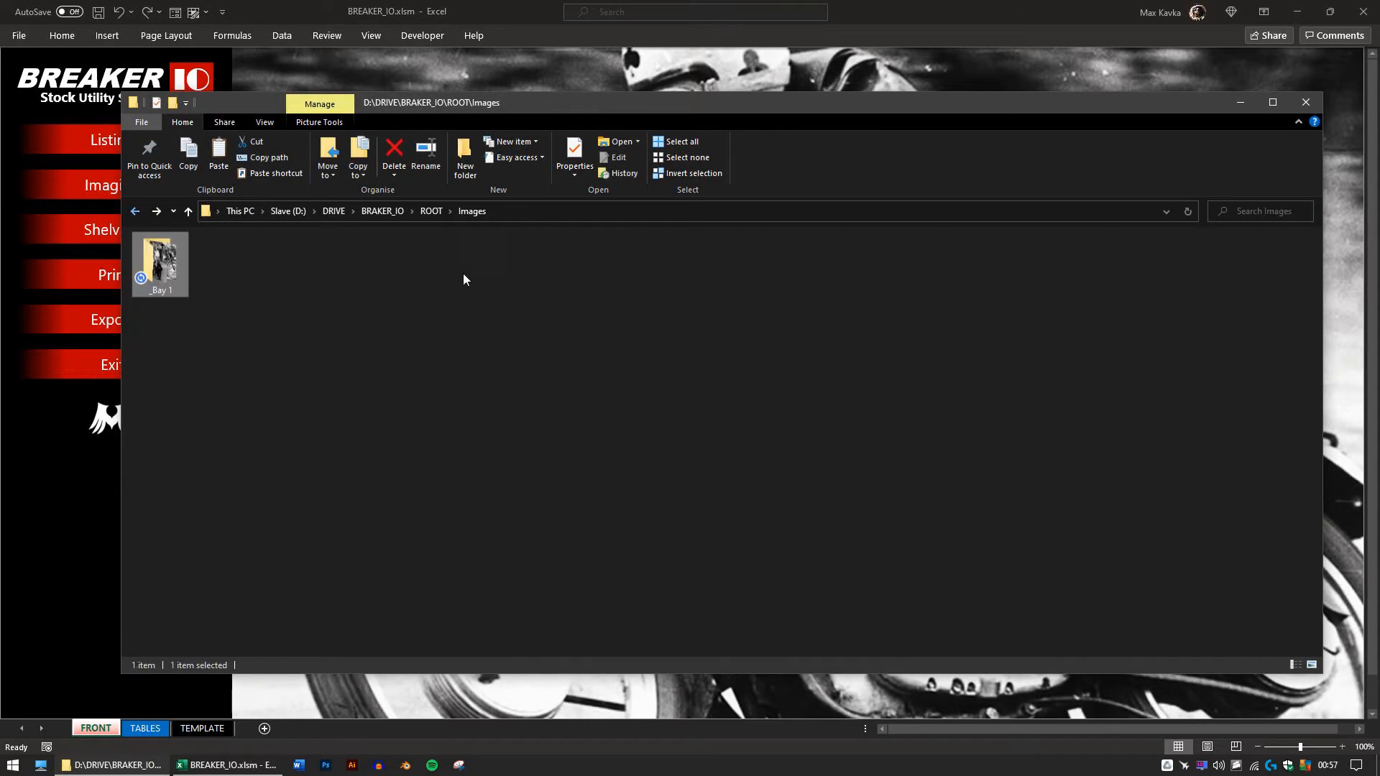
{"action": "left_click", "coordinate": [1241, 102]}
Step: Switch the imaging session to SKU 2-123456 and check the saved photos in subfolder 1 of the 123456 folder
{"action": "type", "text": "2-123456"}
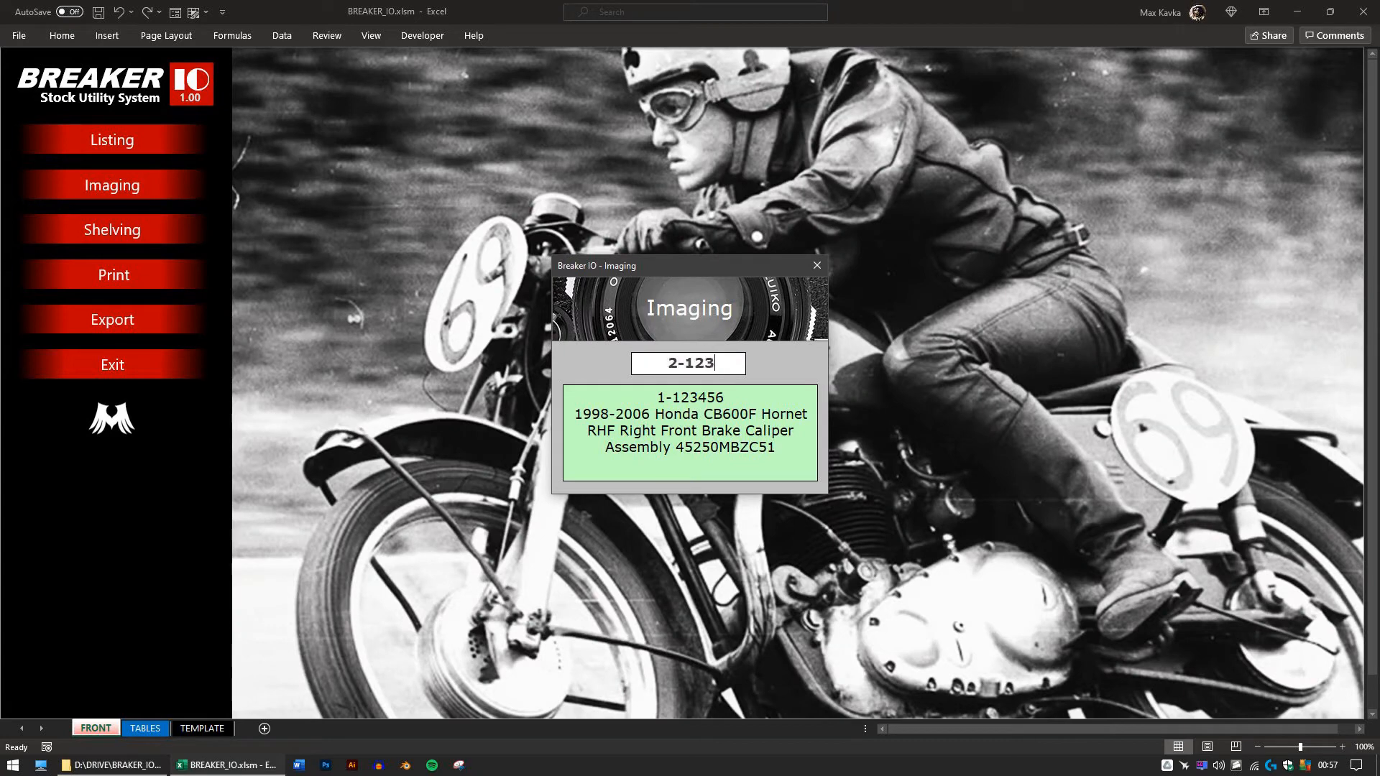
{"action": "key", "text": "Return"}
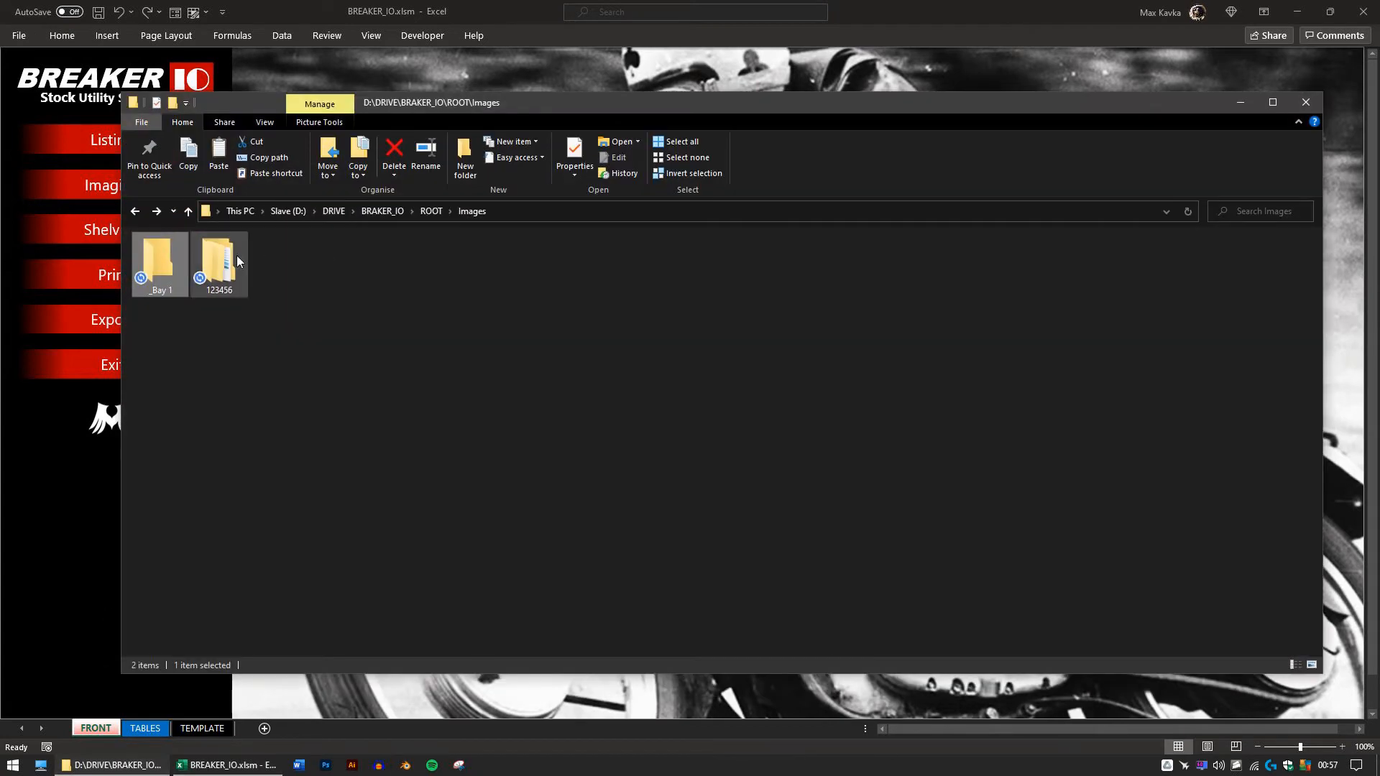
{"action": "double_click", "coordinate": [219, 263]}
{"action": "double_click", "coordinate": [214, 330]}
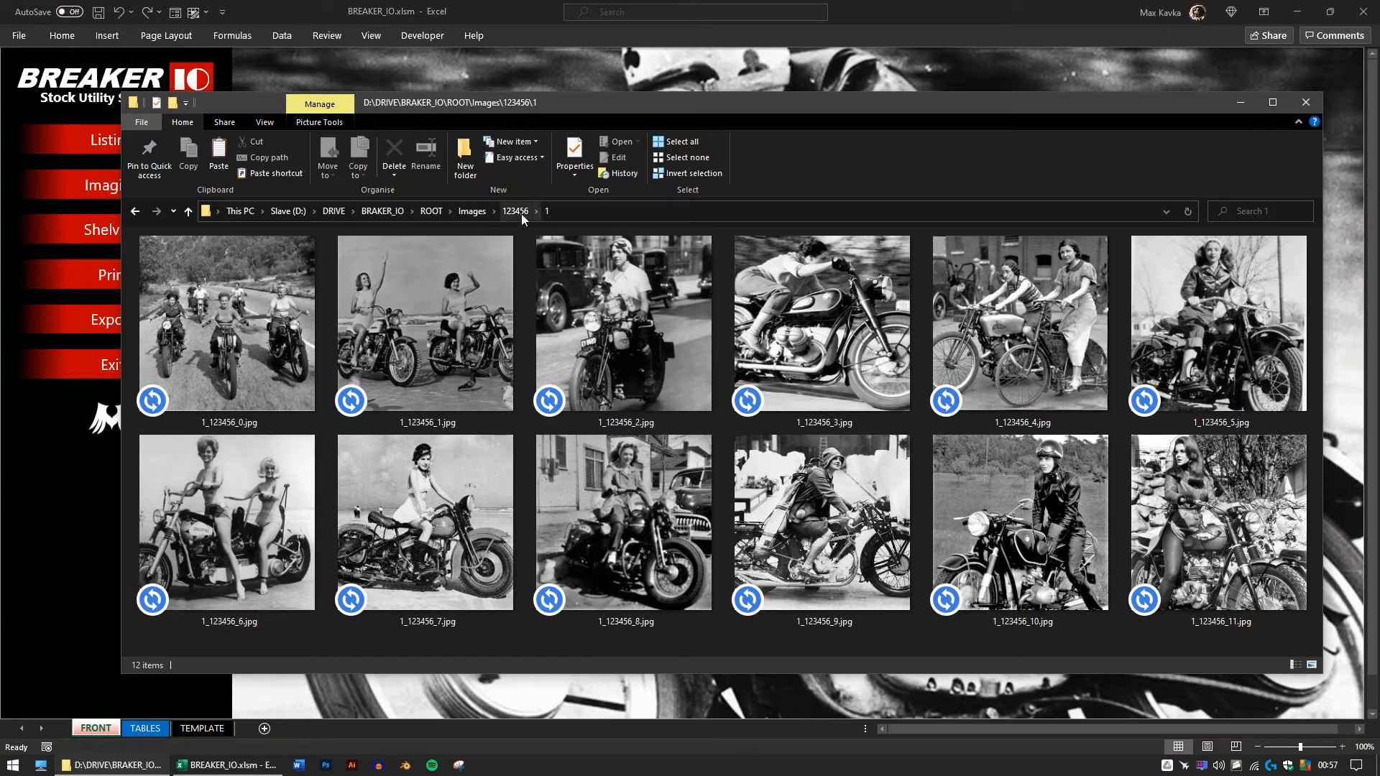
{"action": "left_click", "coordinate": [472, 211]}
{"action": "left_click", "coordinate": [1241, 104]}
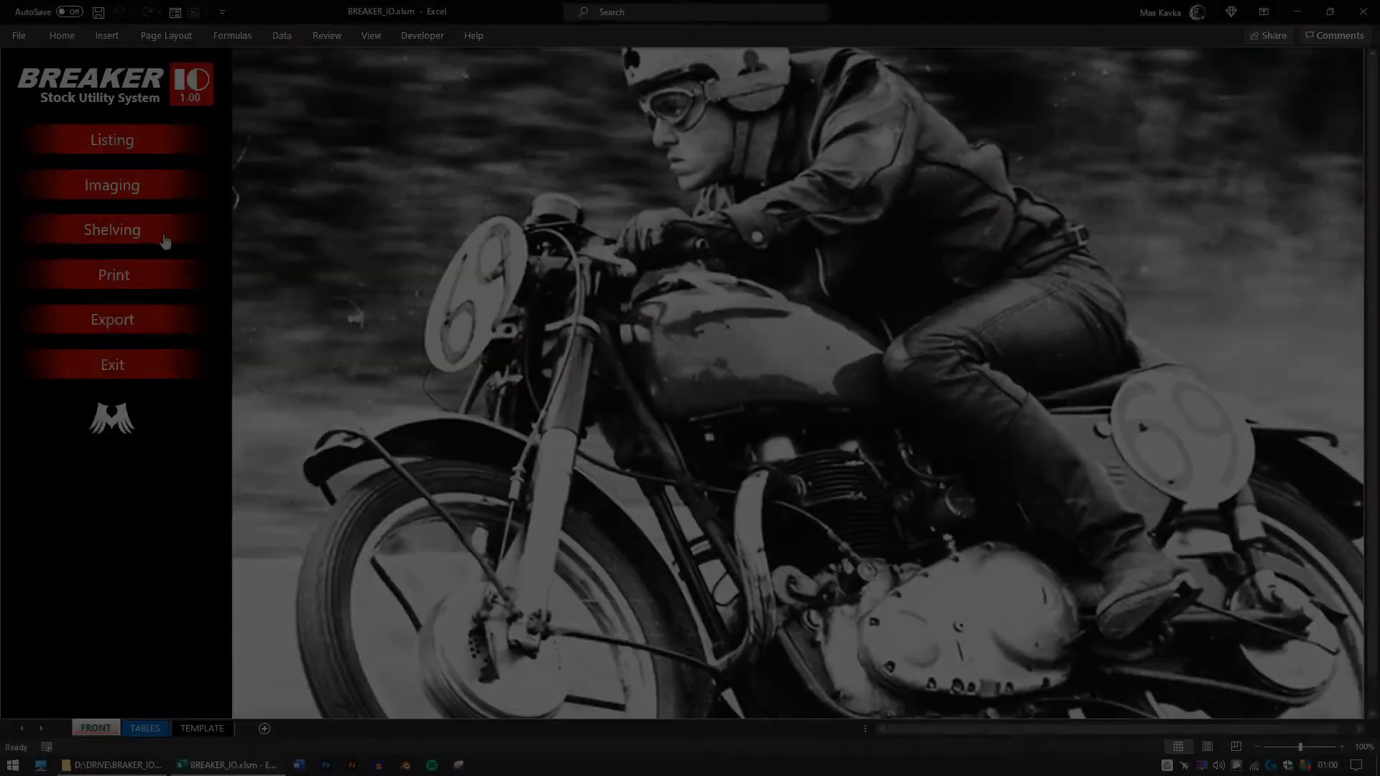
Step: Open Shelving and store item 1-123456 at shelf A1 and item 2-123456 at shelf A2
{"action": "left_click", "coordinate": [161, 237]}
{"action": "type", "text": "1-123456"}
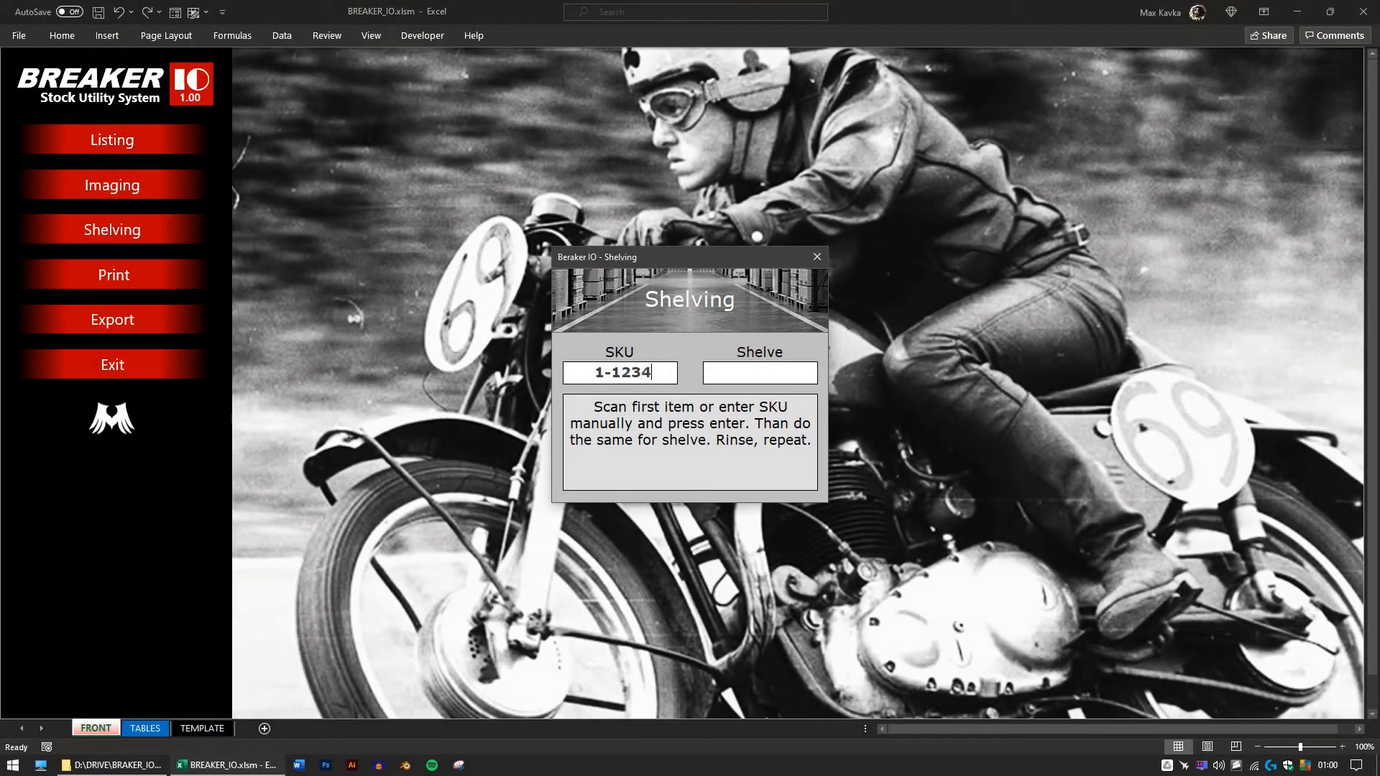
{"action": "key", "text": "Return"}
{"action": "type", "text": "A1"}
{"action": "key", "text": "Return"}
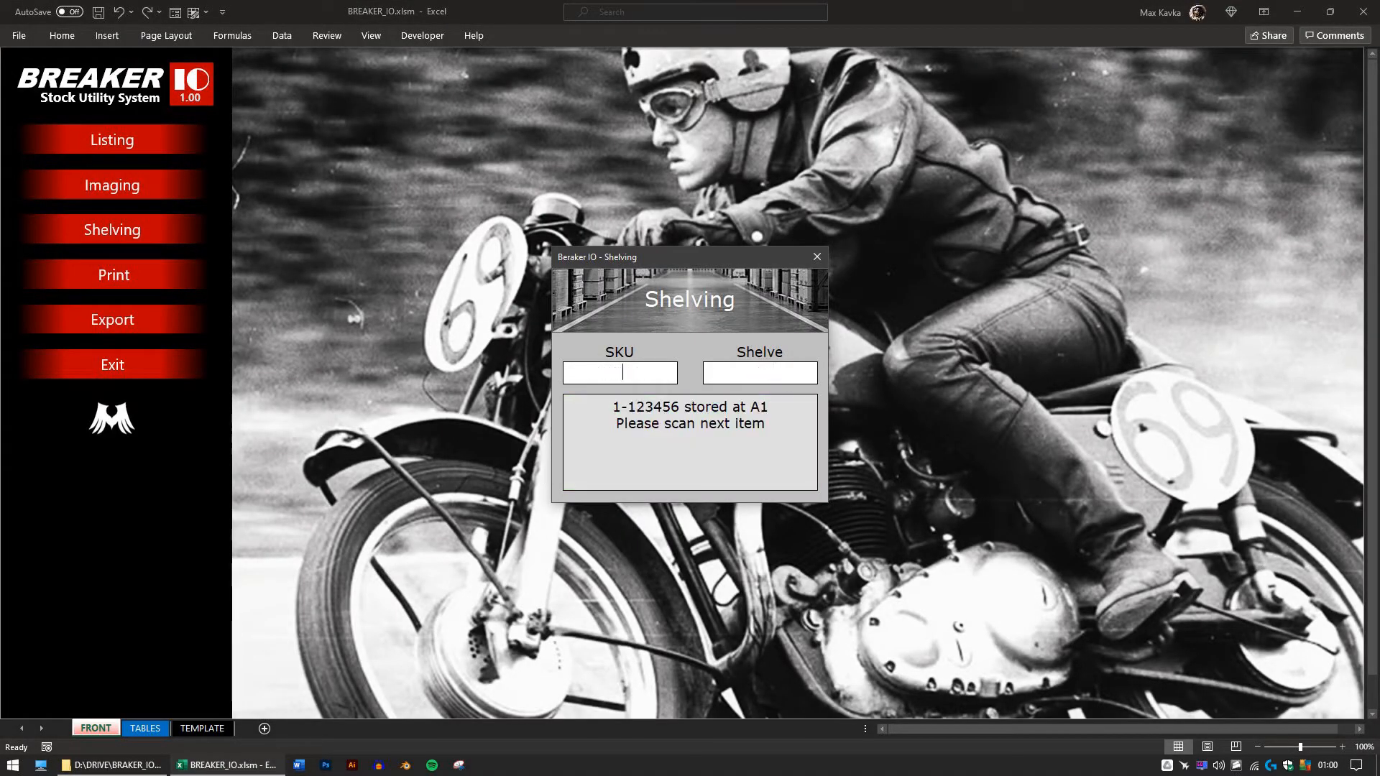
{"action": "type", "text": "2-123456"}
{"action": "key", "text": "Return"}
{"action": "type", "text": "A2"}
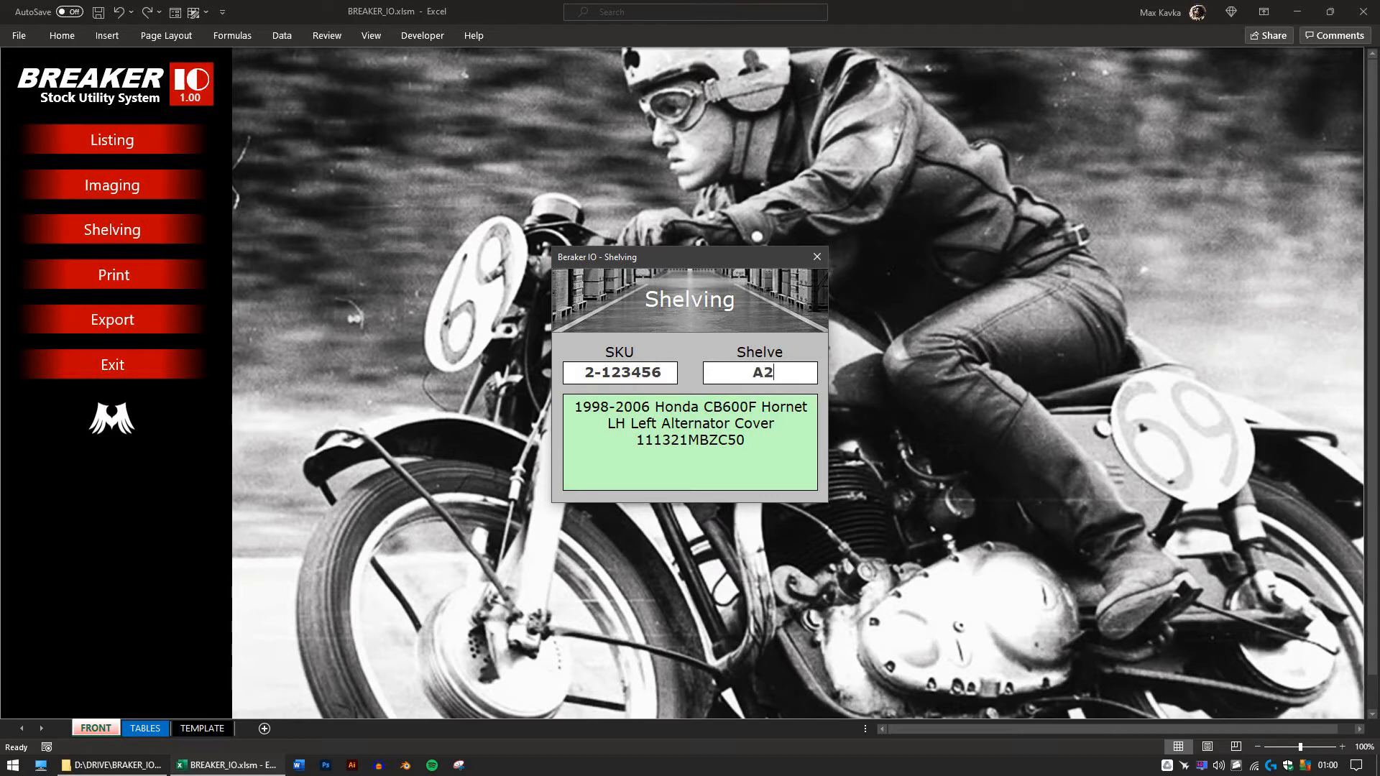
{"action": "key", "text": "Return"}
Step: Store item 3-123456 at shelf A3 and item 4-123456 at shelf A5
{"action": "type", "text": "3-123456"}
{"action": "key", "text": "Return"}
{"action": "type", "text": "A"}
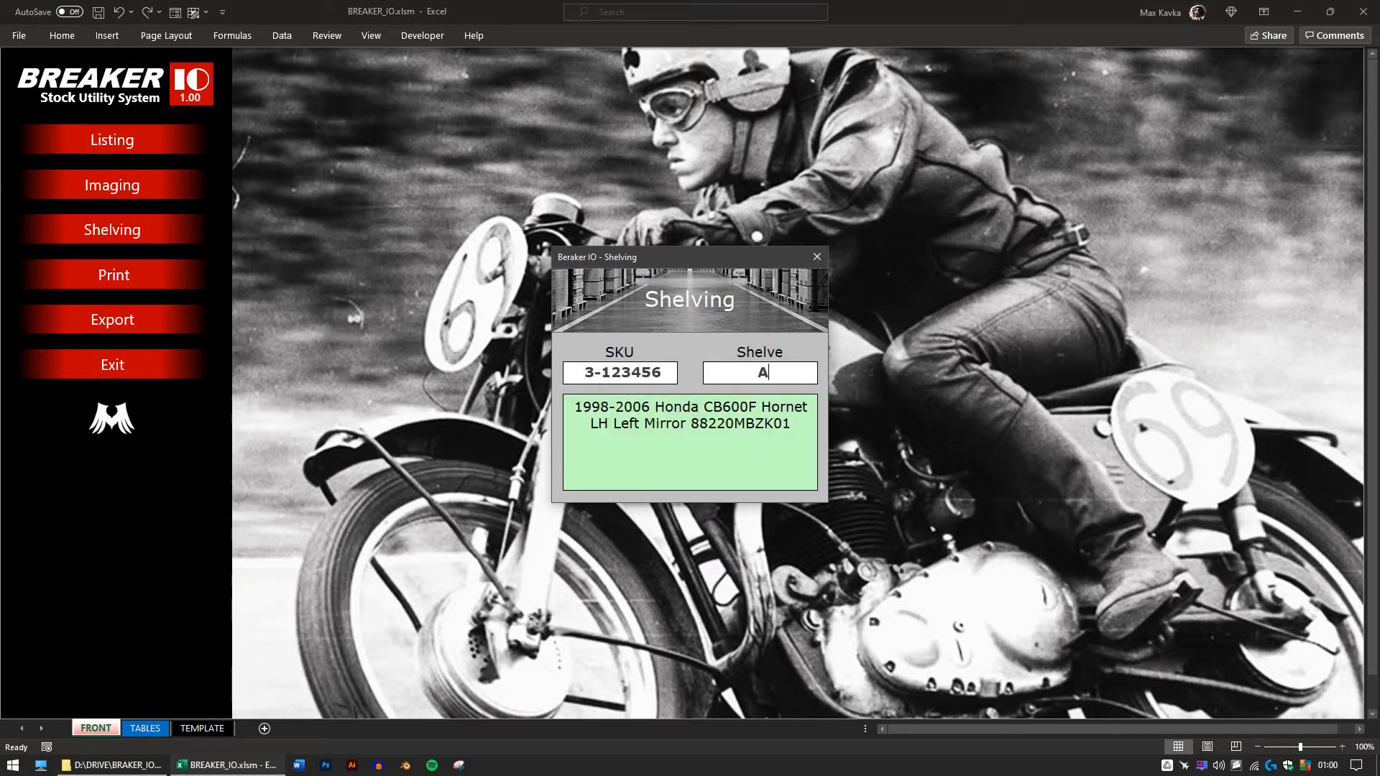
{"action": "type", "text": "3"}
{"action": "key", "text": "Return"}
{"action": "type", "text": "4-123456"}
{"action": "key", "text": "Return"}
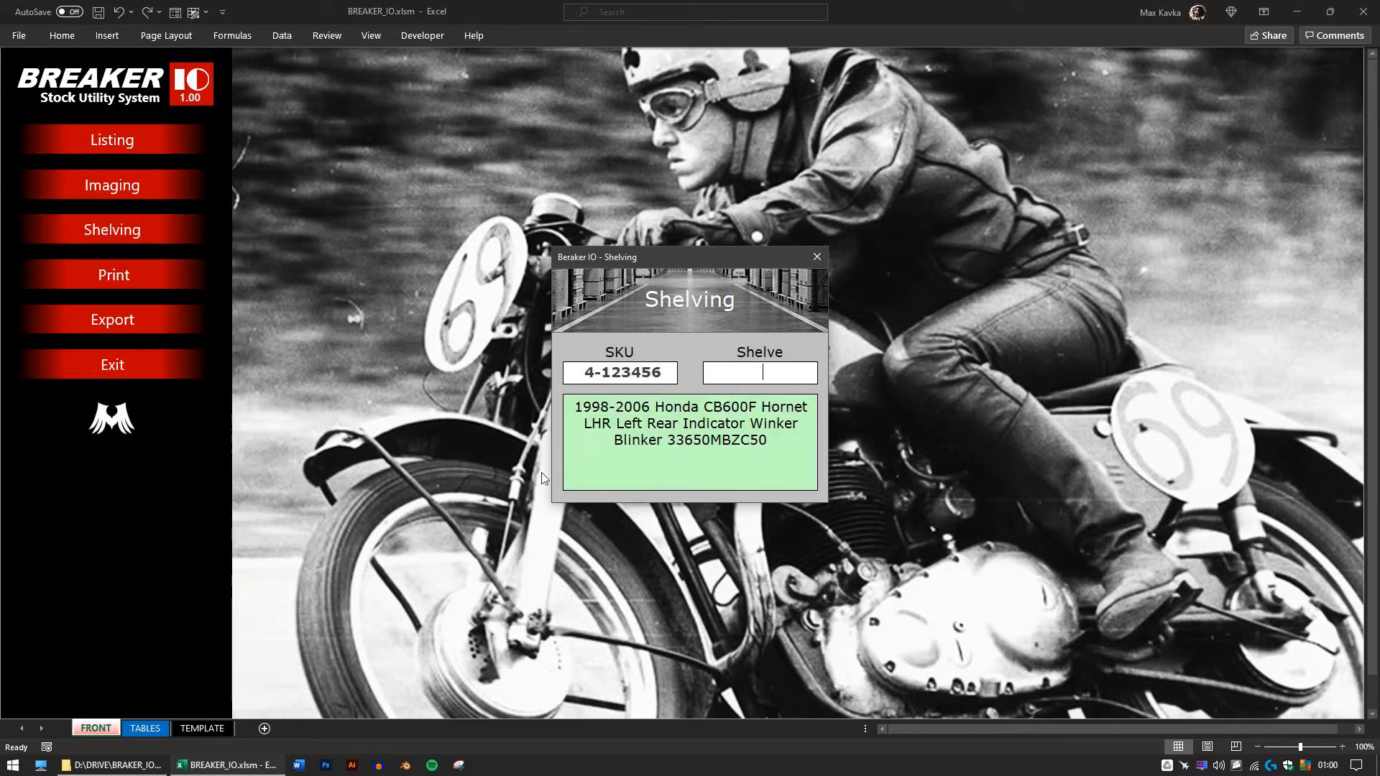
{"action": "type", "text": "A5"}
{"action": "key", "text": "Return"}
Step: Enter SKU 5-123456 for shelving and begin its shelf location with N
{"action": "type", "text": "5-123456"}
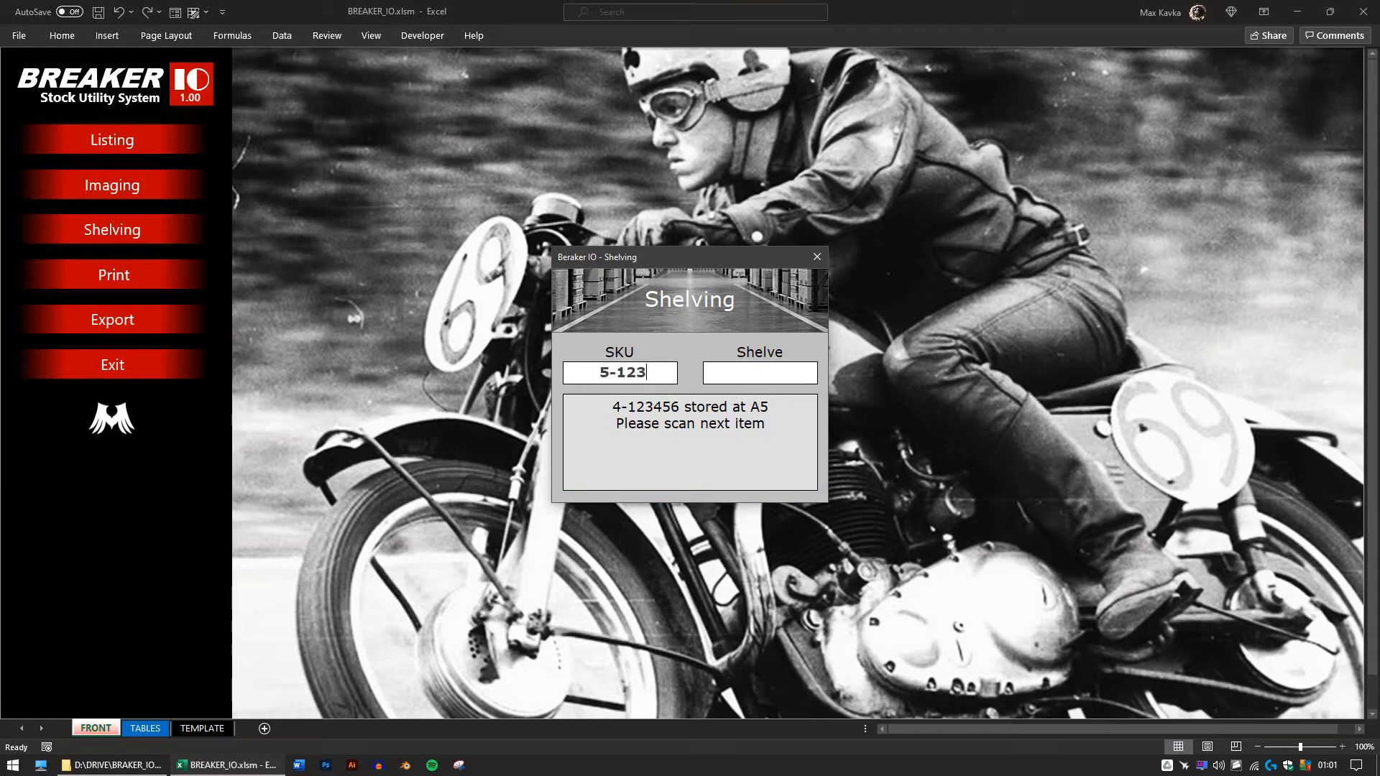
{"action": "key", "text": "Return"}
{"action": "type", "text": "N"}
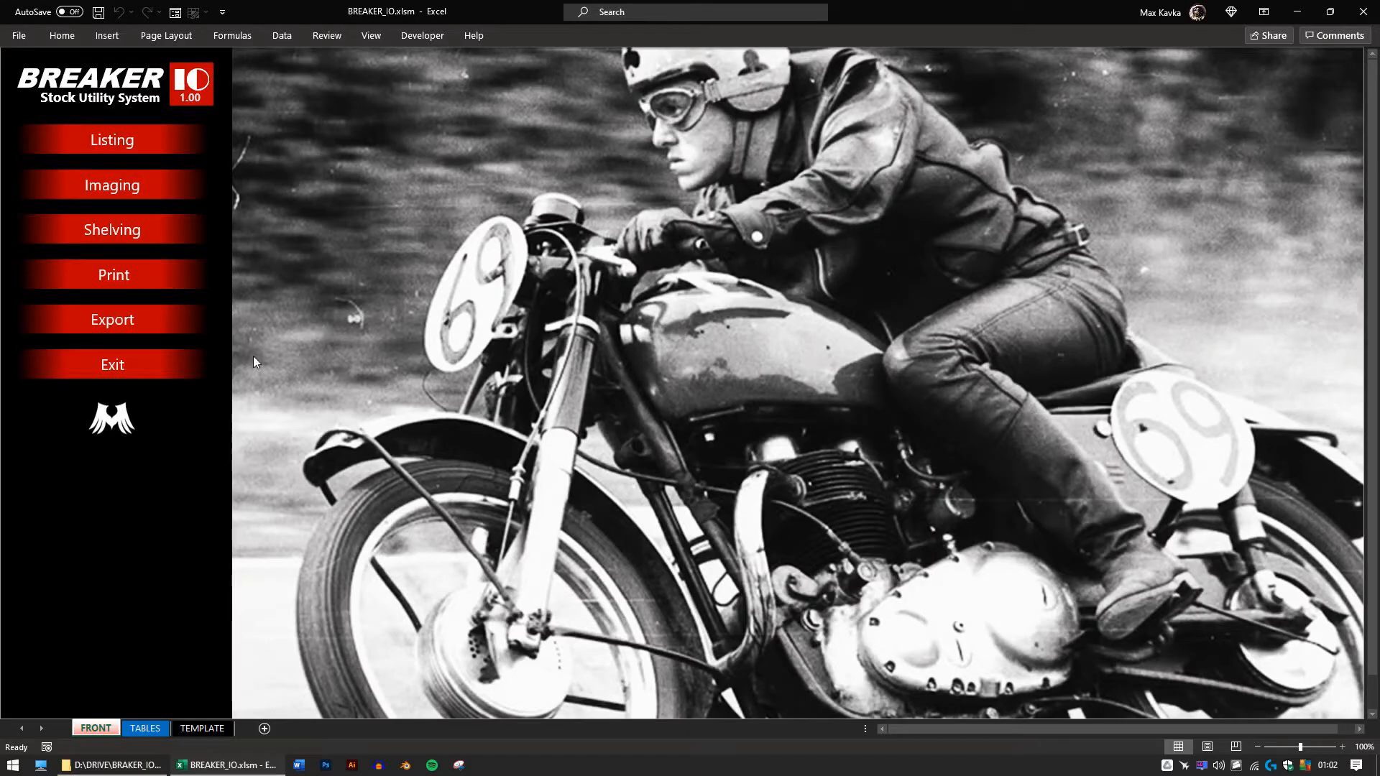
Step: Open the label printing tool and load the parts of job 123456
{"action": "left_click", "coordinate": [141, 276]}
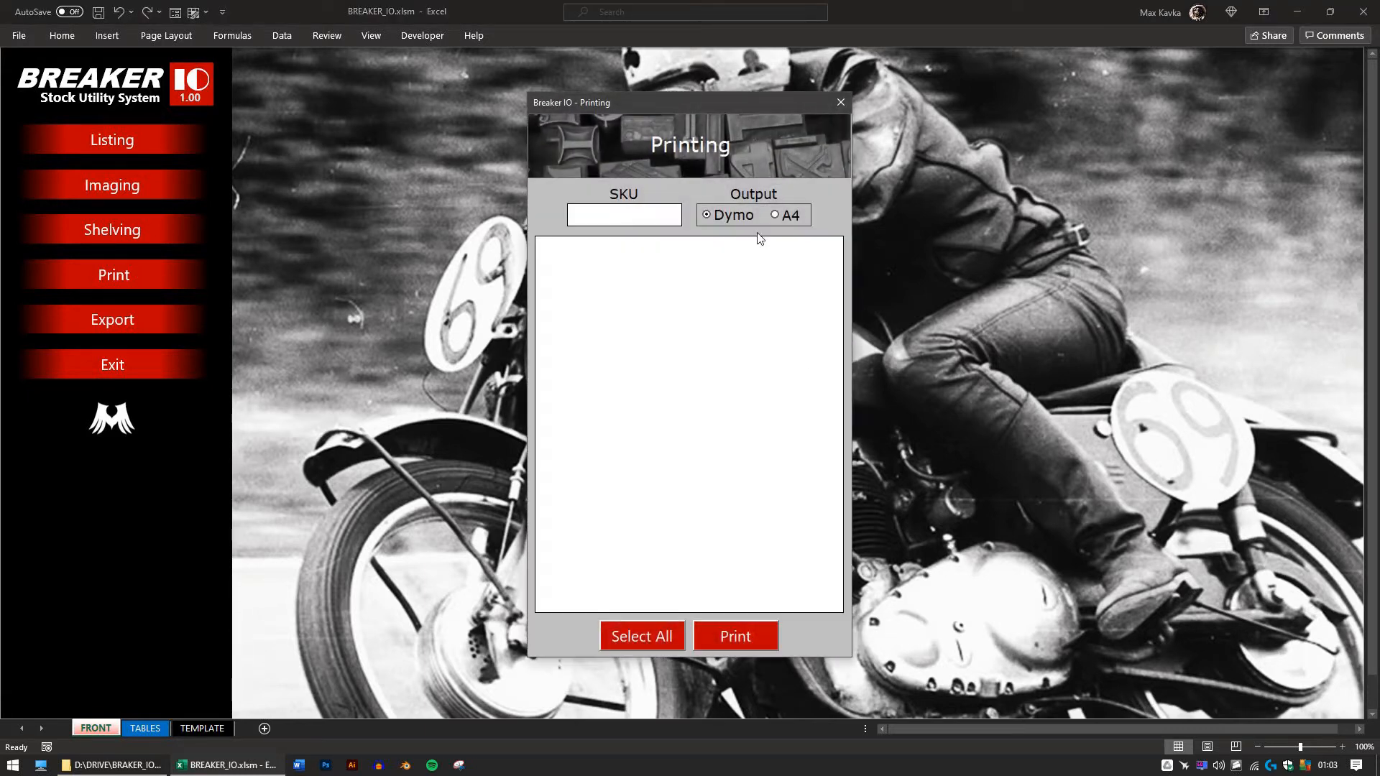
{"action": "type", "text": "123456"}
{"action": "key", "text": "Return"}
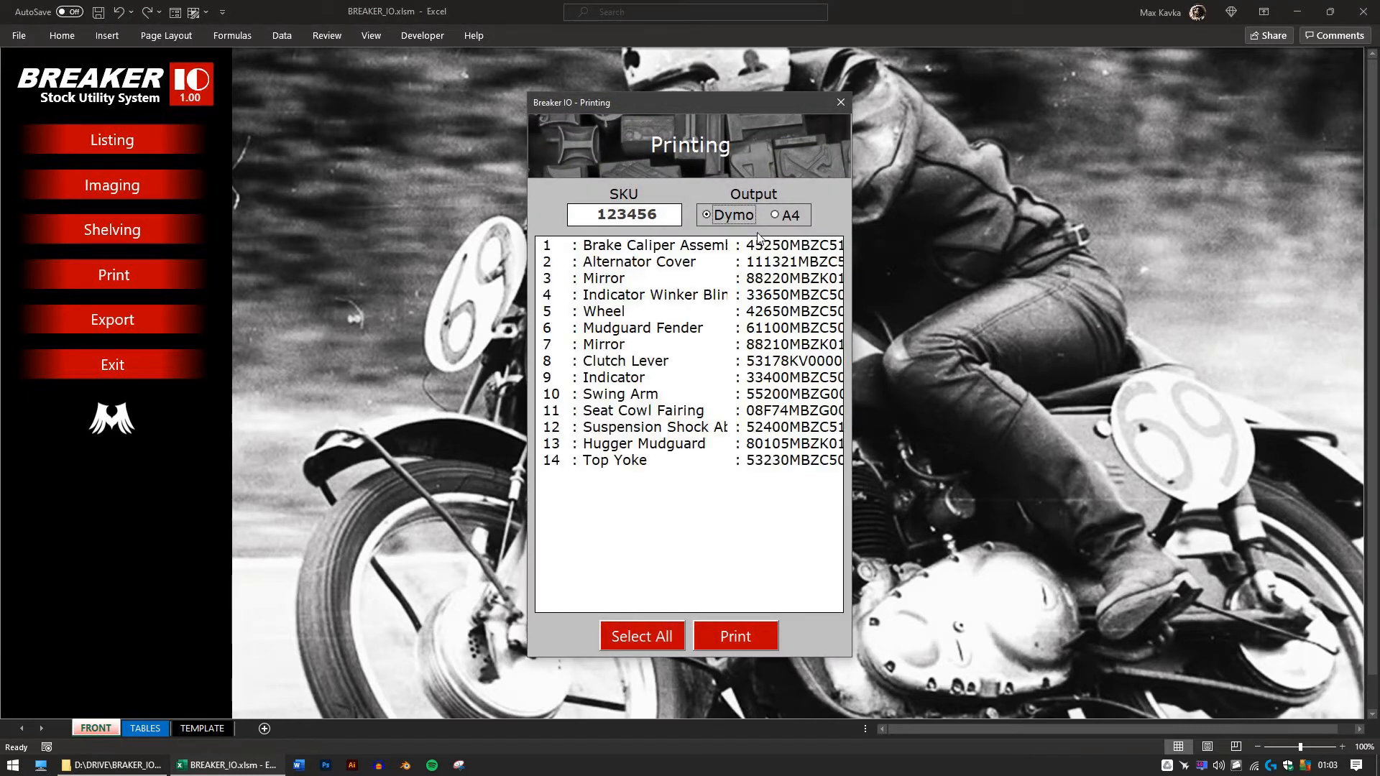
Step: Select items 1, 2, 3, 6, 8, 10 and 11 for printing
{"action": "left_click", "coordinate": [642, 247]}
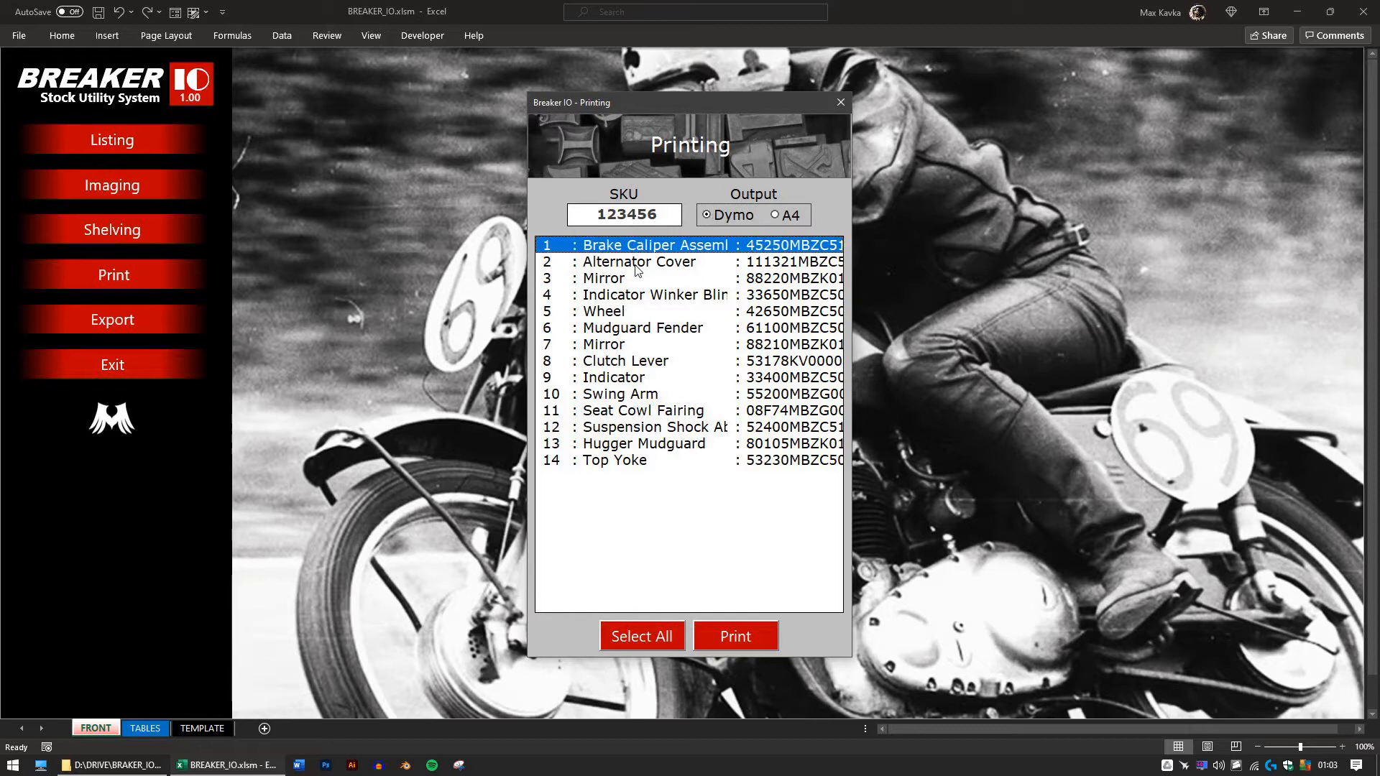
{"action": "left_click", "coordinate": [637, 265]}
{"action": "left_click", "coordinate": [631, 279]}
{"action": "left_click", "coordinate": [620, 329]}
{"action": "left_click", "coordinate": [619, 361]}
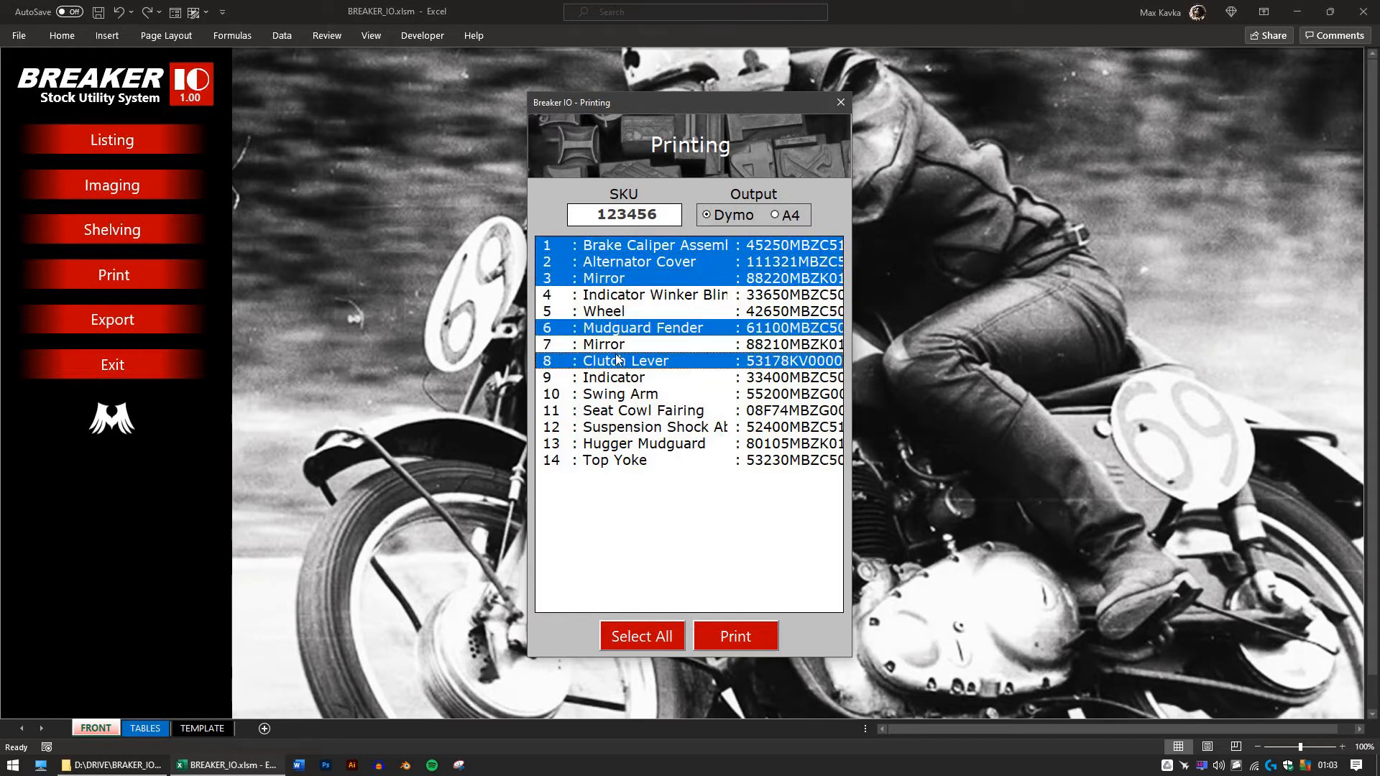
{"action": "left_click", "coordinate": [615, 395]}
{"action": "left_click", "coordinate": [617, 412]}
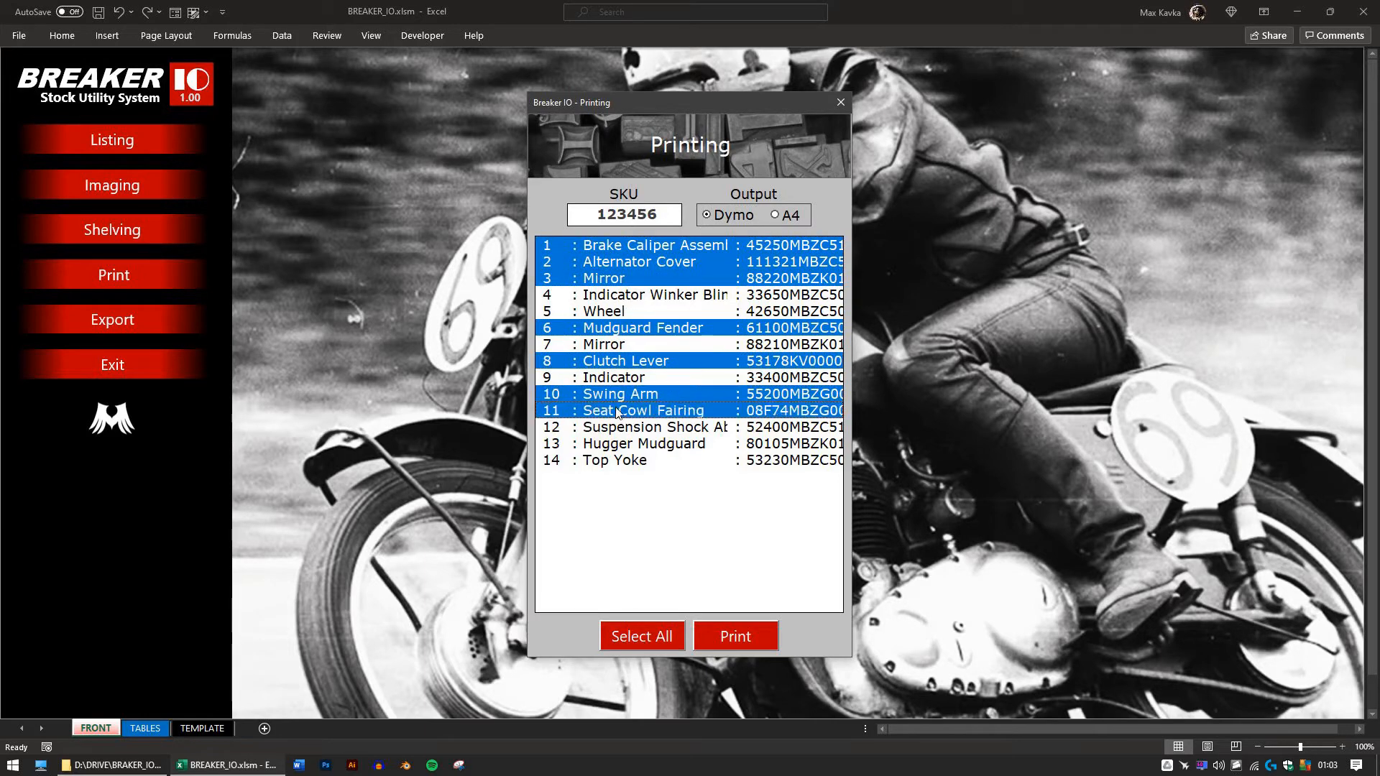
Step: Select all the listed parts, set the print output to A4 and close the Printing window
{"action": "left_click", "coordinate": [668, 629]}
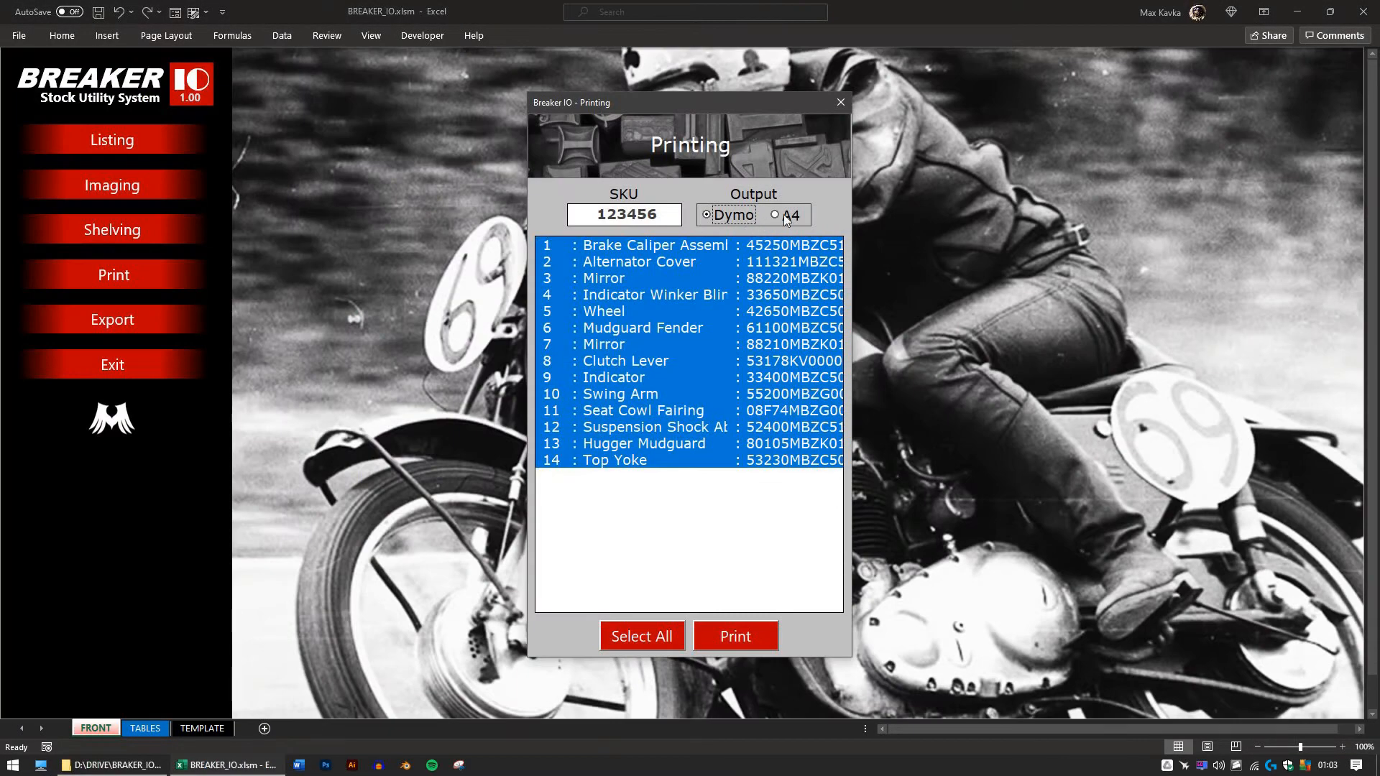
{"action": "left_click", "coordinate": [787, 220]}
{"action": "left_click", "coordinate": [839, 110]}
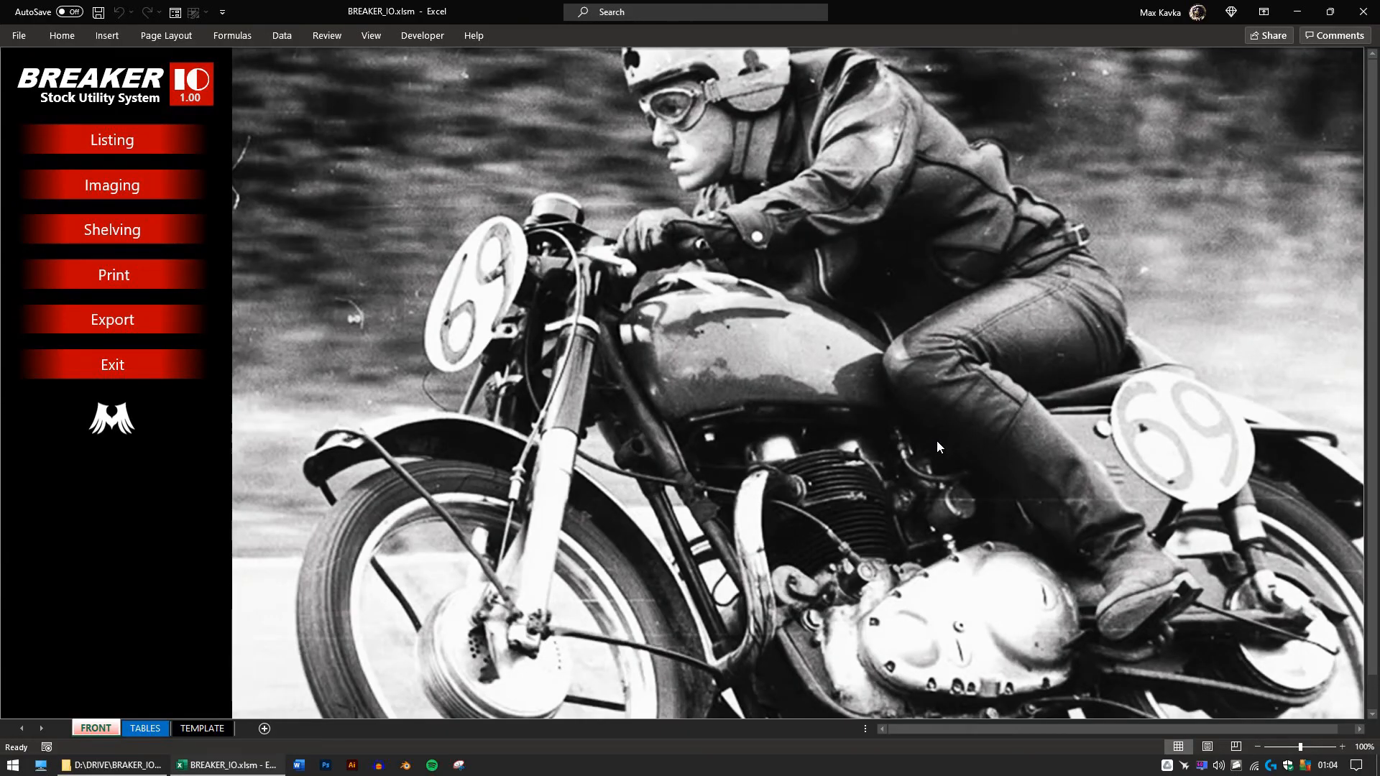
Step: Export the stock data to a CSV file and fit all of its columns to their contents
{"action": "left_click", "coordinate": [96, 325]}
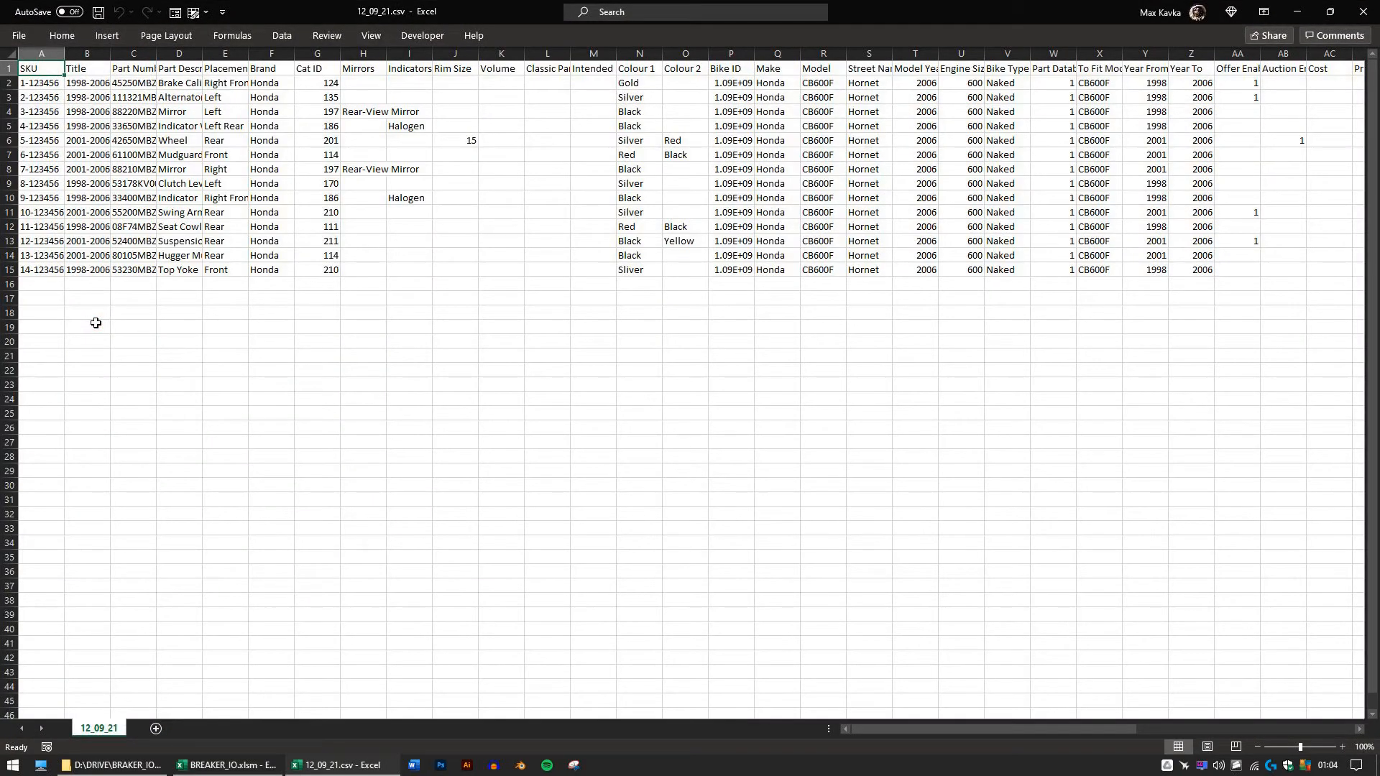
{"action": "left_click", "coordinate": [8, 53]}
{"action": "double_click", "coordinate": [64, 53]}
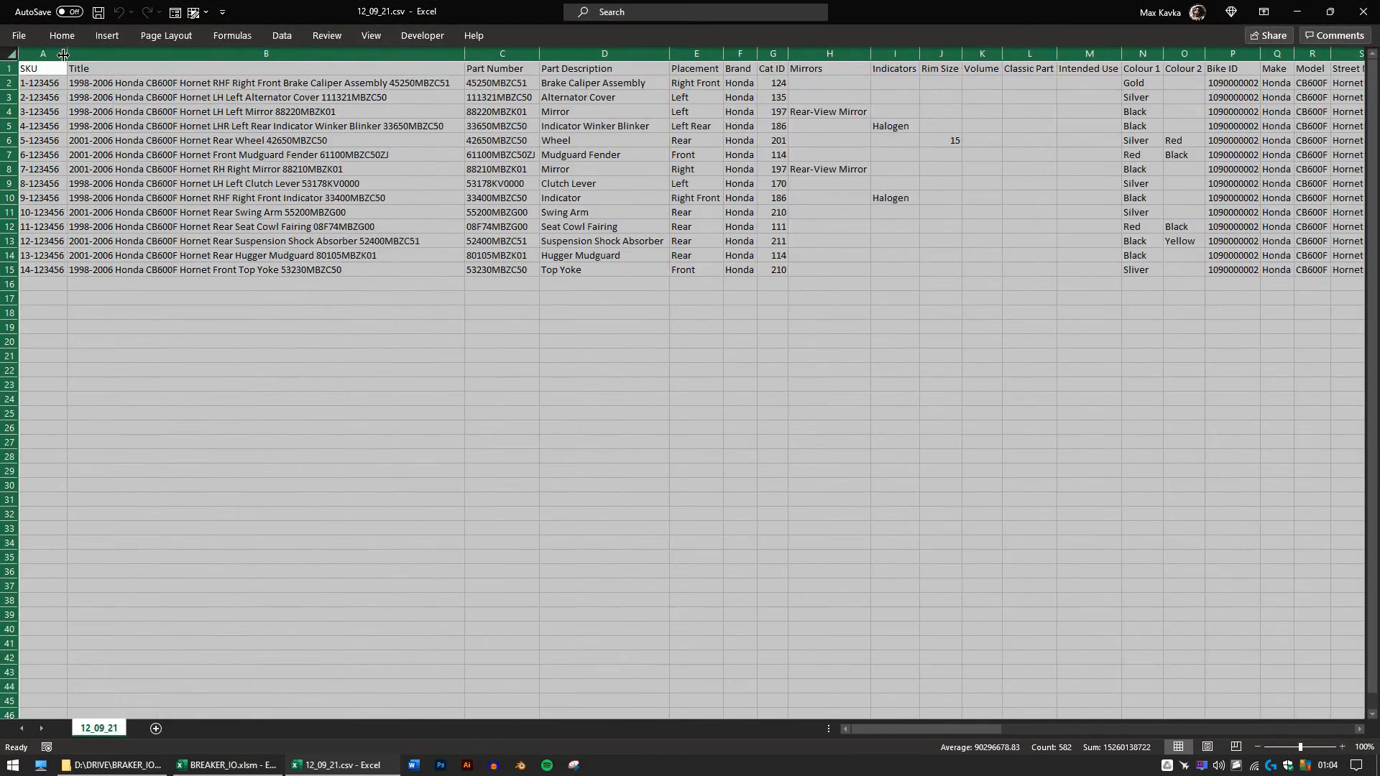
{"action": "left_click", "coordinate": [53, 66]}
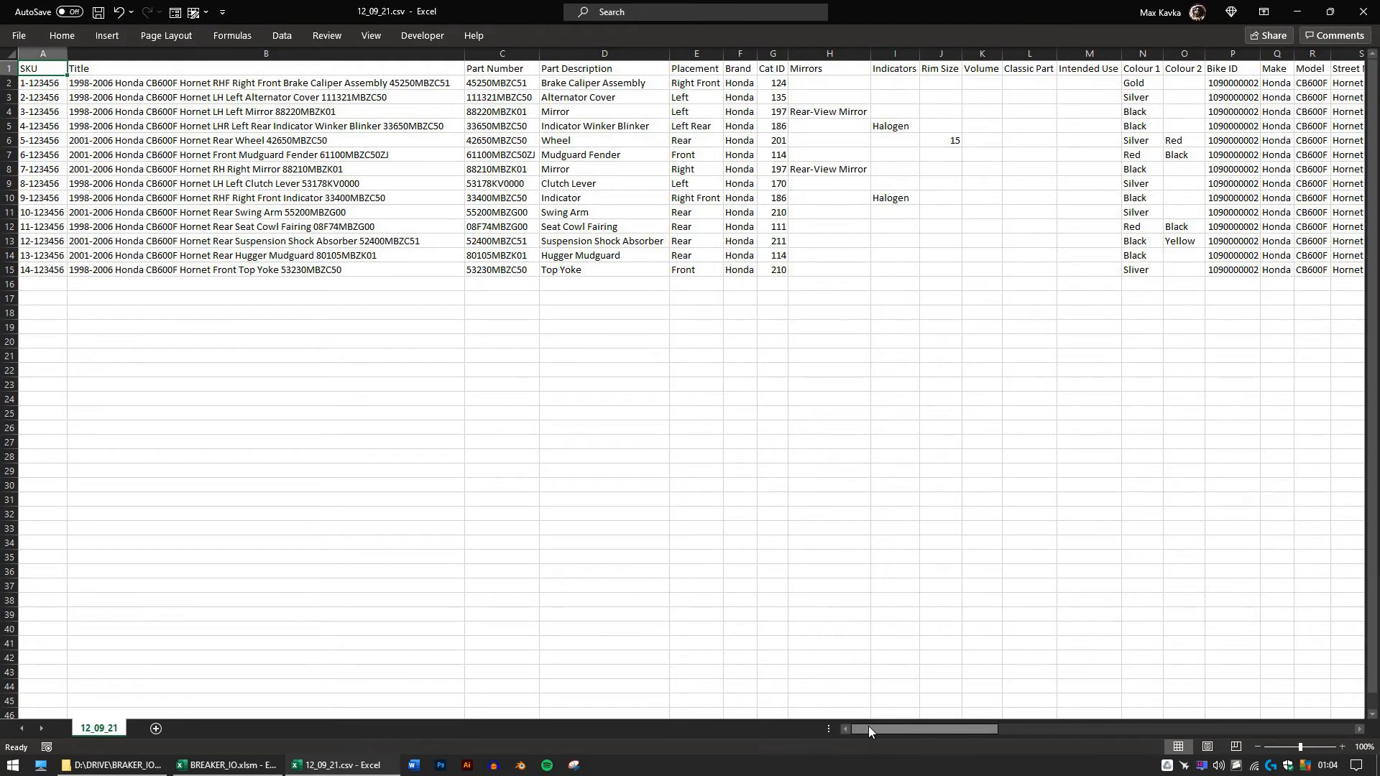
Step: Examine the exported CSV across to its condition, location and image columns, and close the file
{"action": "left_click_drag", "start_coordinate": [862, 725], "coordinate": [1235, 764]}
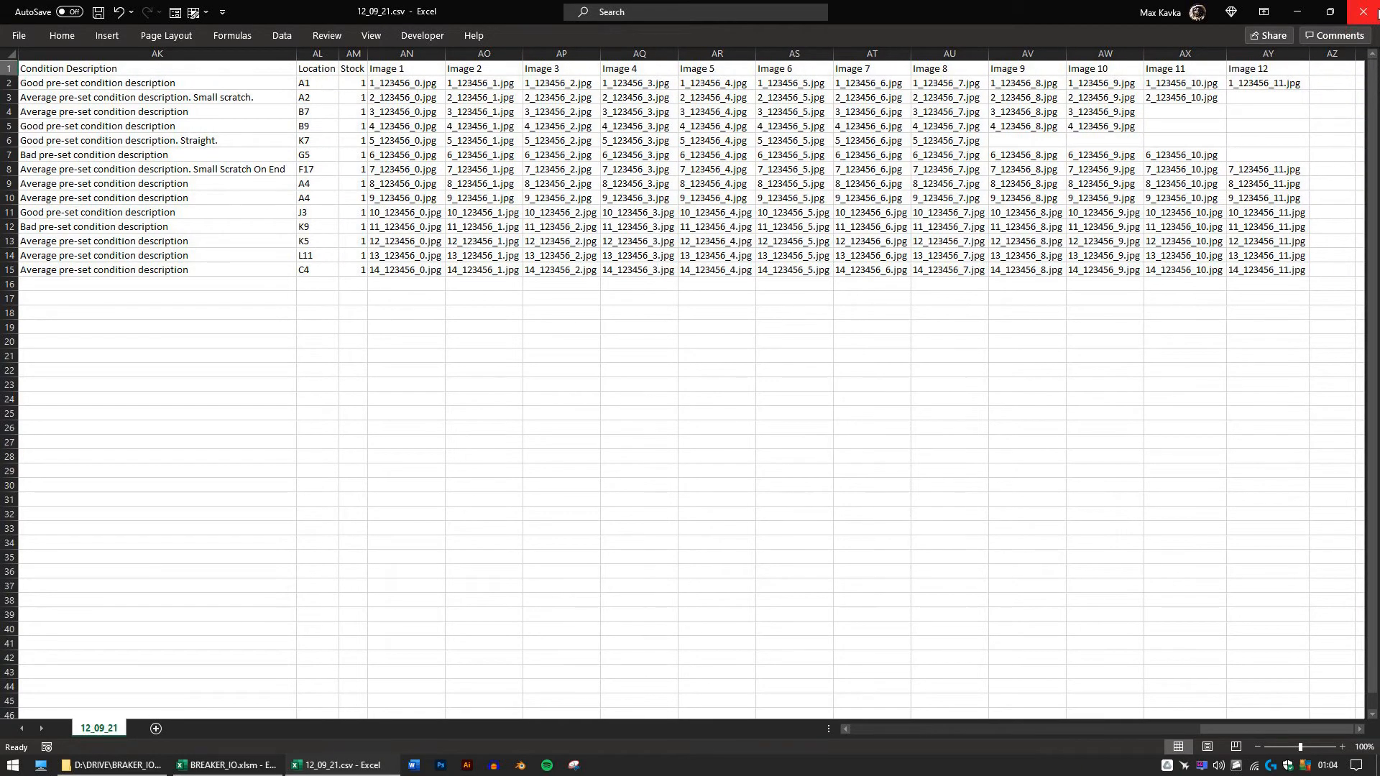
{"action": "left_click", "coordinate": [1369, 12]}
{"action": "left_click", "coordinate": [690, 404]}
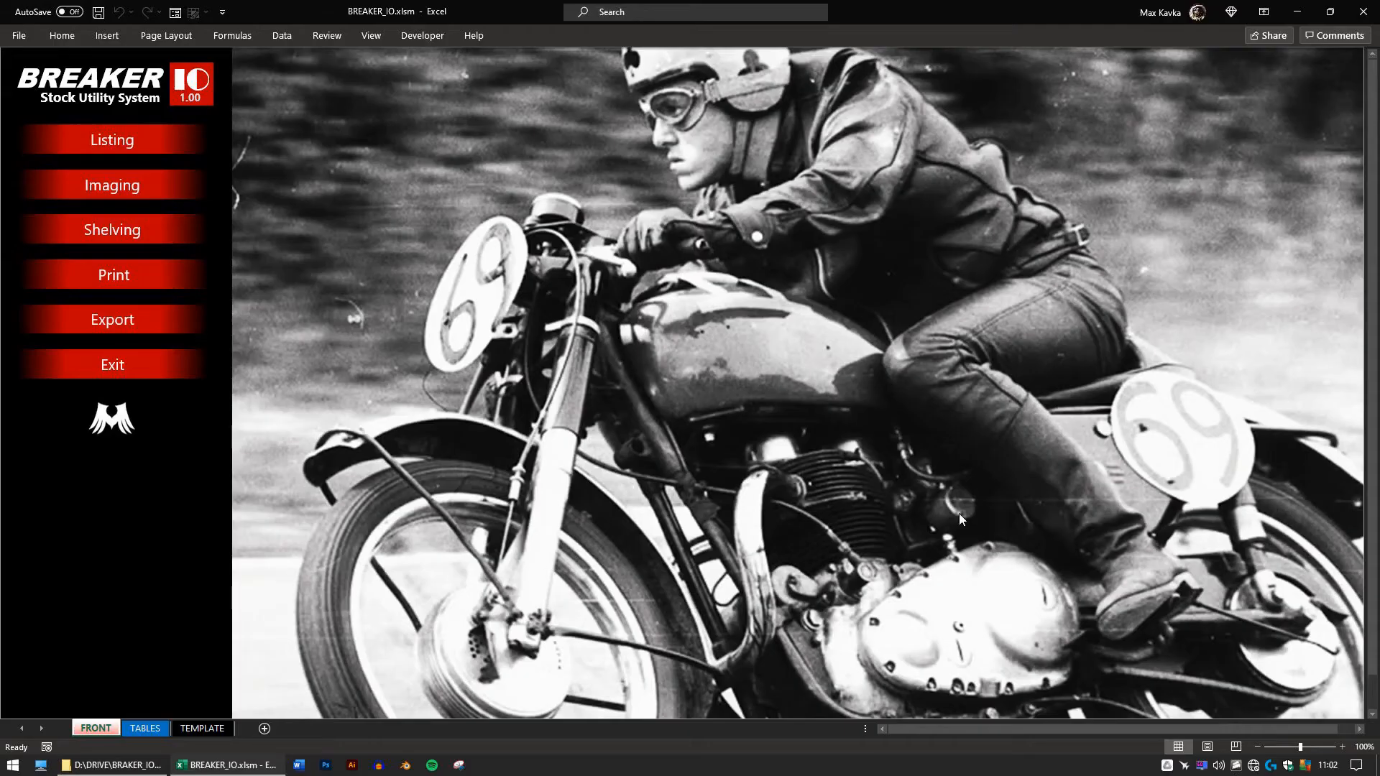
Step: Open the job workbook 123456.xlsx from the Active folder and look across its part columns
{"action": "double_click", "coordinate": [546, 406]}
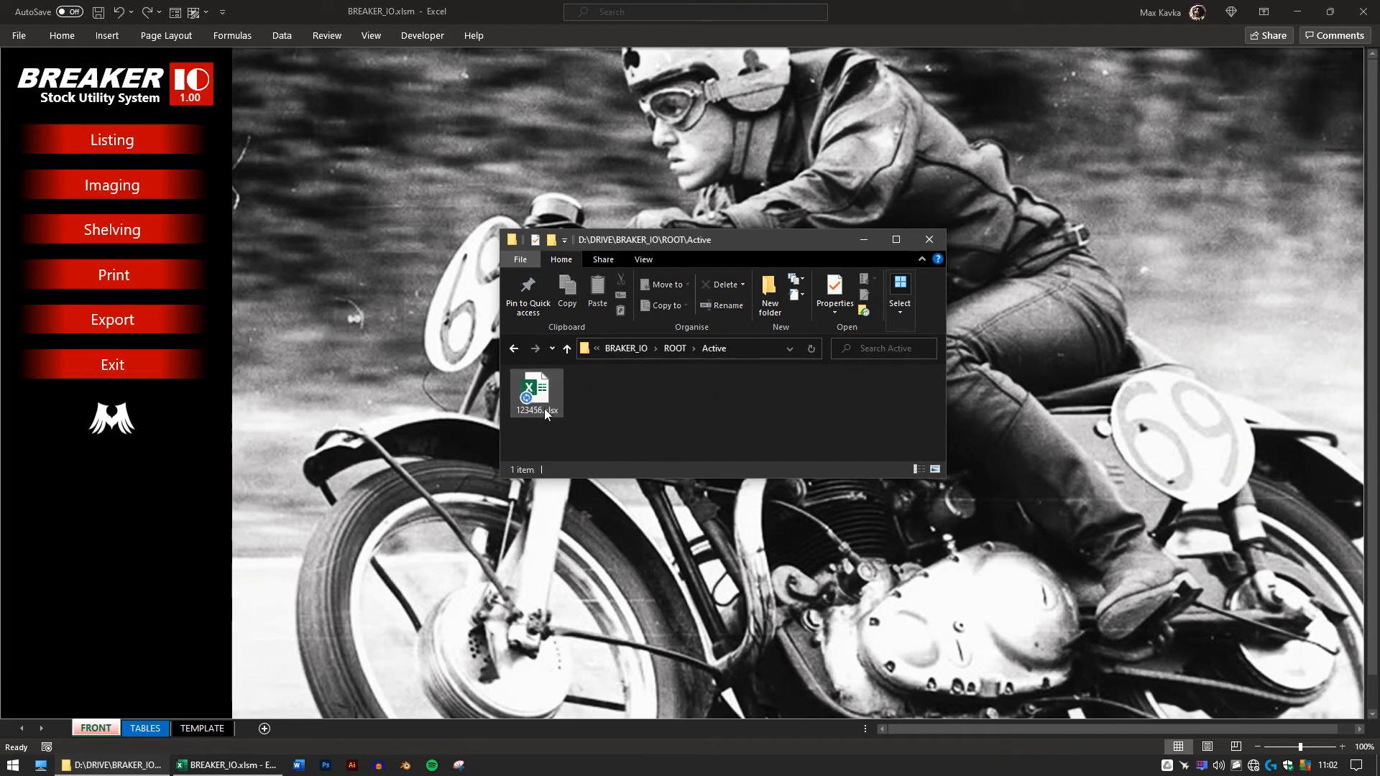
{"action": "double_click", "coordinate": [535, 399]}
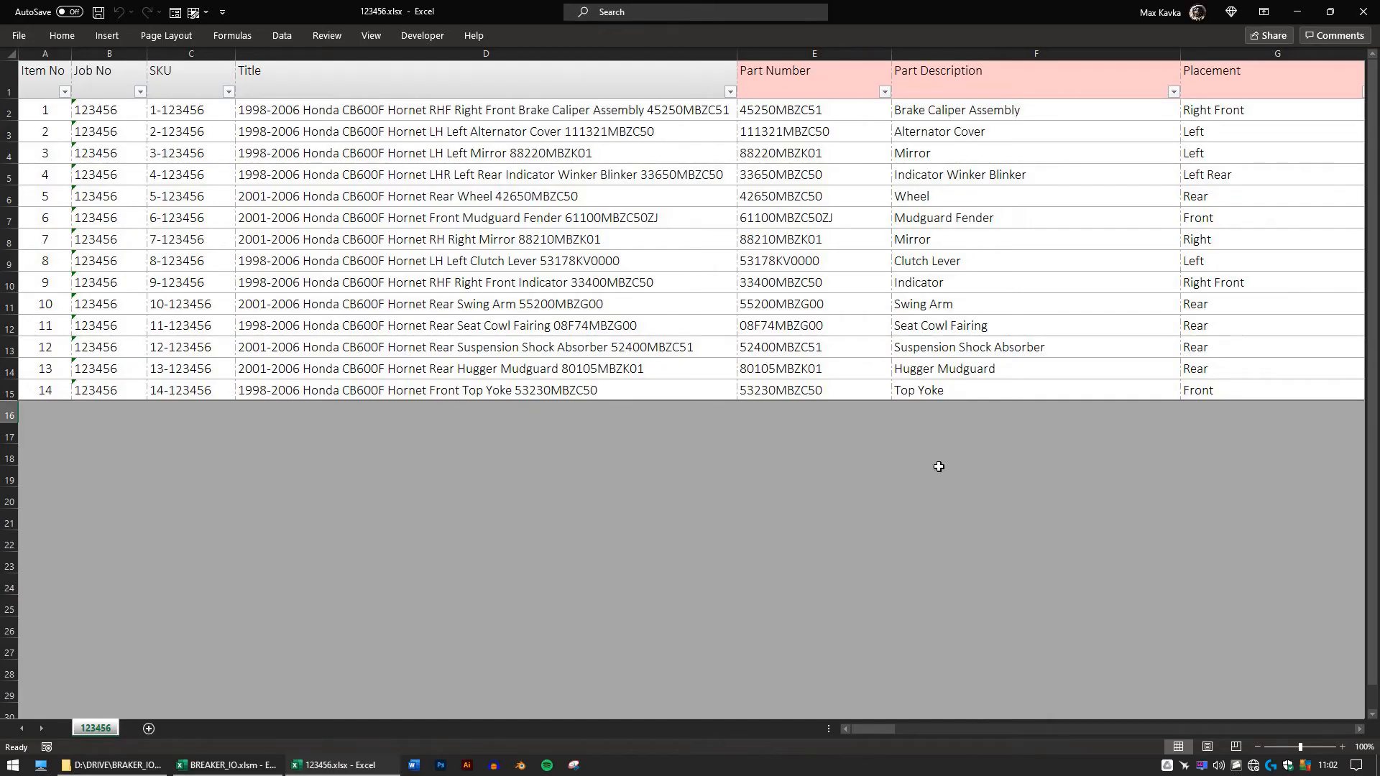
{"action": "left_click_drag", "start_coordinate": [878, 728], "coordinate": [1306, 770]}
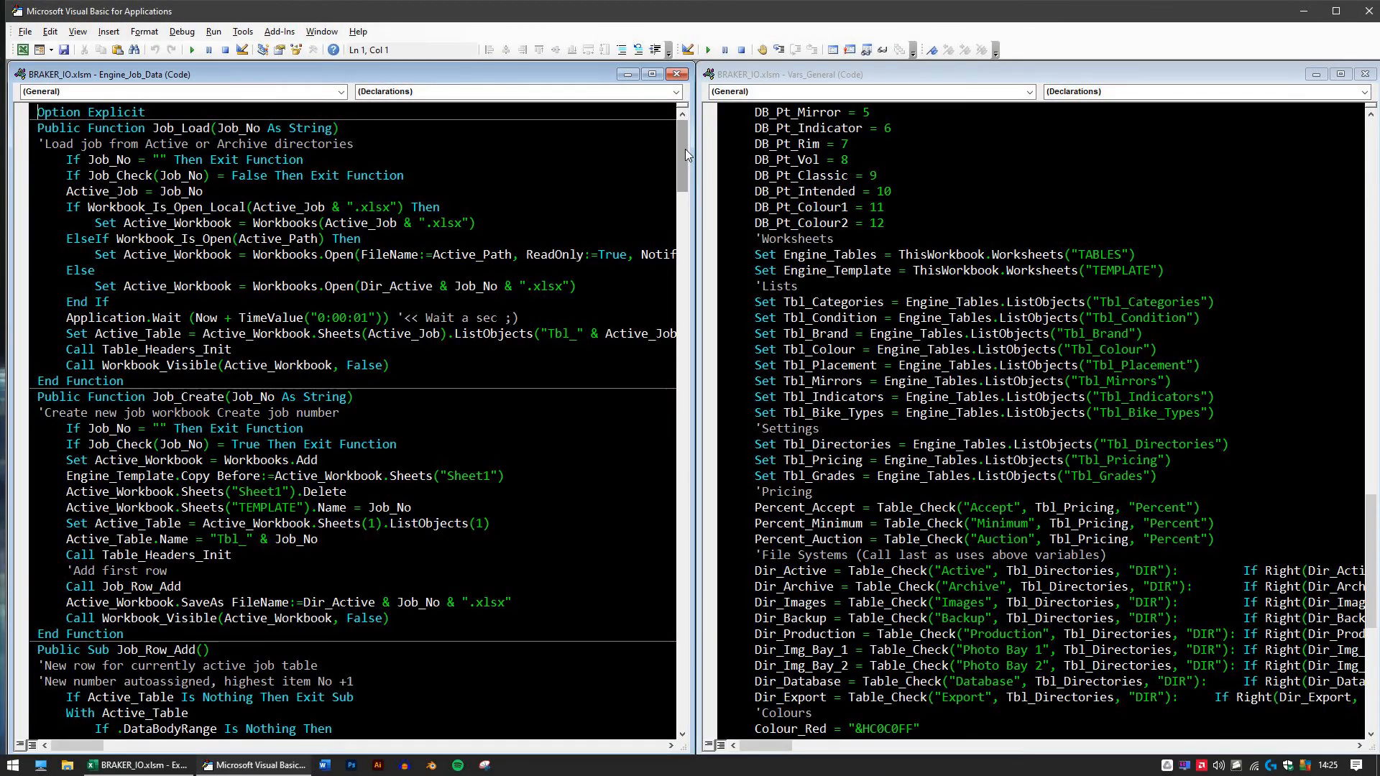
Step: Look through the Engine_Job_Data code and the directory, brand and category tables on the TABLES sheet
{"action": "left_click_drag", "start_coordinate": [683, 145], "coordinate": [726, 374]}
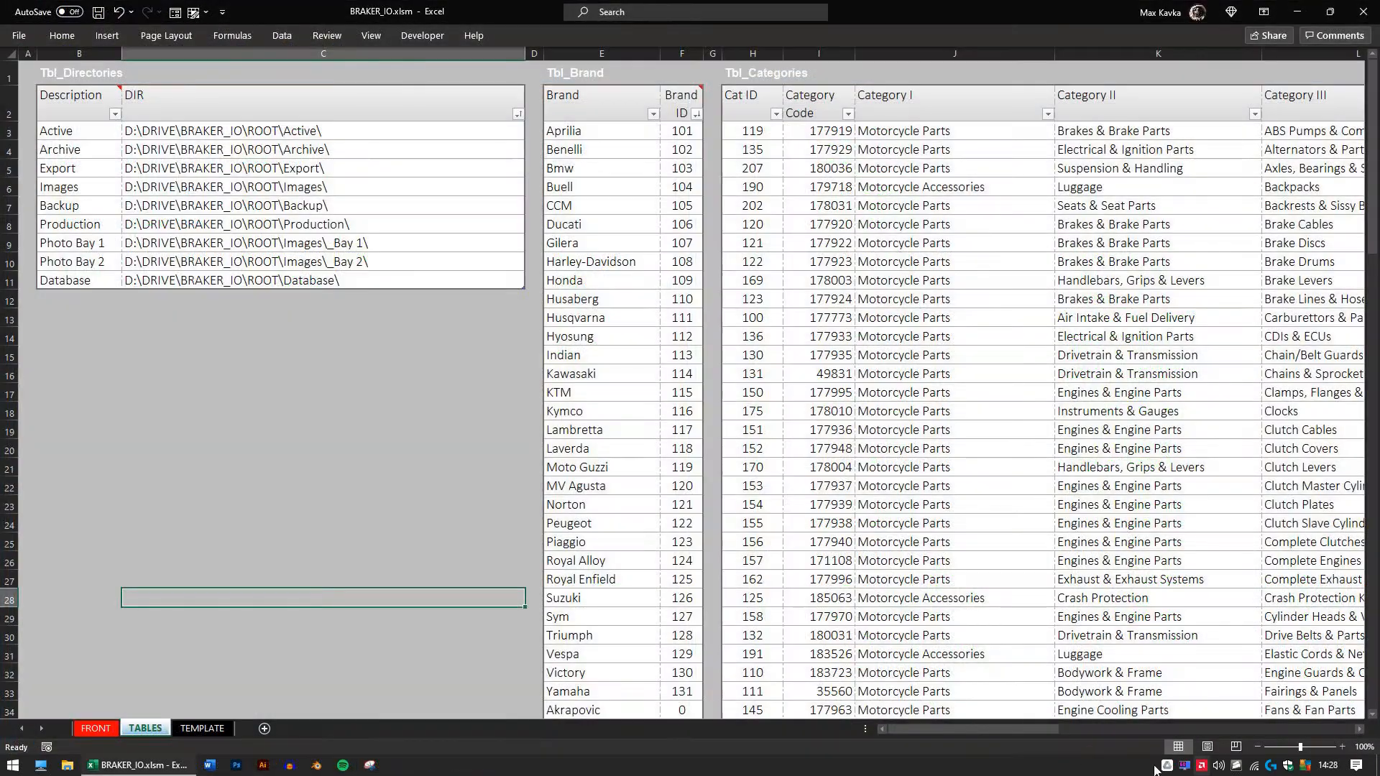
{"action": "left_click_drag", "start_coordinate": [899, 730], "coordinate": [572, 398]}
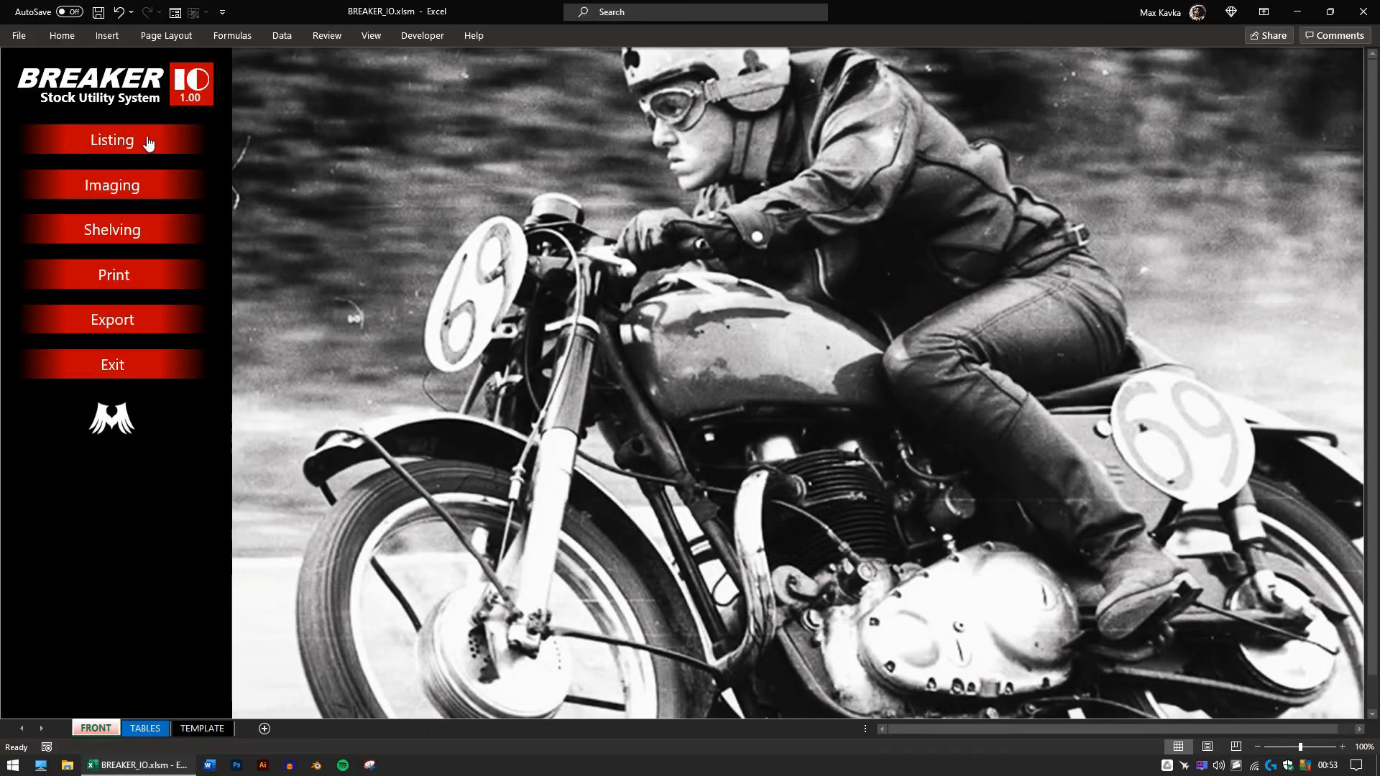
Step: Load job 123456 in the listing tool, view the image folder of the Brake Caliper Assembly and close it
{"action": "left_click", "coordinate": [149, 144]}
{"action": "type", "text": "23456"}
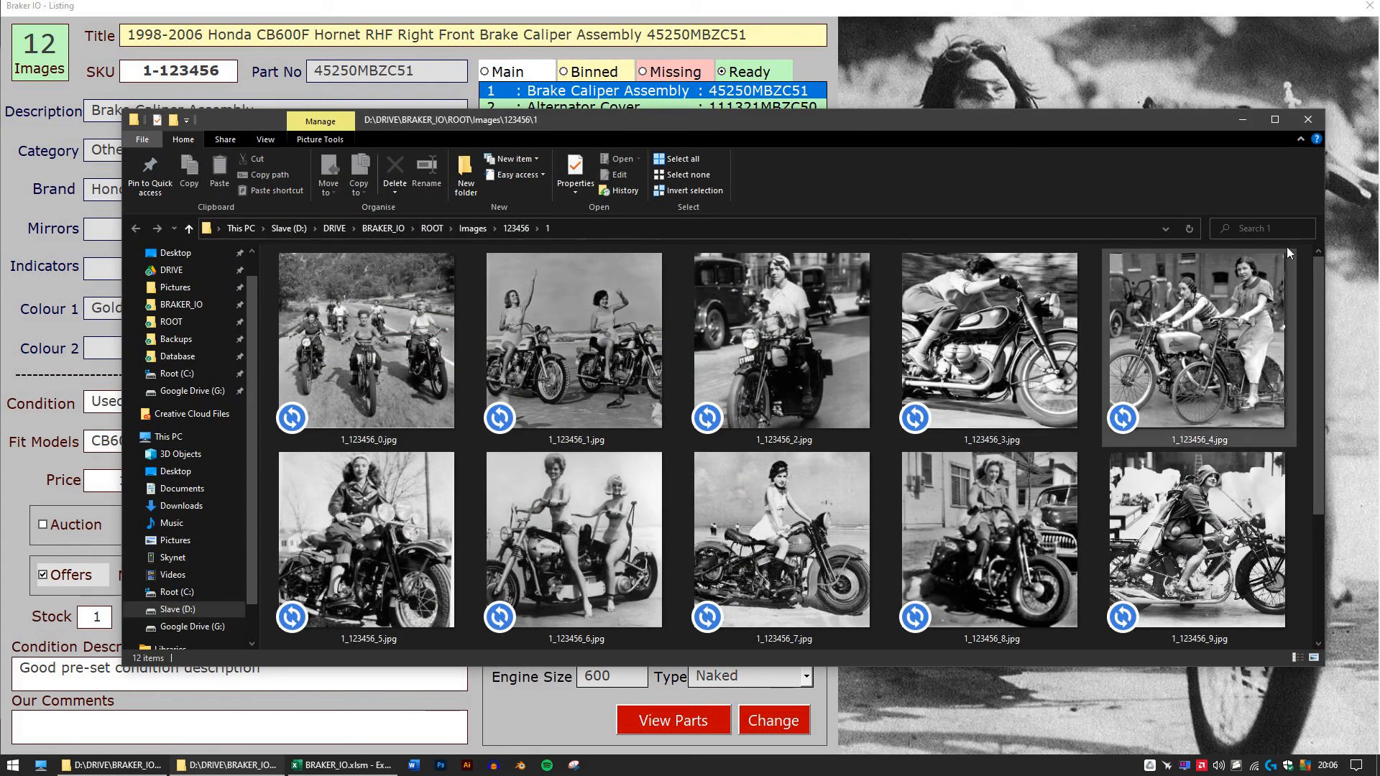
{"action": "left_click", "coordinate": [1308, 120]}
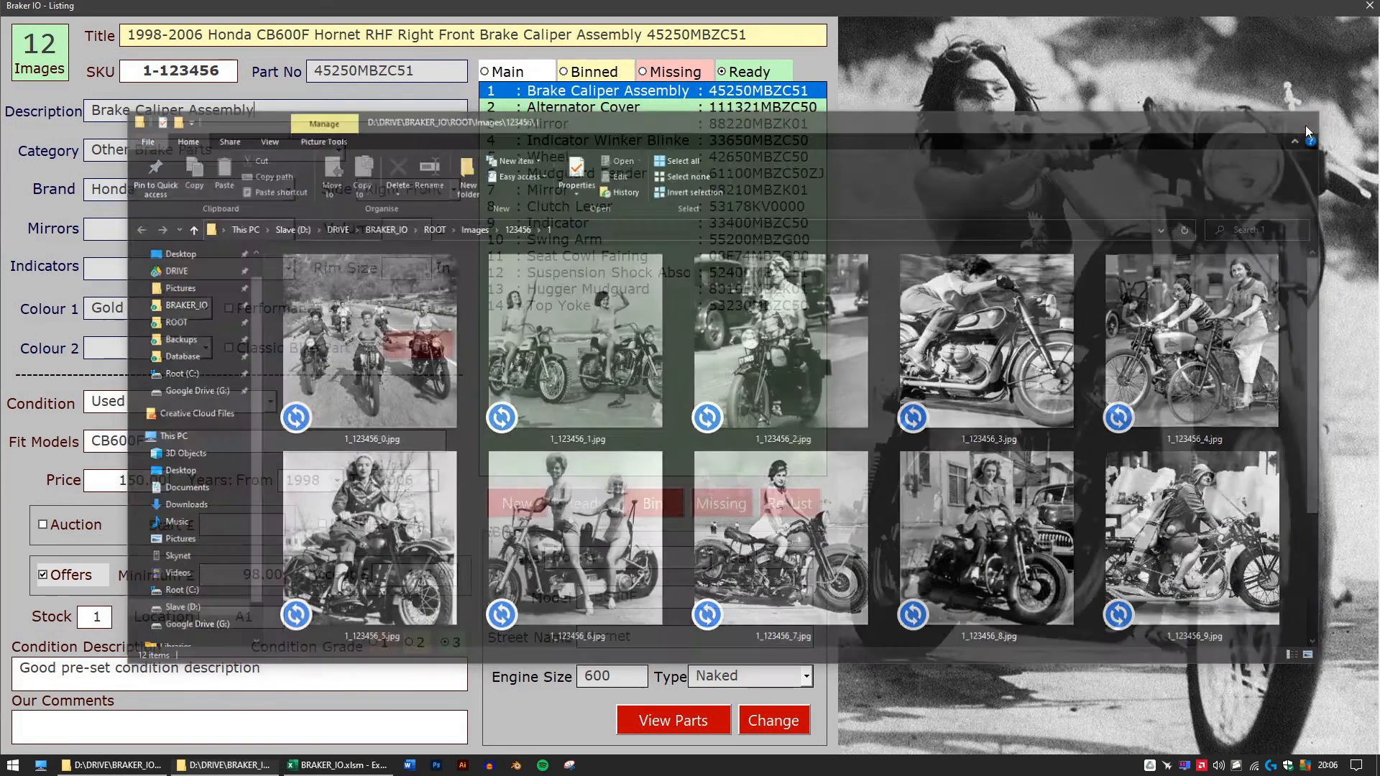
Step: View the image folder of the Wheel, close it and show the details of the Swing Arm
{"action": "left_click", "coordinate": [553, 159]}
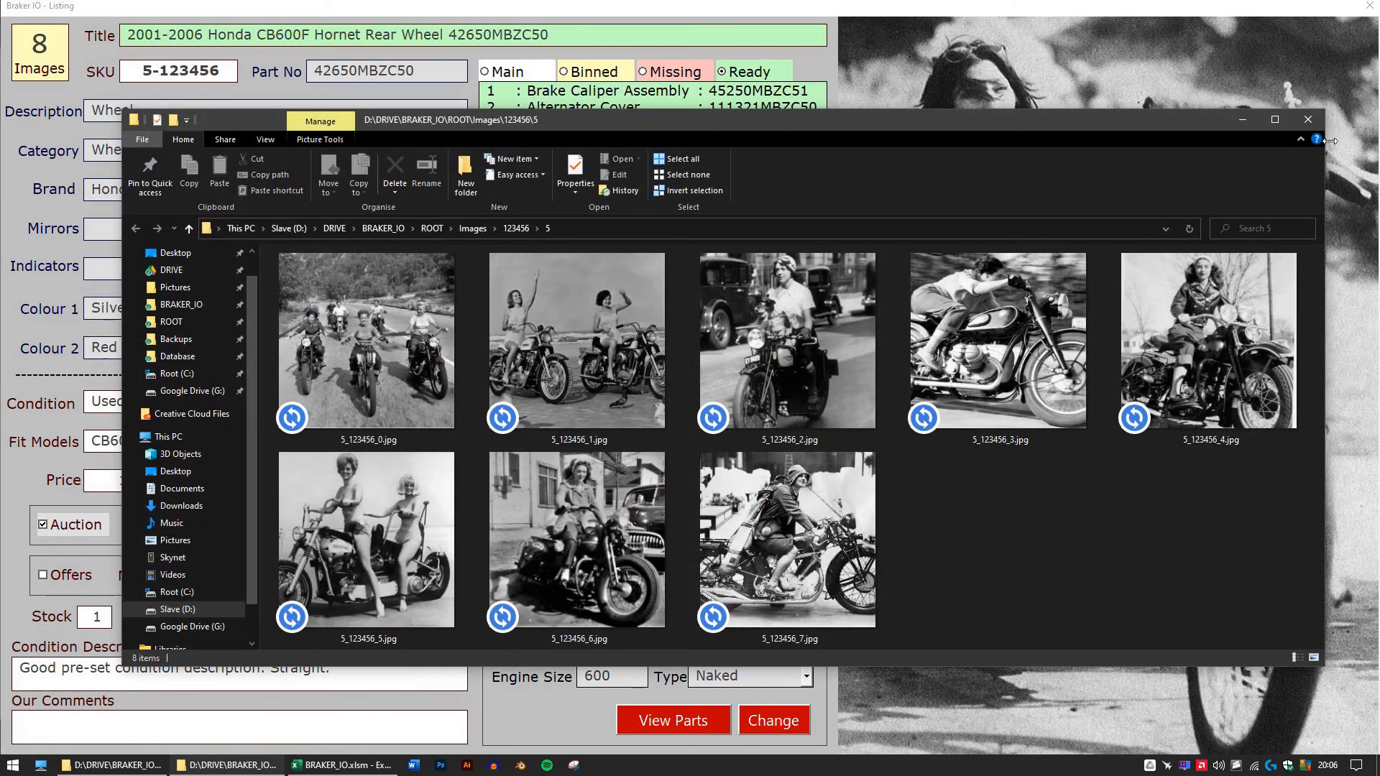
{"action": "left_click", "coordinate": [1318, 119]}
{"action": "left_click", "coordinate": [569, 237]}
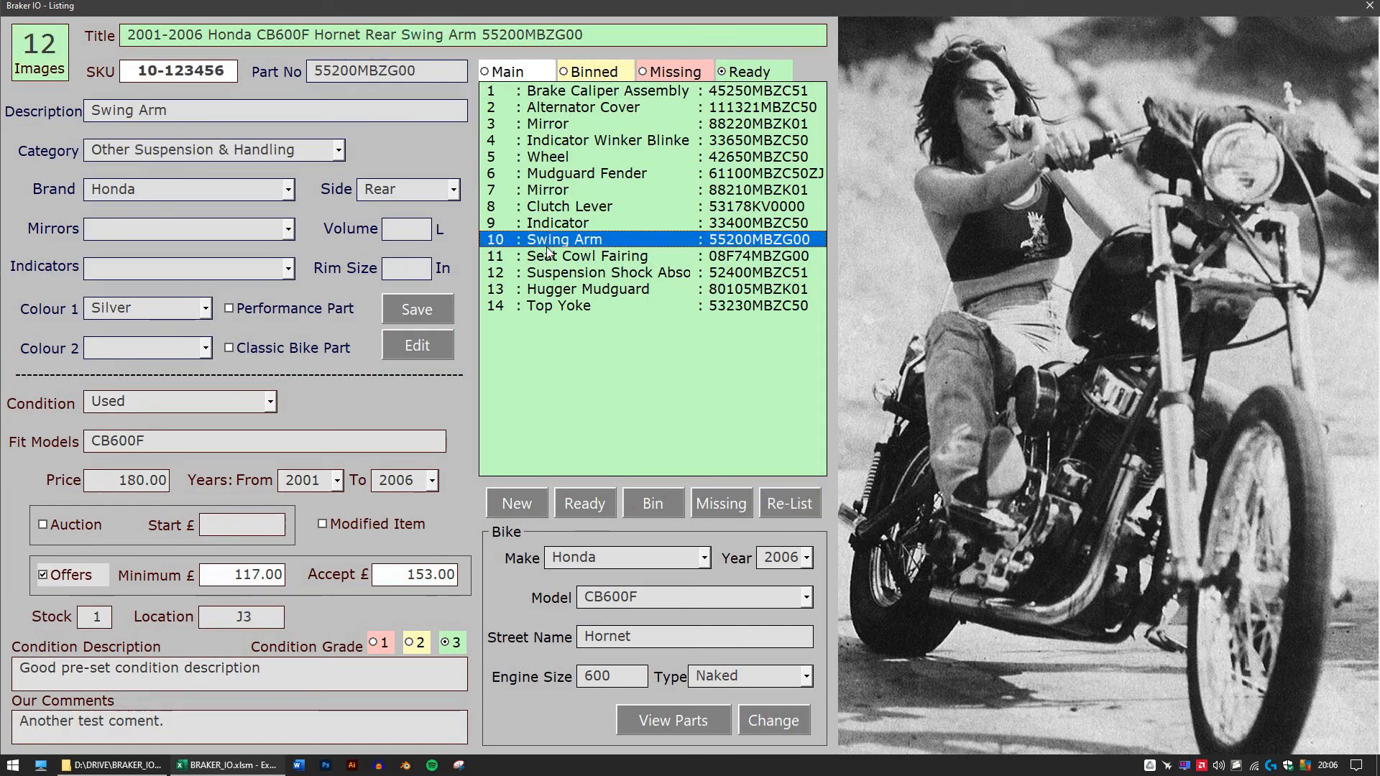